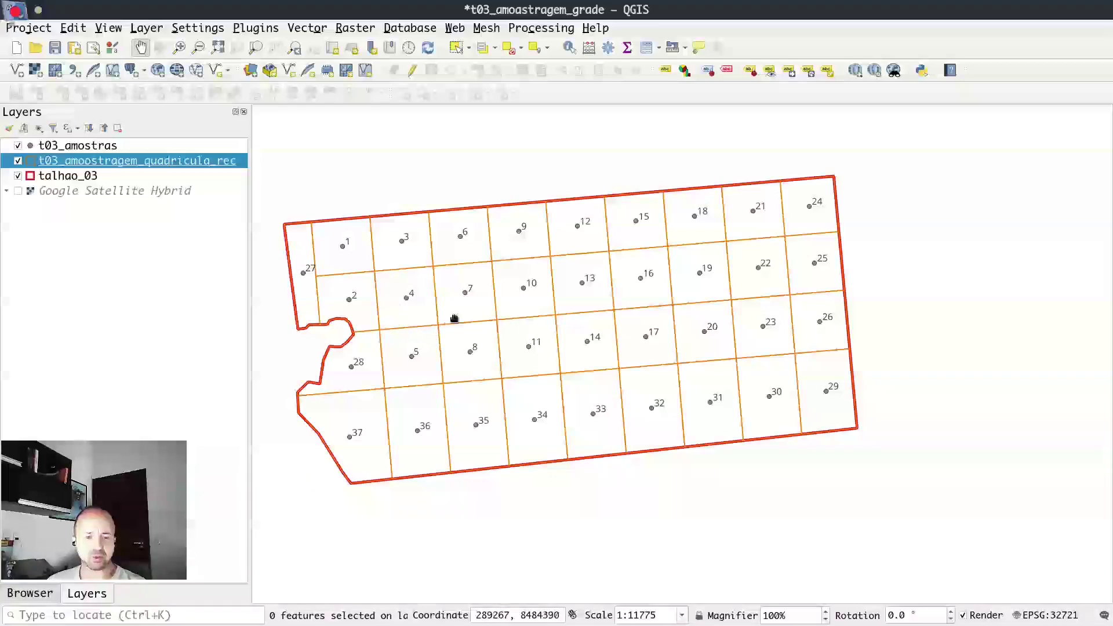
- Examine the AREA_ha values in the attribute table of the t03_amoostragem_quadricula_rec layer, down to the last row
click(647, 48)
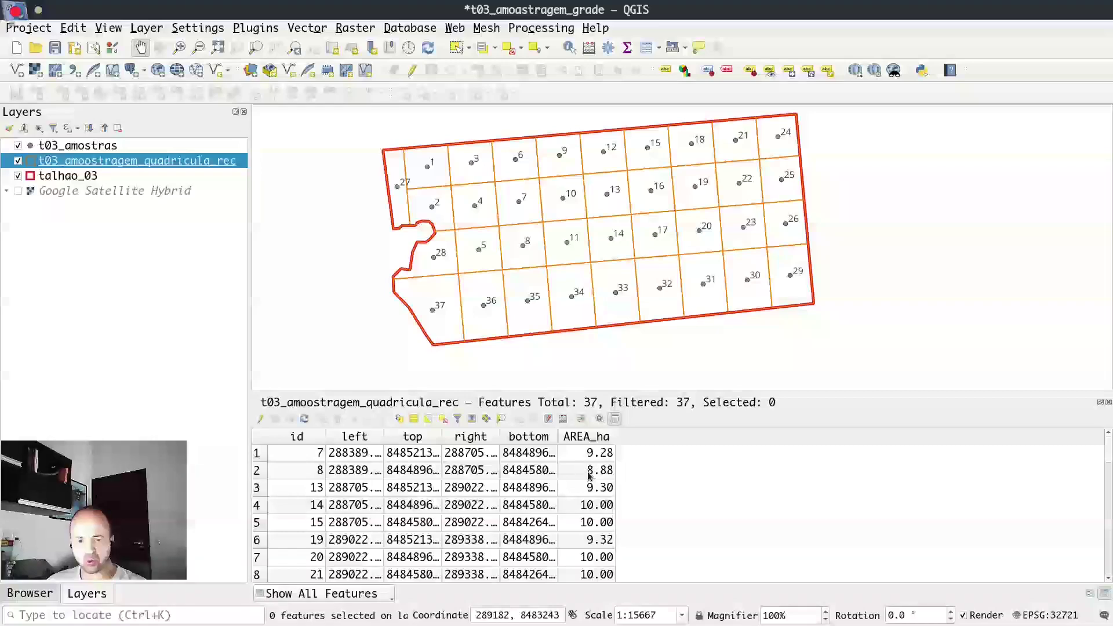
scroll(592, 479, down, 4)
scroll(592, 481, down, 6)
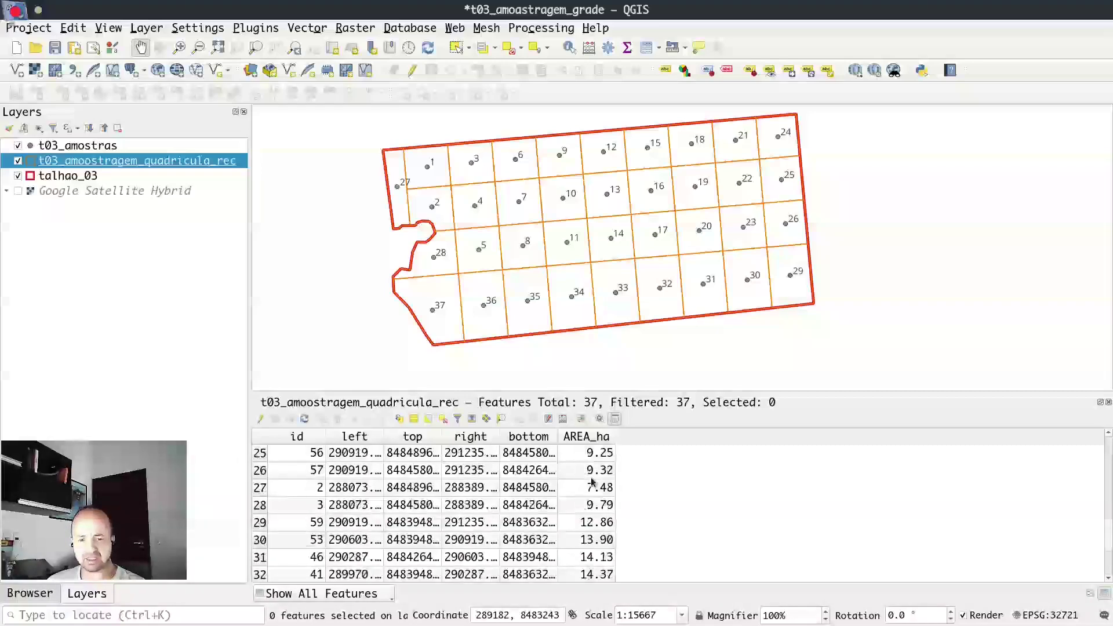
click(606, 578)
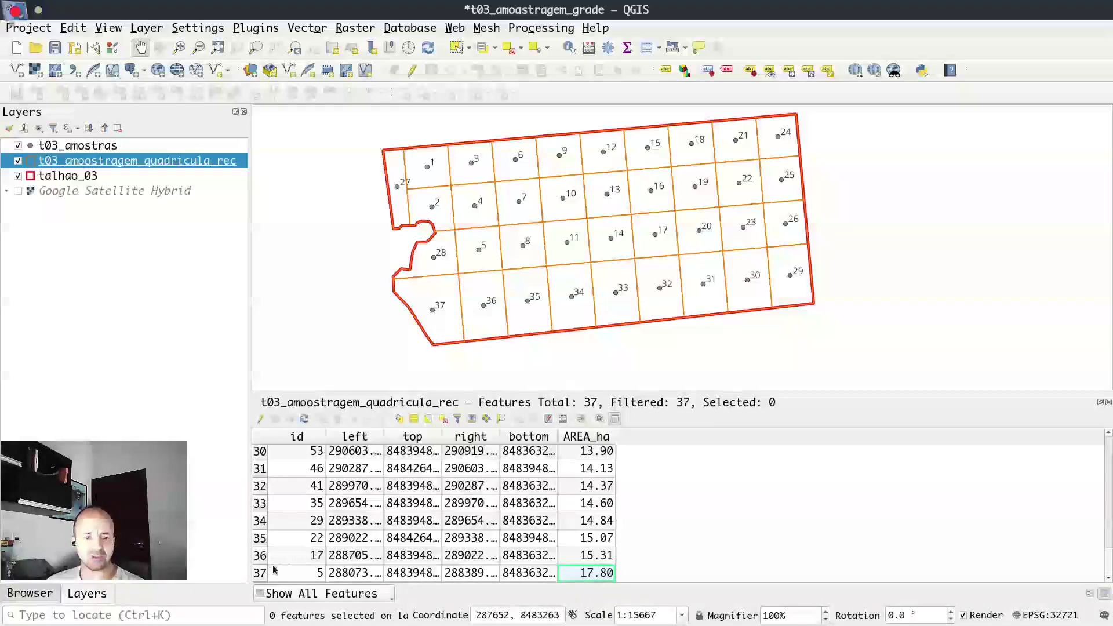
- Highlight the grid cell of attribute table row 37 on the map, and clear the selection after viewing it
click(259, 418)
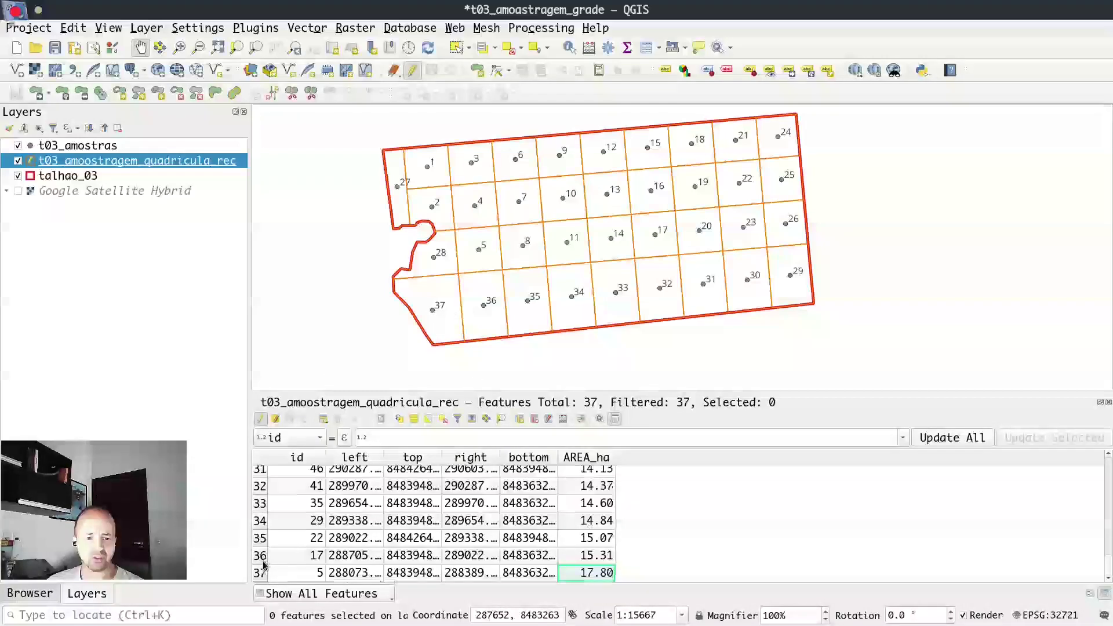
click(260, 574)
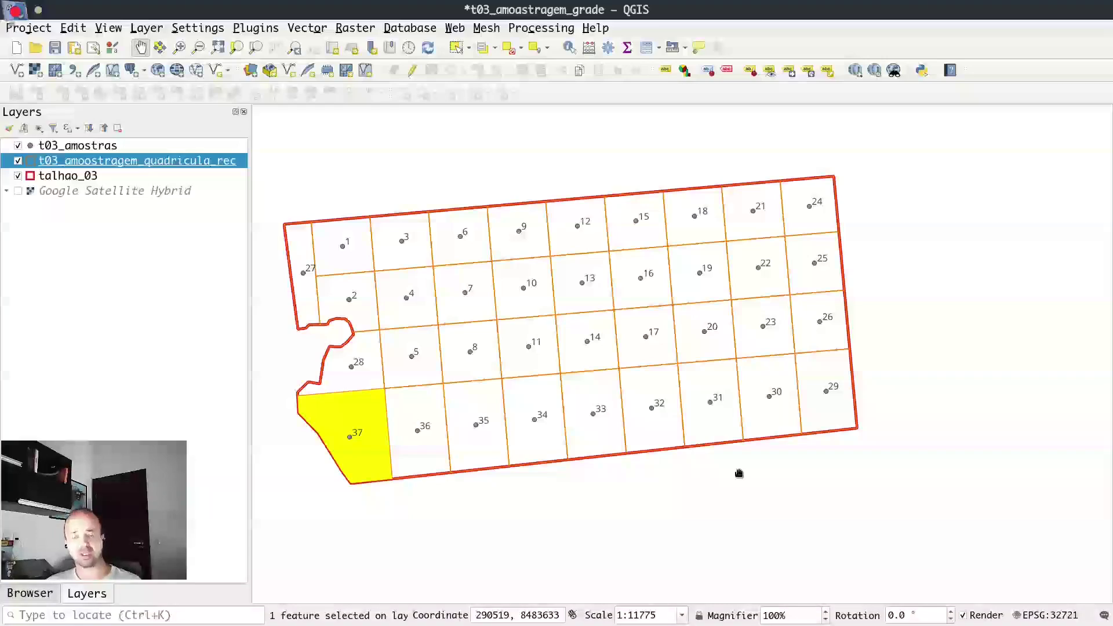
key(ctrl+alt+7)
click(629, 136)
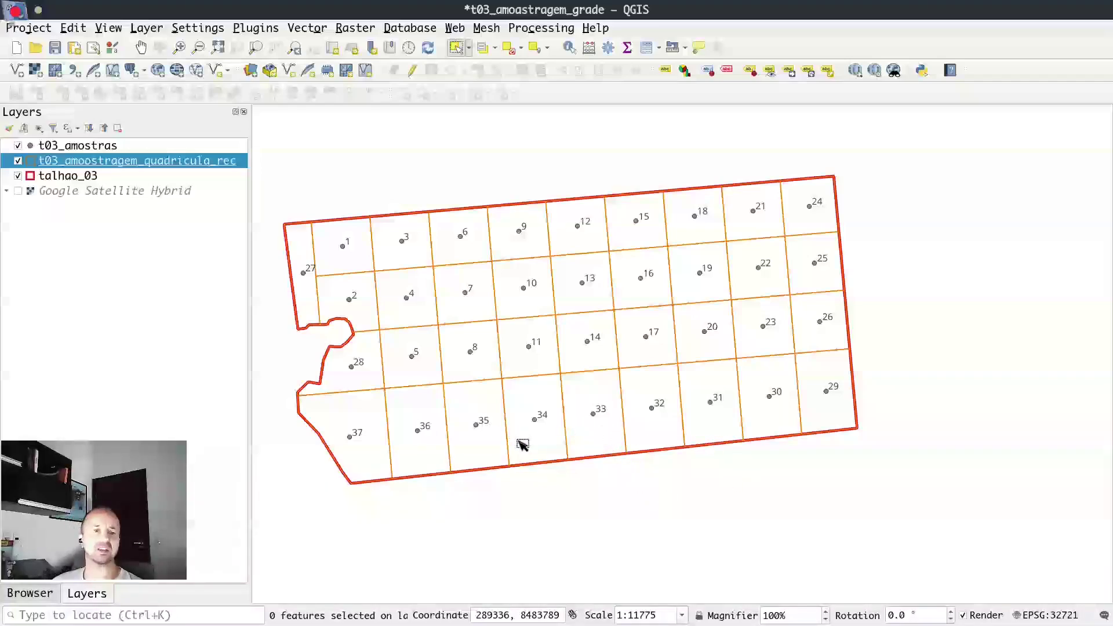
- Hide the t03_amostras and t03_amoostragem_quadricula_rec layers, leaving only the talhao_03 boundary displayed
click(17, 146)
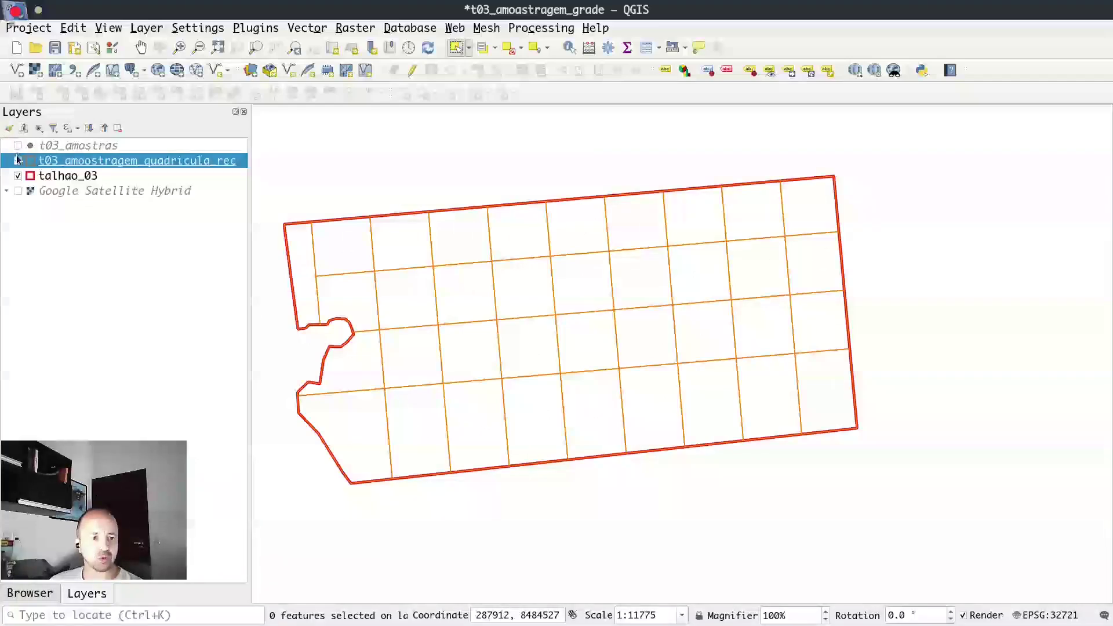
click(18, 160)
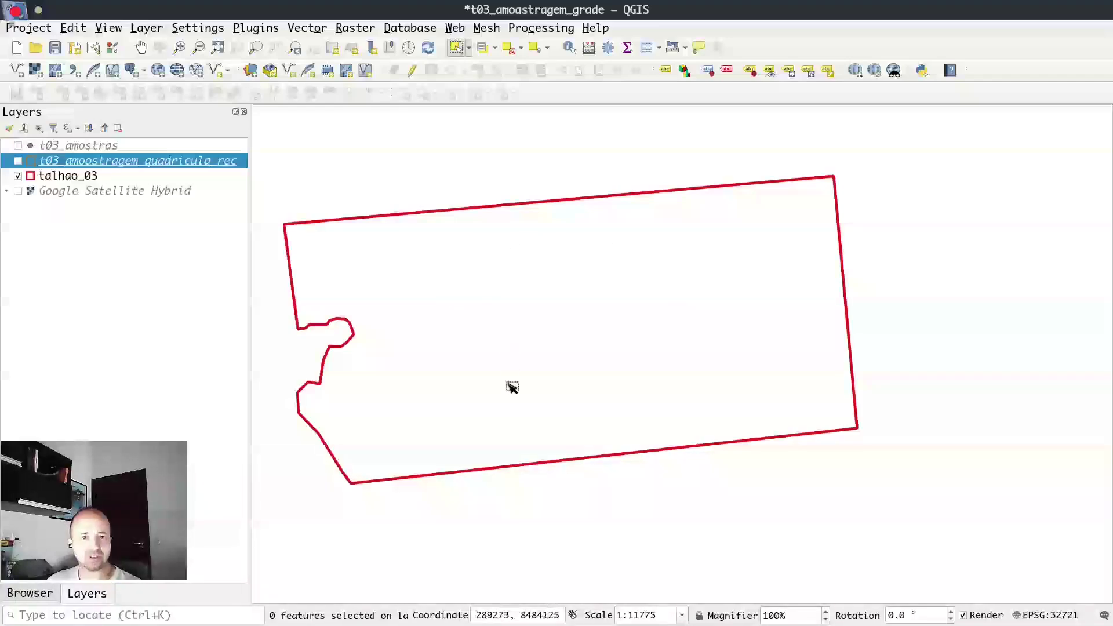
- Open the Random Points in Polygons tool and choose talhao_03 as its input polygon layer
click(310, 29)
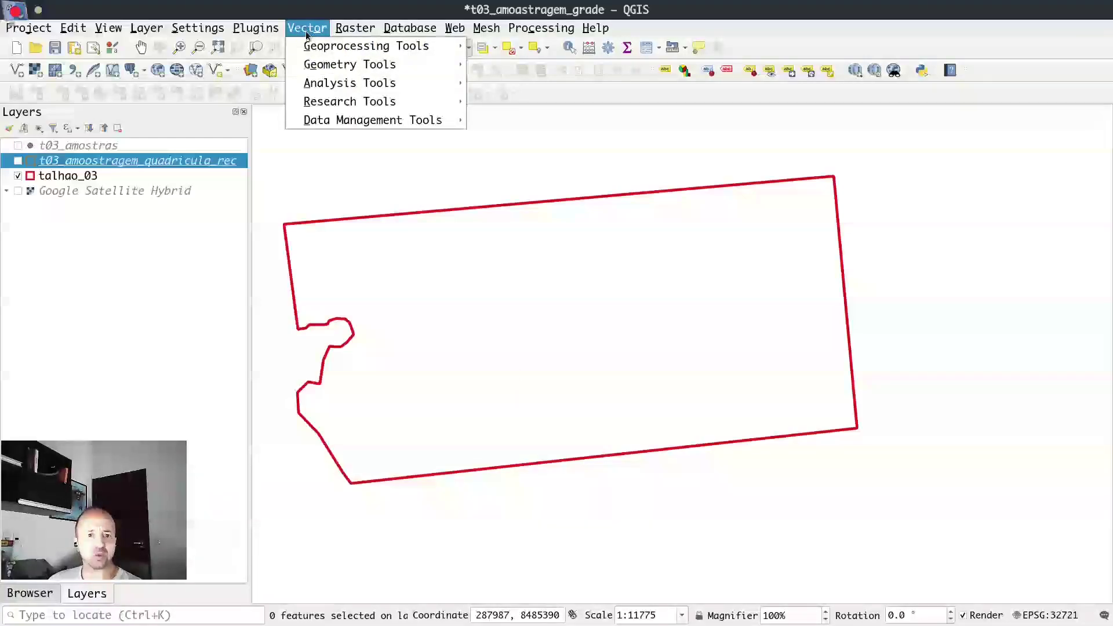
mouse_move(335, 46)
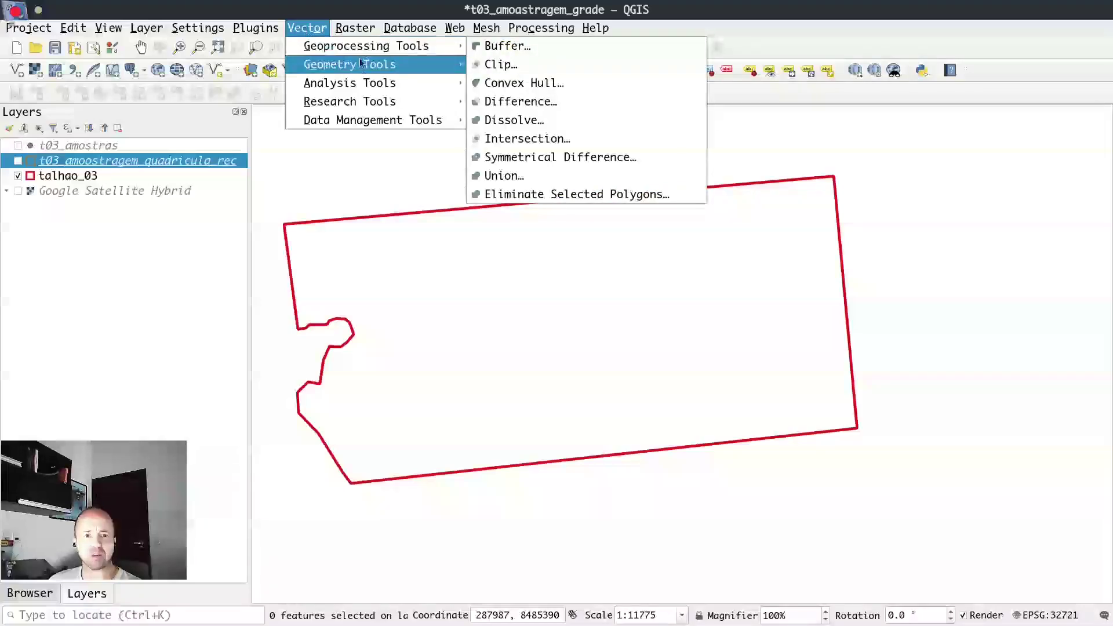
mouse_move(360, 66)
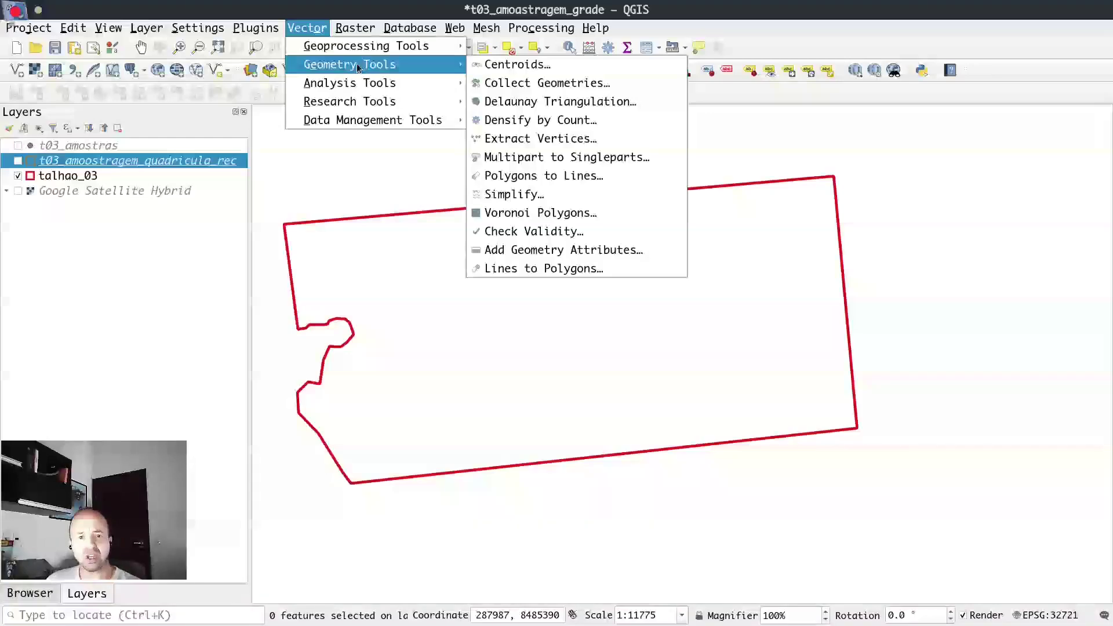
mouse_move(357, 87)
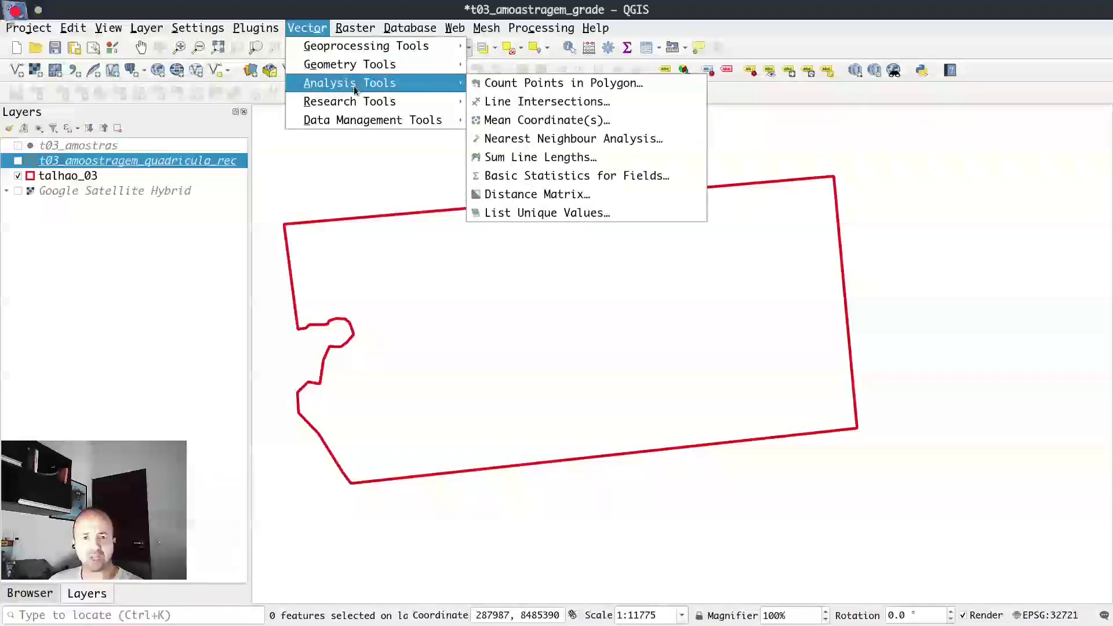
mouse_move(416, 108)
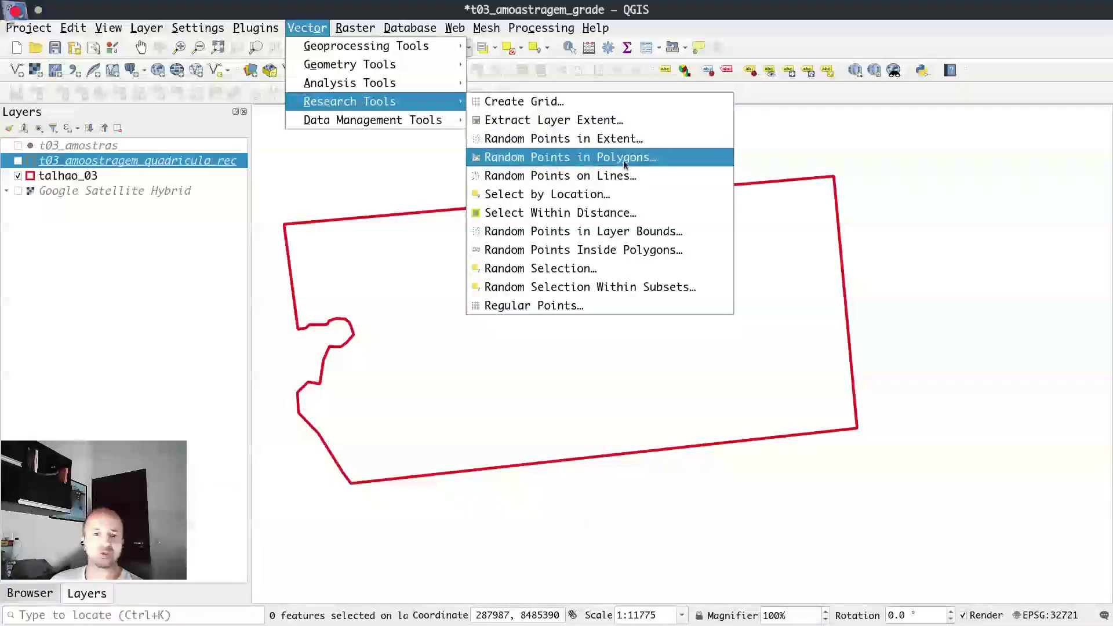
click(596, 163)
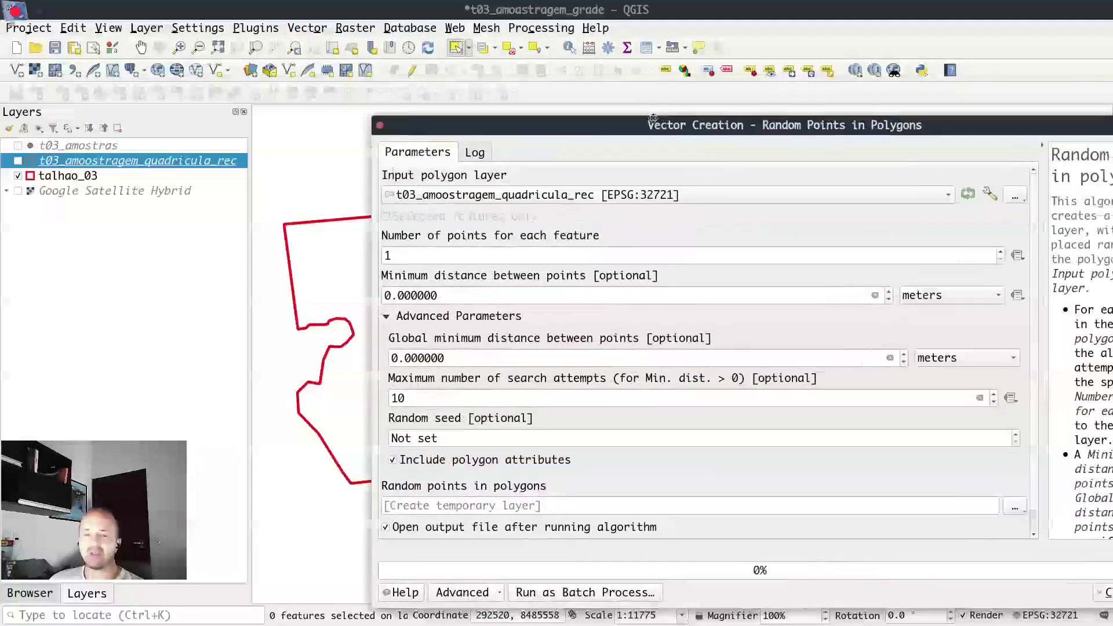
drag(691, 119, 588, 70)
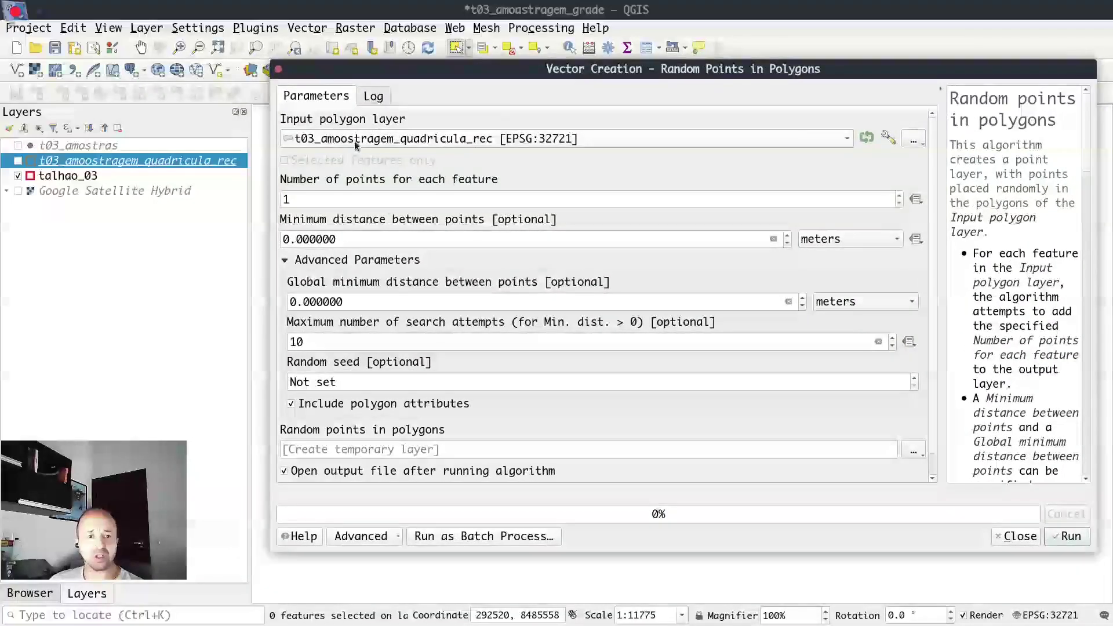
click(337, 140)
click(342, 158)
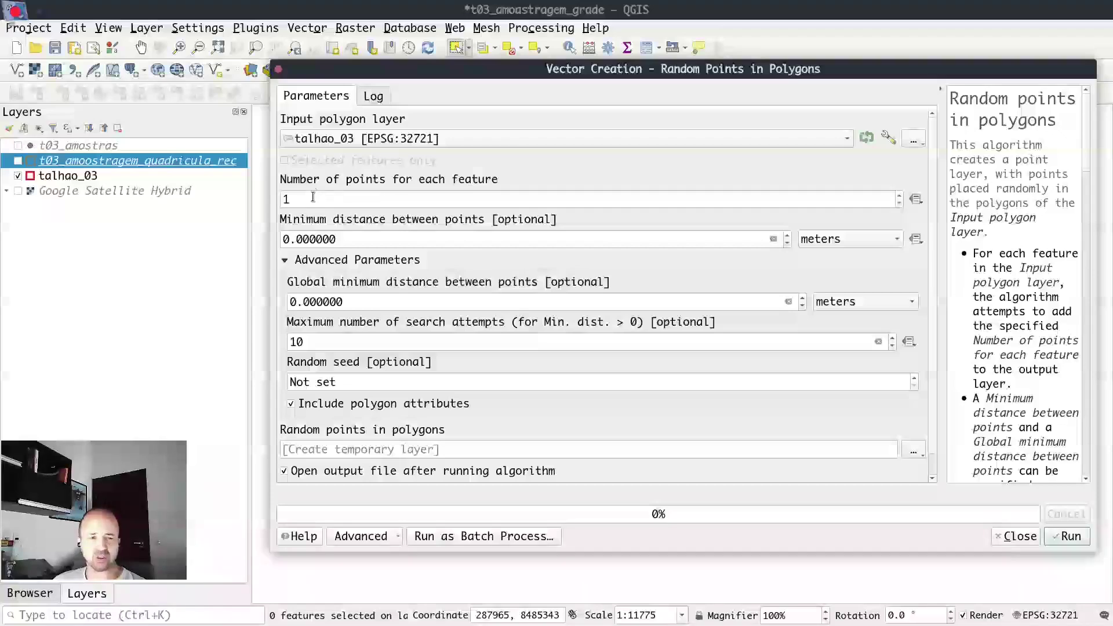
- Set the number of points for each feature to 37 and generate the random points as a temporary layer
drag(304, 201, 248, 198)
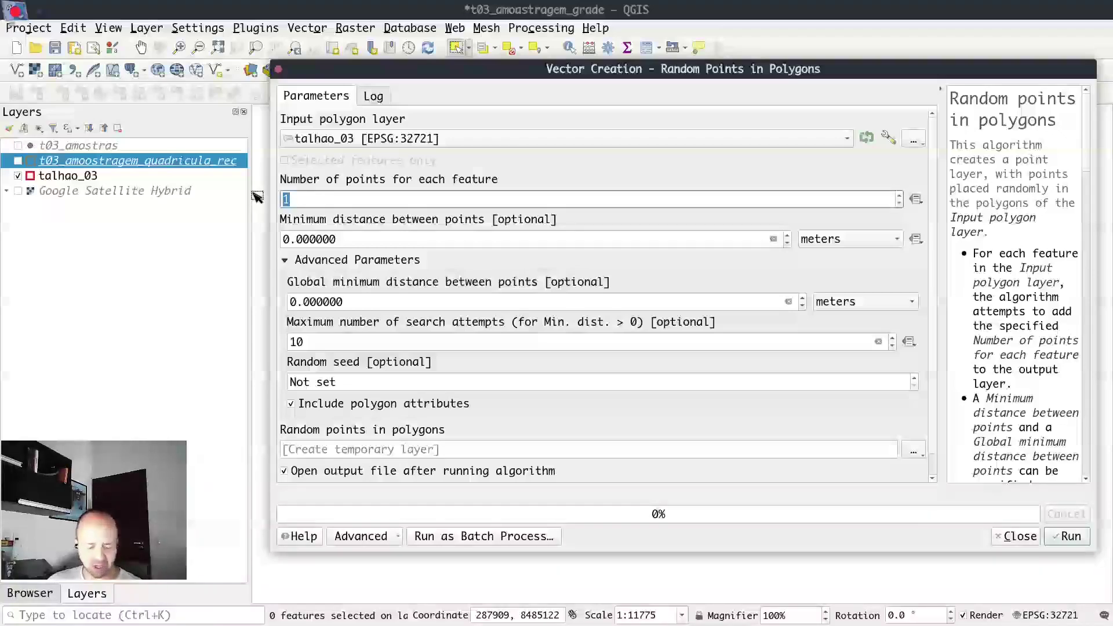
text(3)
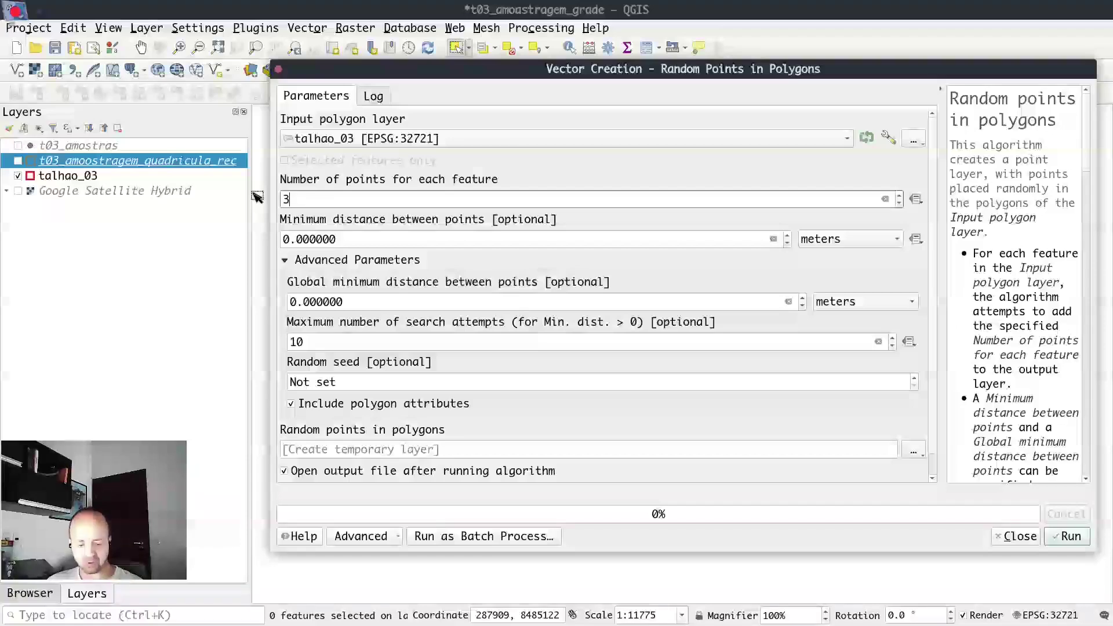
text(7)
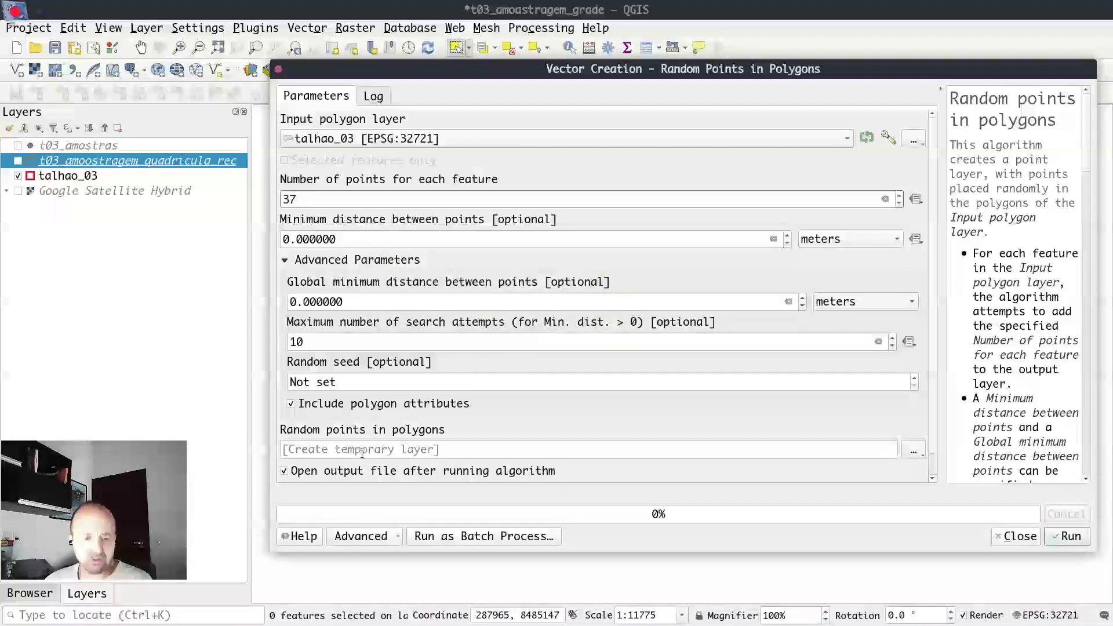
click(1062, 541)
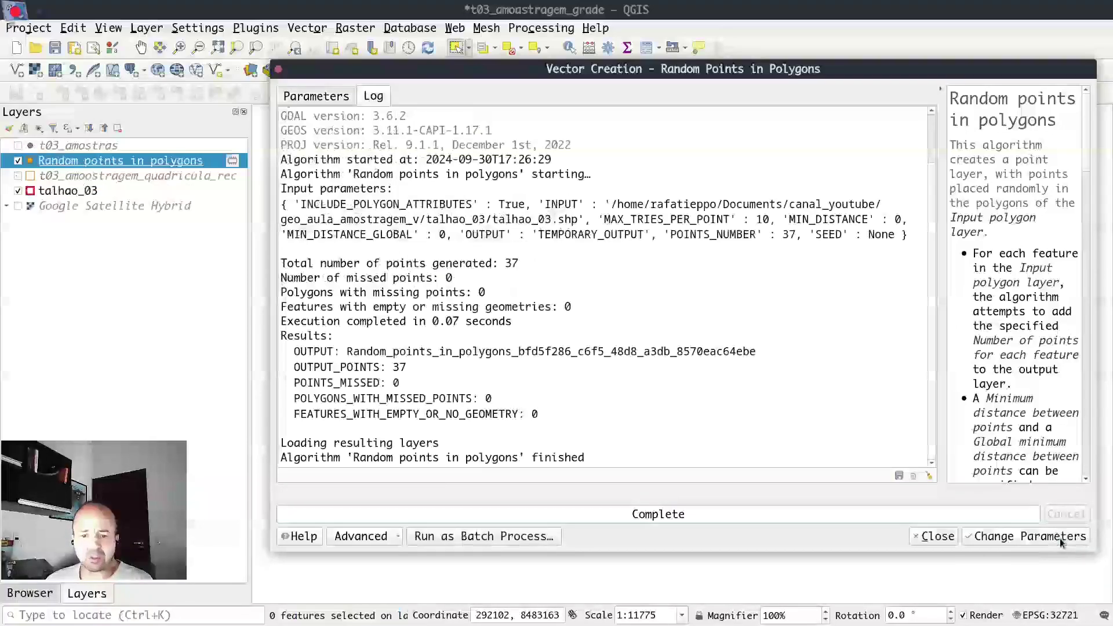
click(934, 537)
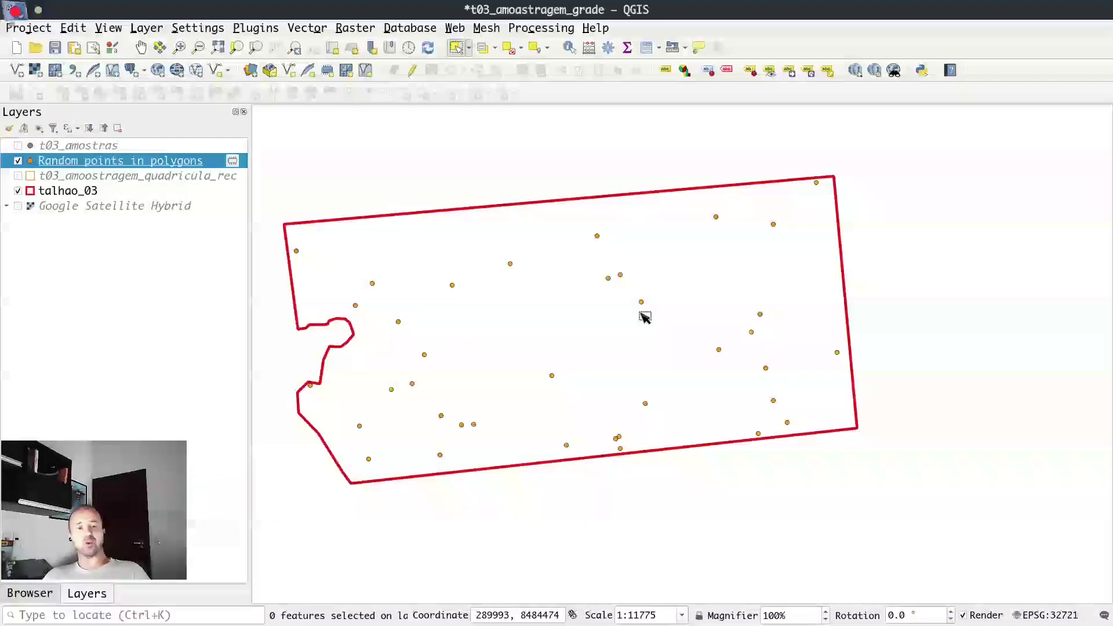
- Show the Google Satellite Hybrid and t03_amostras layers, and hide the Random points in polygons layer
click(16, 207)
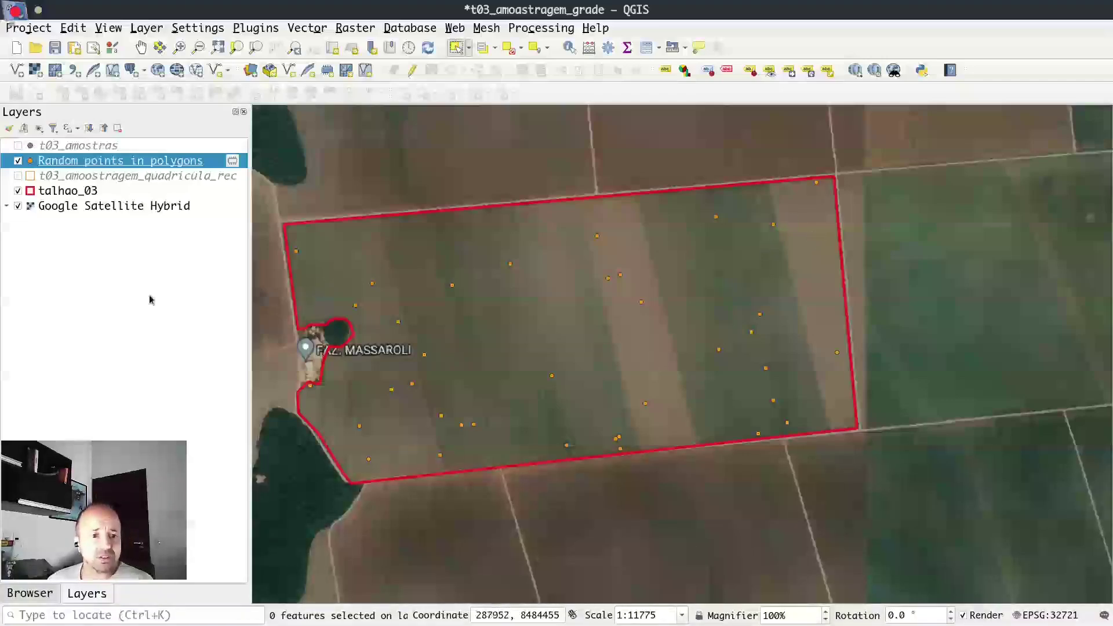
click(18, 163)
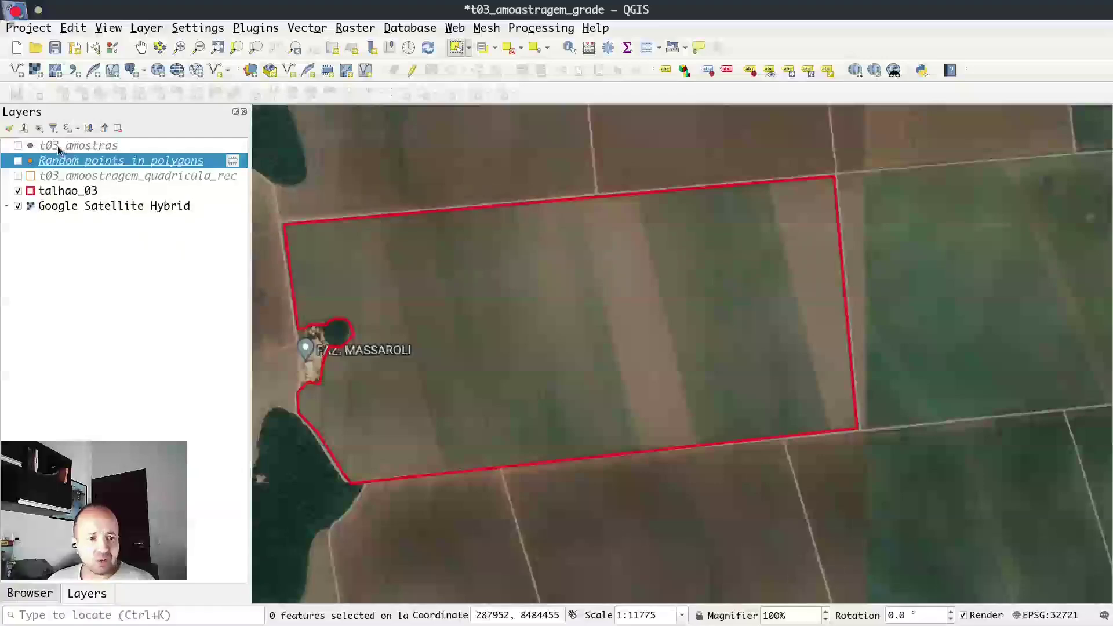
click(18, 145)
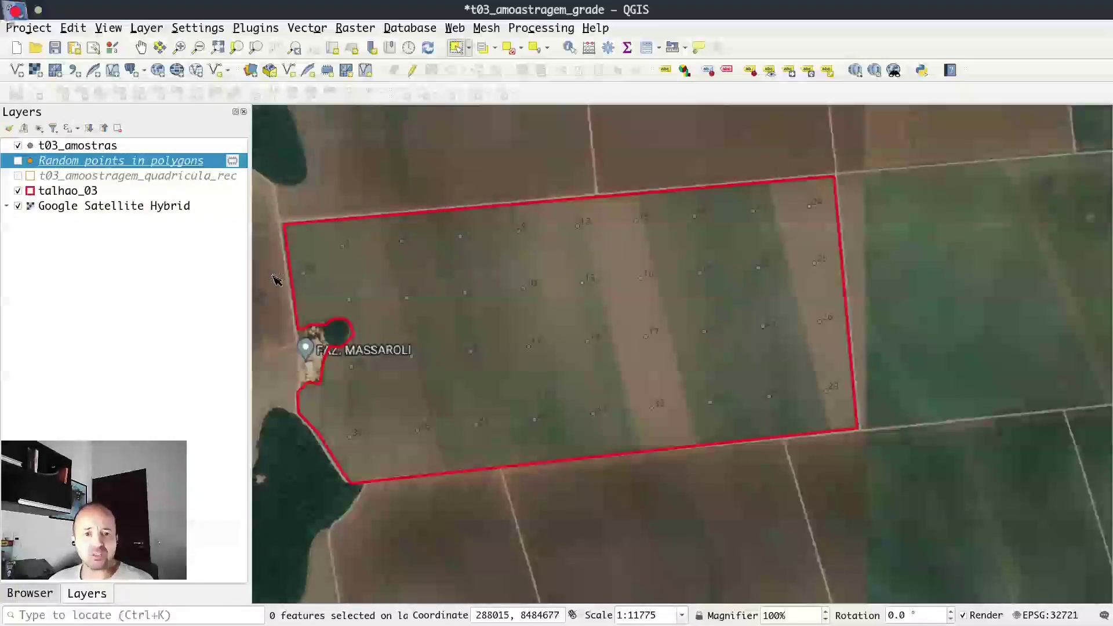
- Measure a zigzag line through neighbouring t03_amostras points, starting at sample point 1, and close the measurement
click(673, 50)
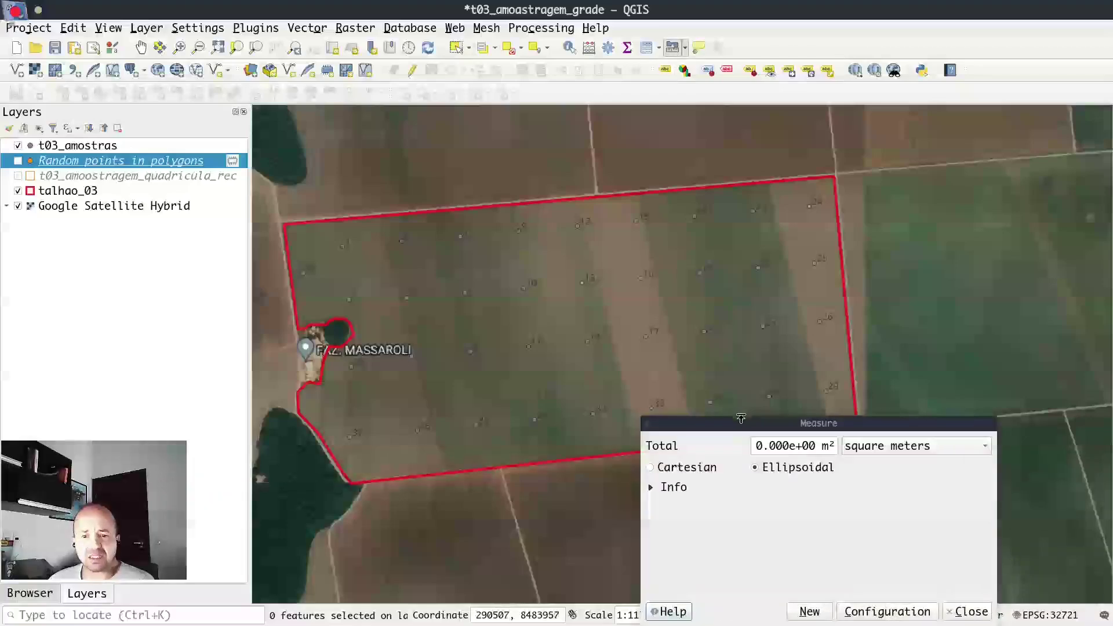
click(646, 424)
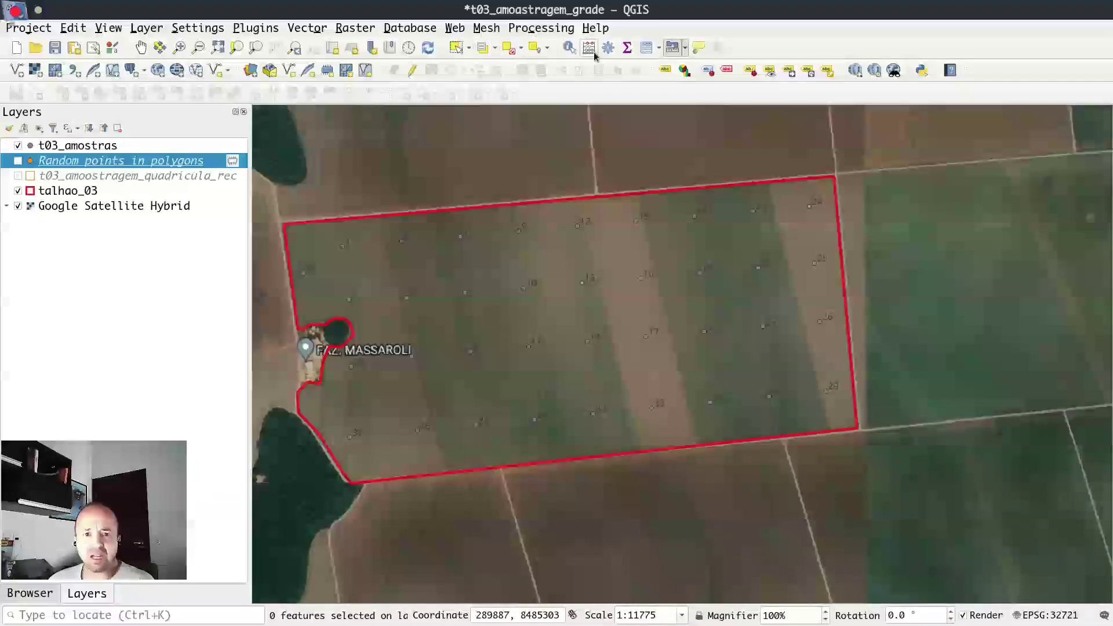
click(685, 48)
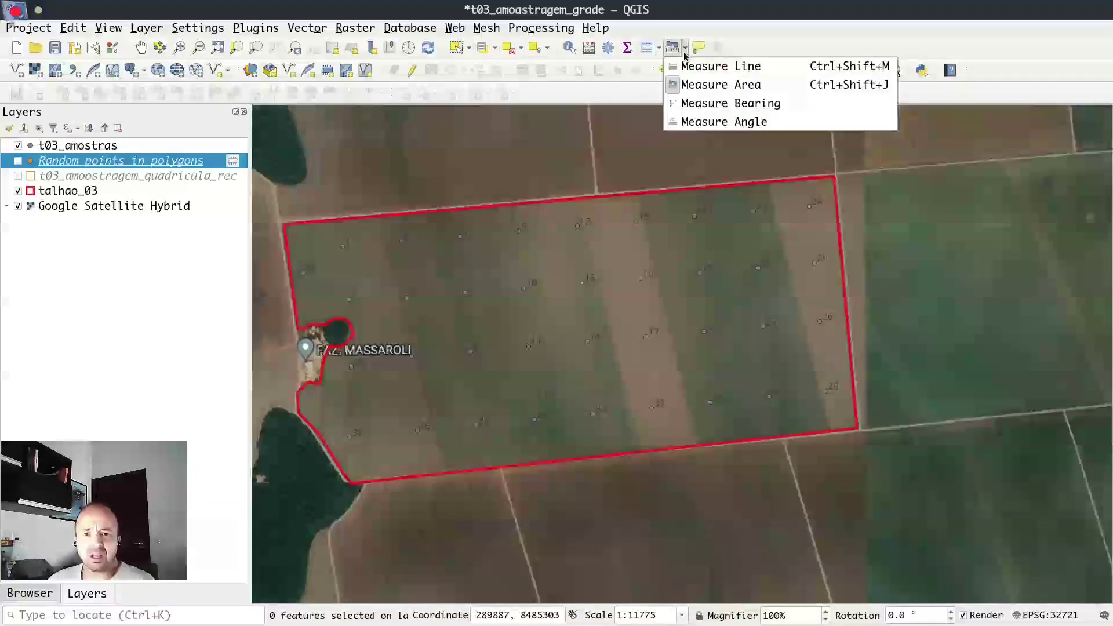
click(690, 65)
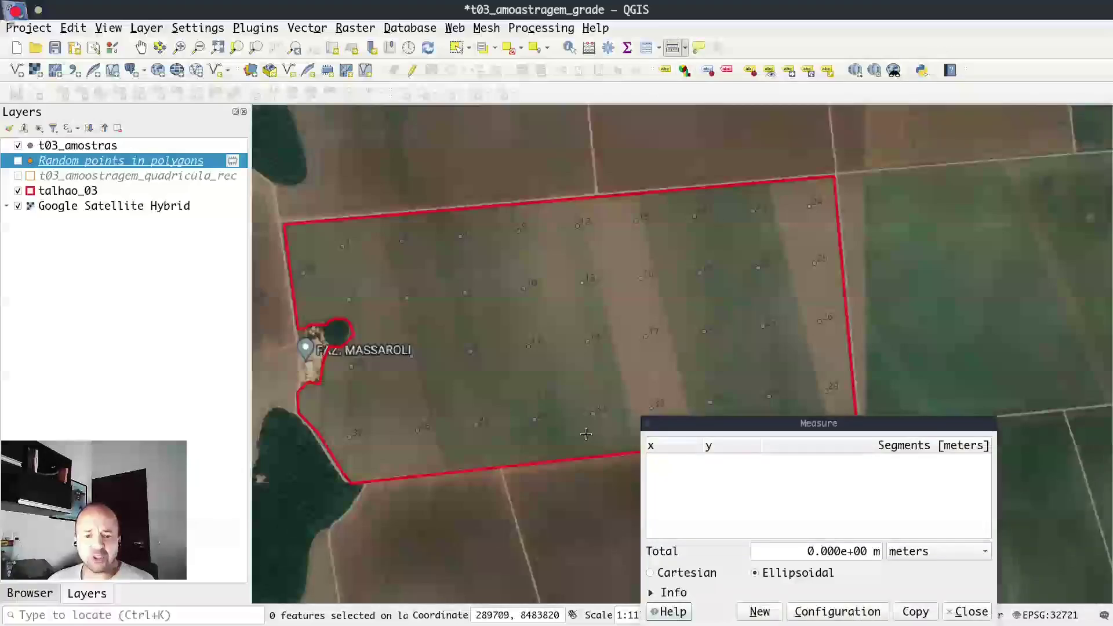
click(347, 246)
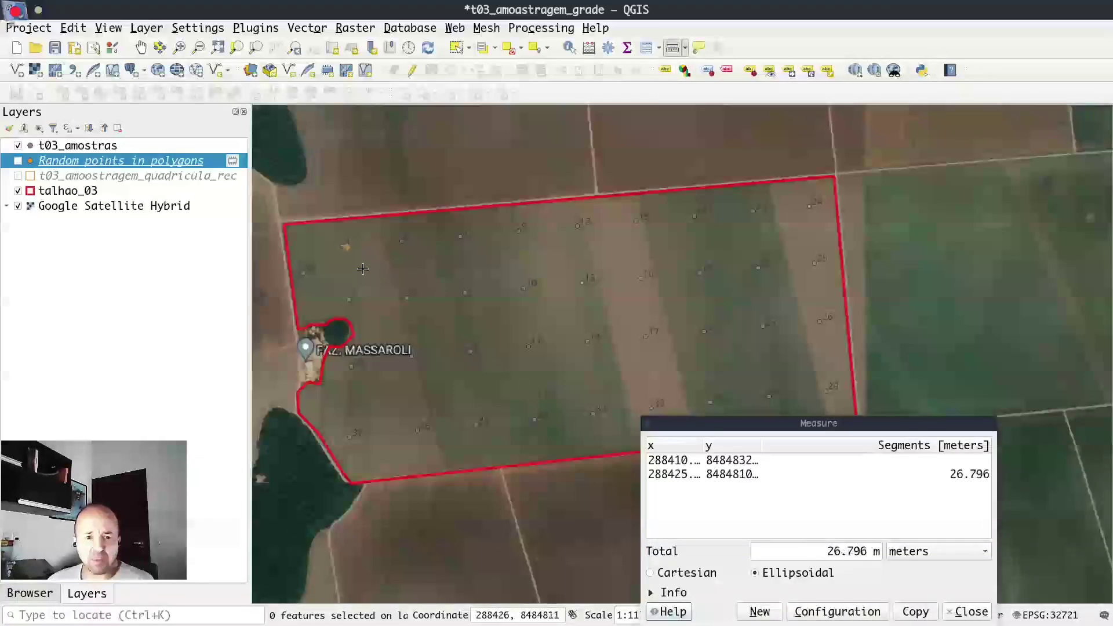
click(406, 297)
click(402, 241)
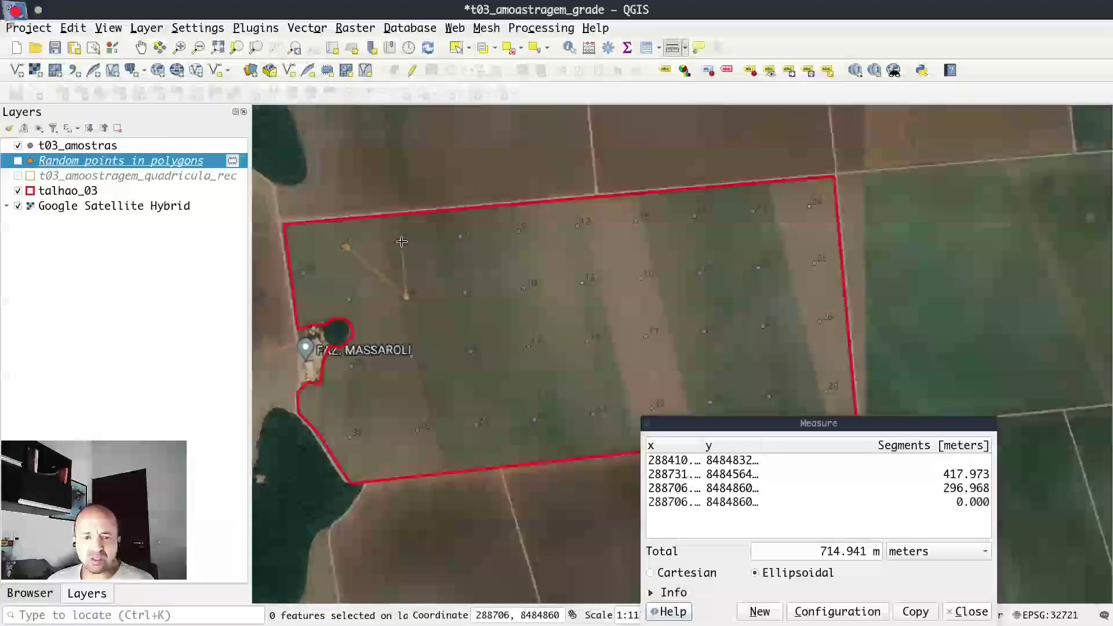
click(465, 293)
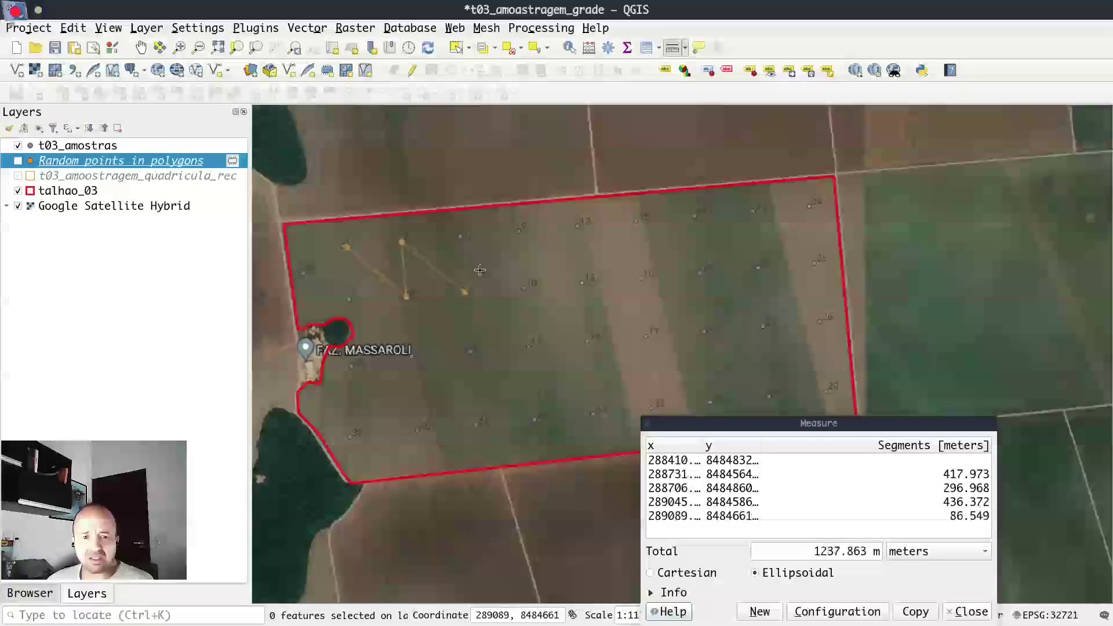
click(515, 231)
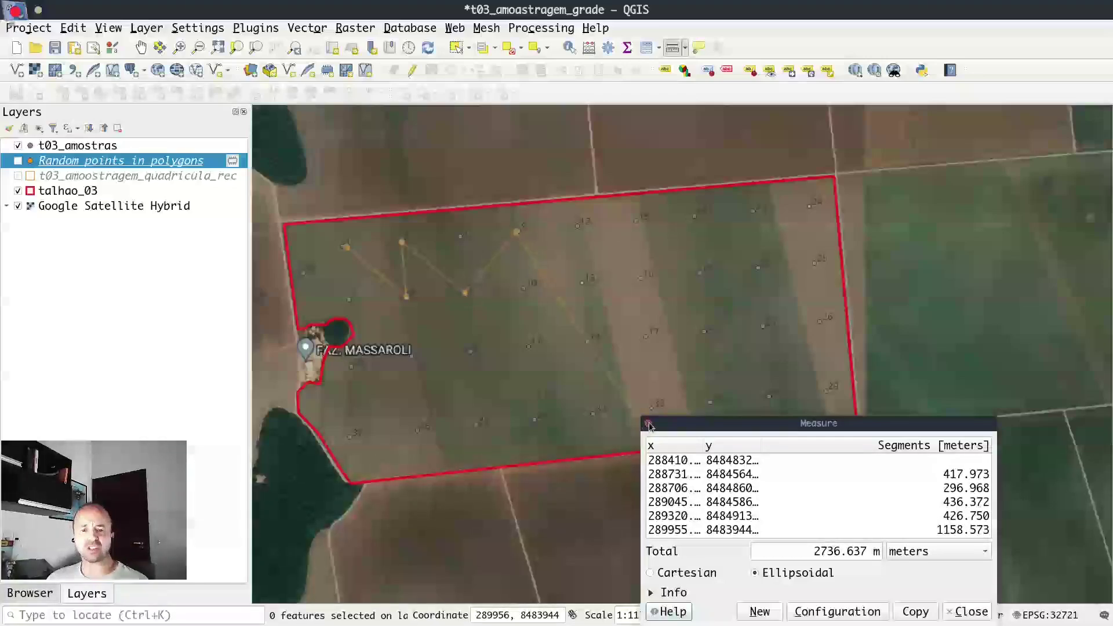
key(Escape)
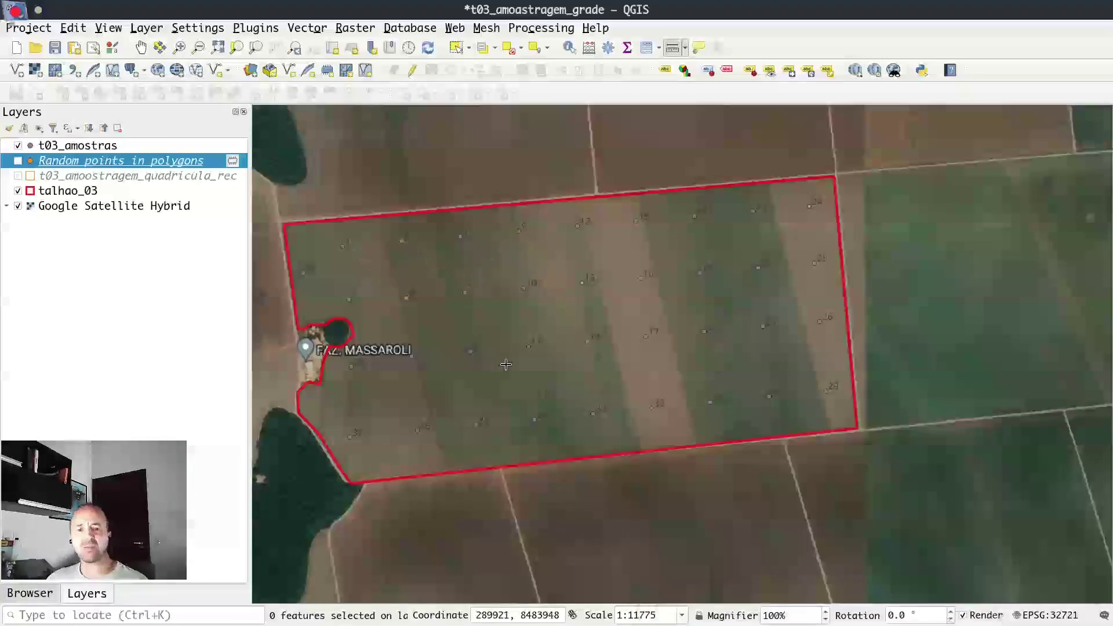
- Hide the t03_amostras layer and make talhao_03 the active layer
click(18, 146)
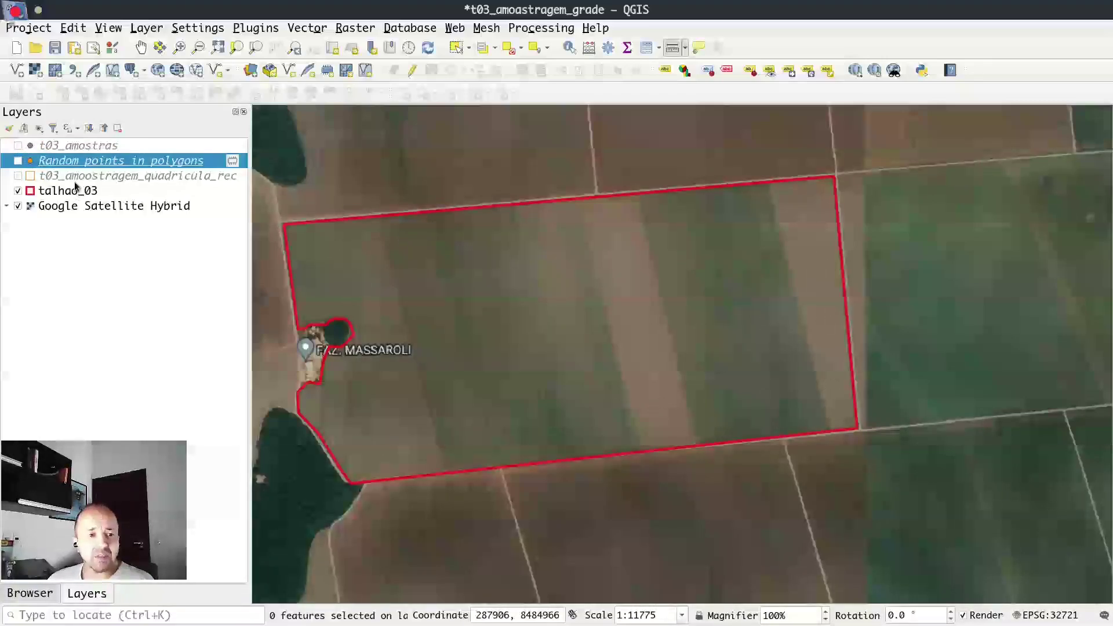
click(75, 192)
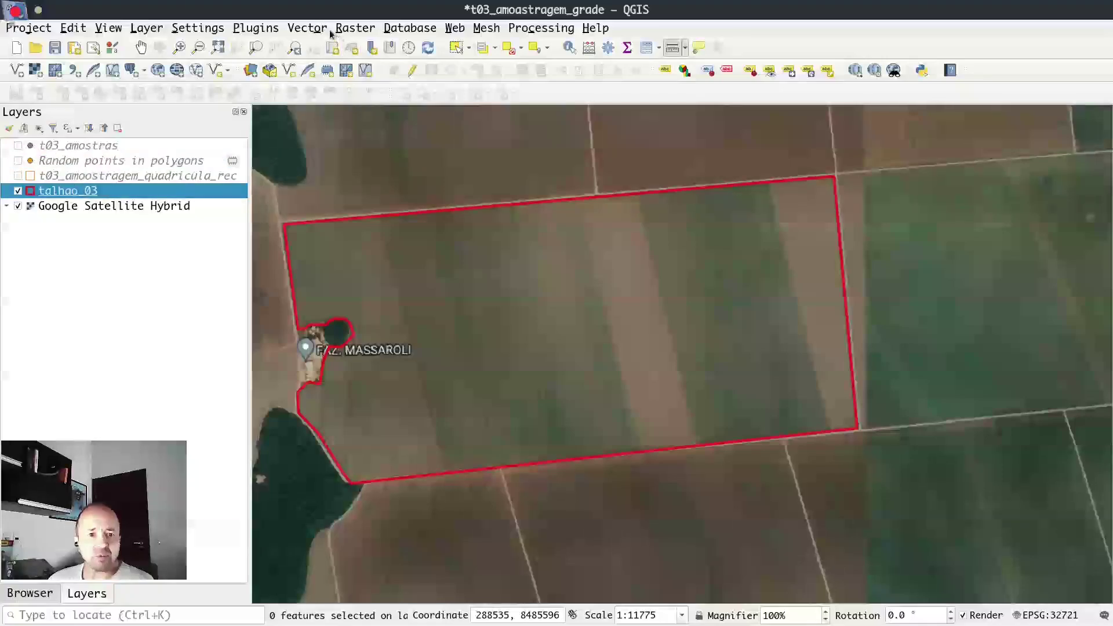
- Generate 37 random points inside talhao_03 as a temporary layer, with a minimum distance of 403 meters between points
click(305, 30)
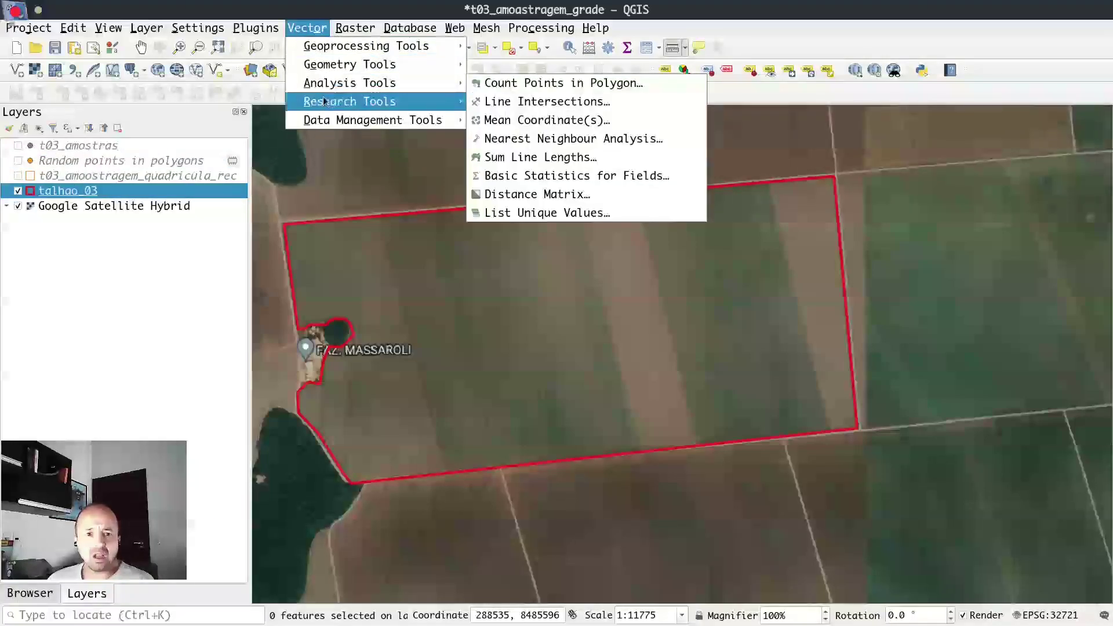
mouse_move(325, 103)
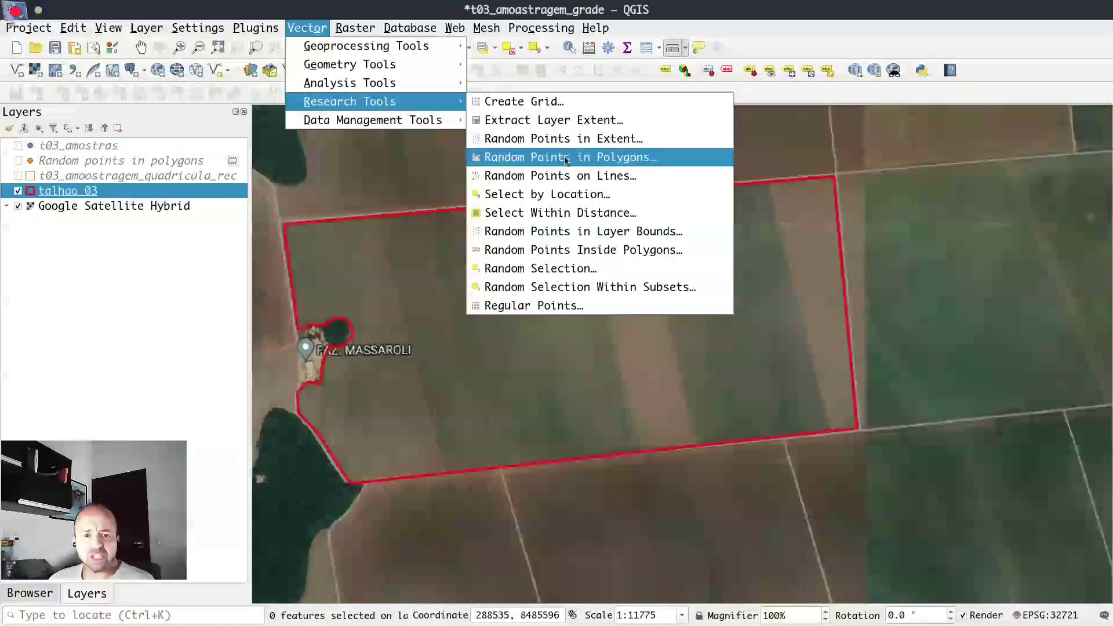
click(600, 164)
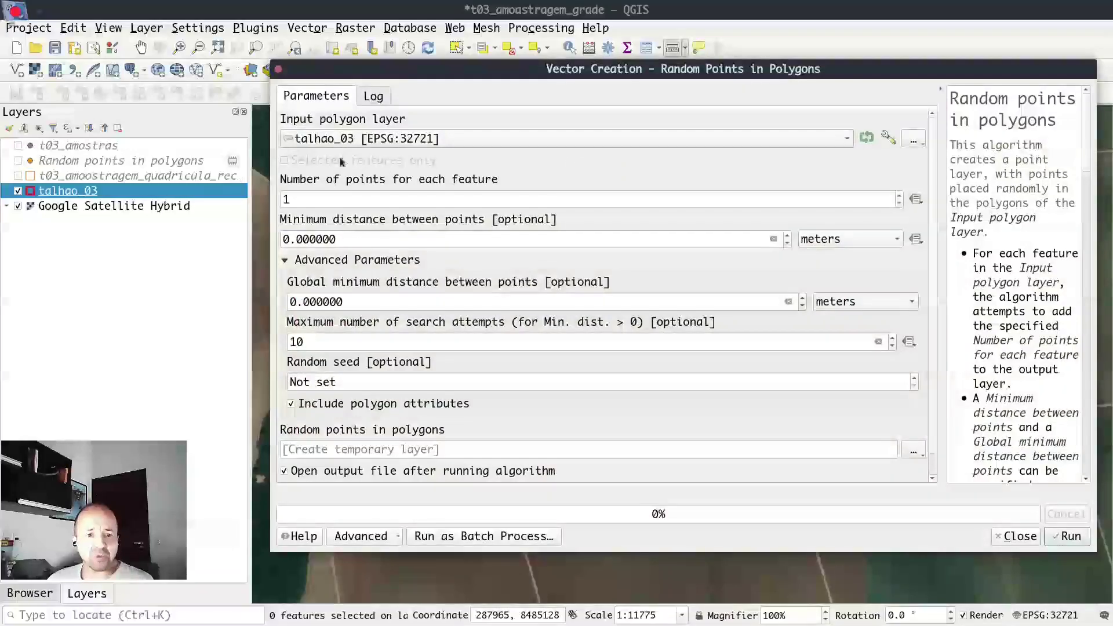
key(Tab)
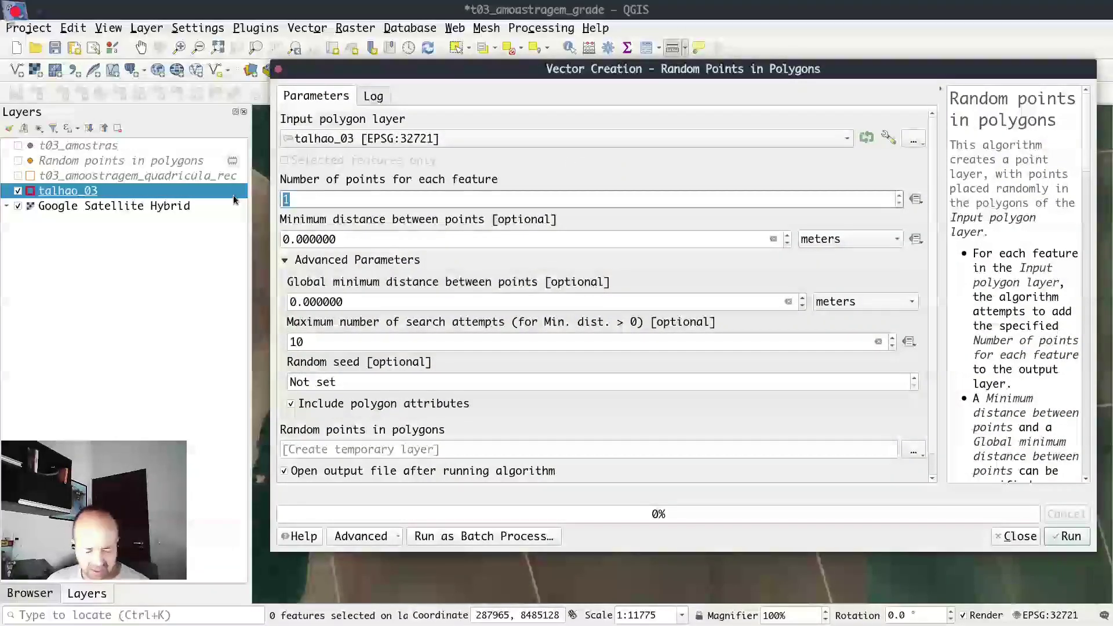
text(37)
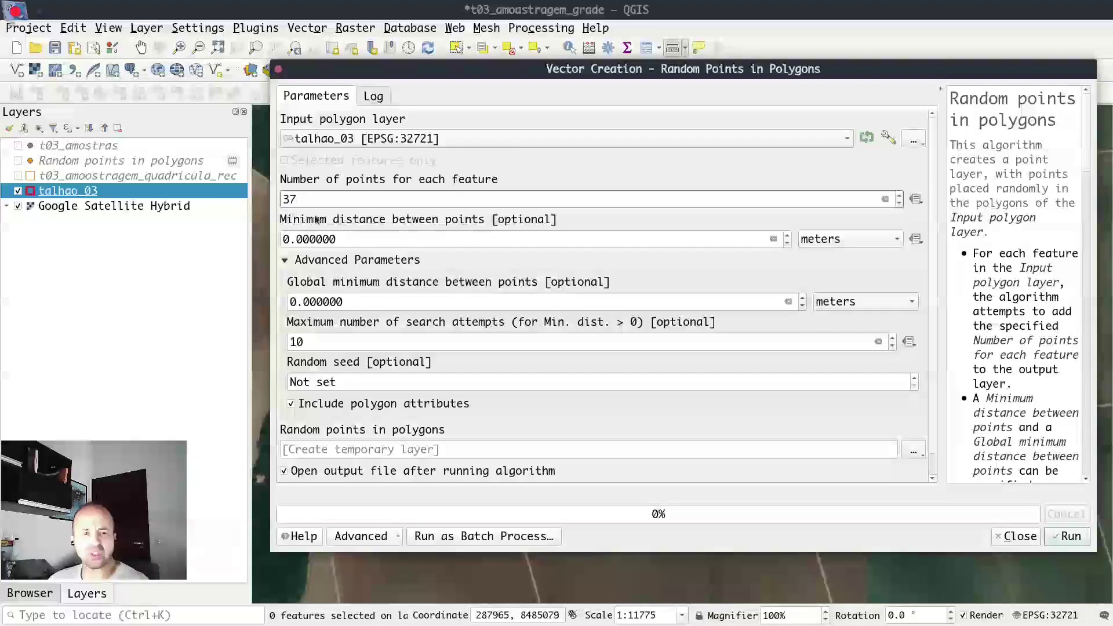
drag(348, 242, 276, 238)
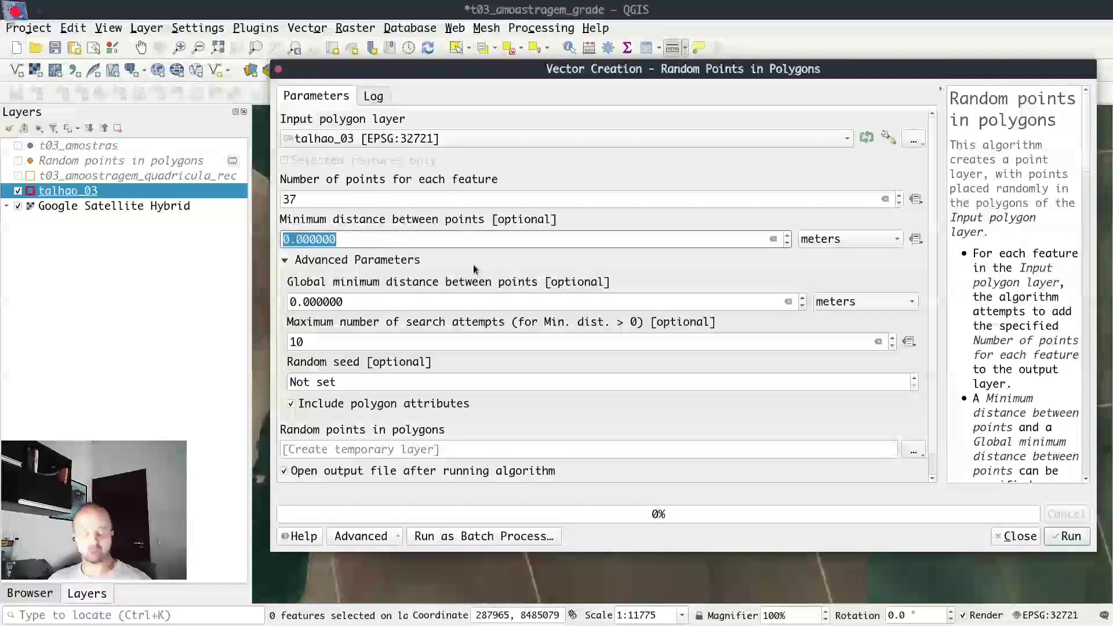
text(4)
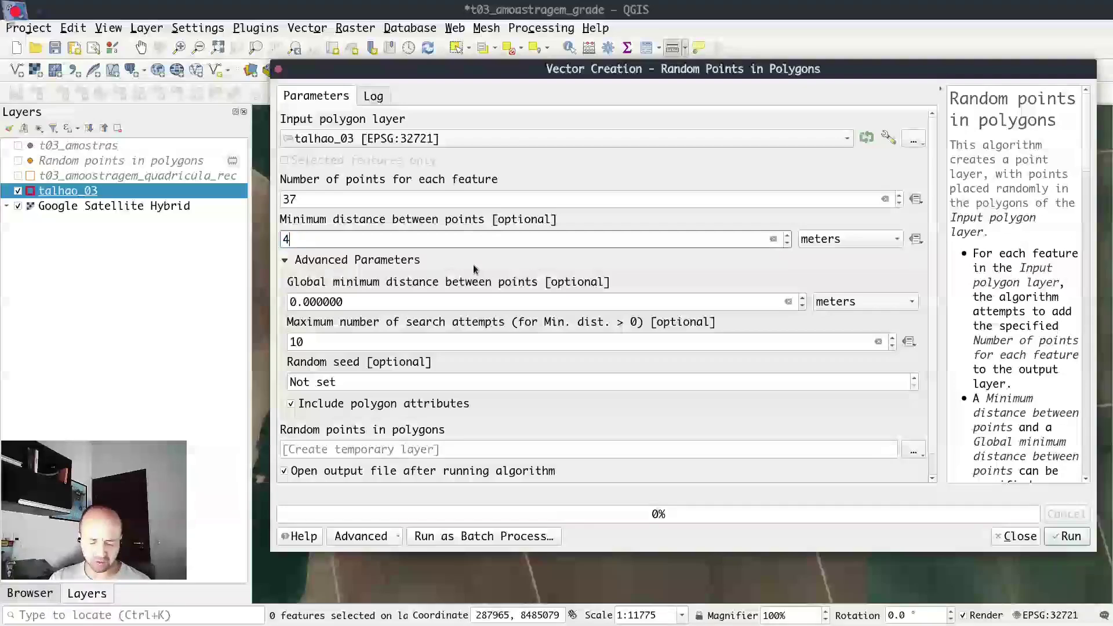
text(03)
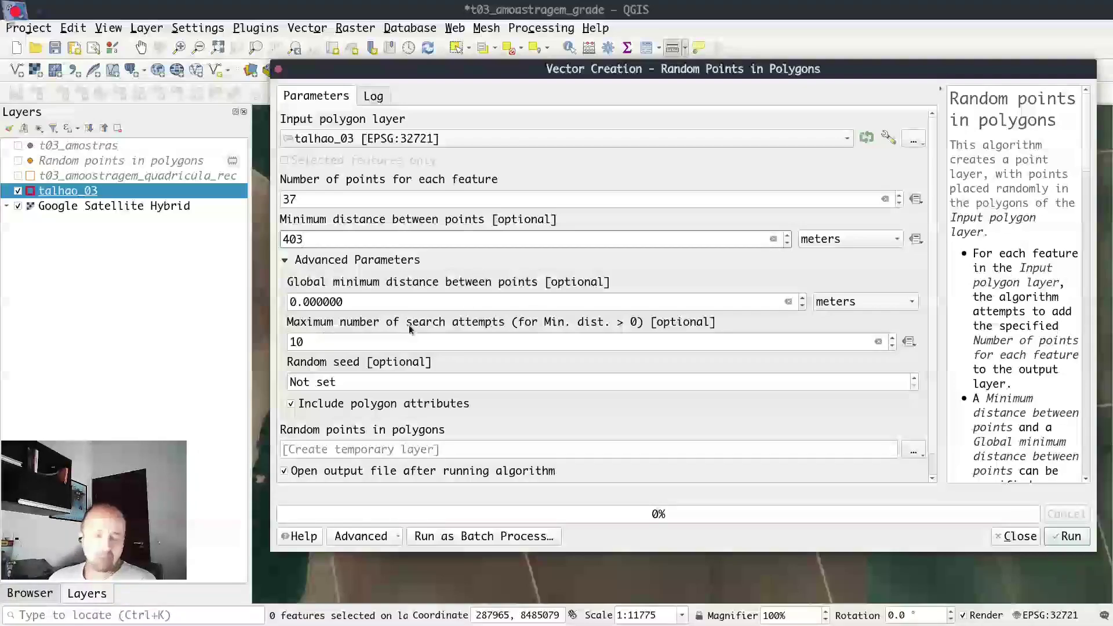
mouse_move(408, 326)
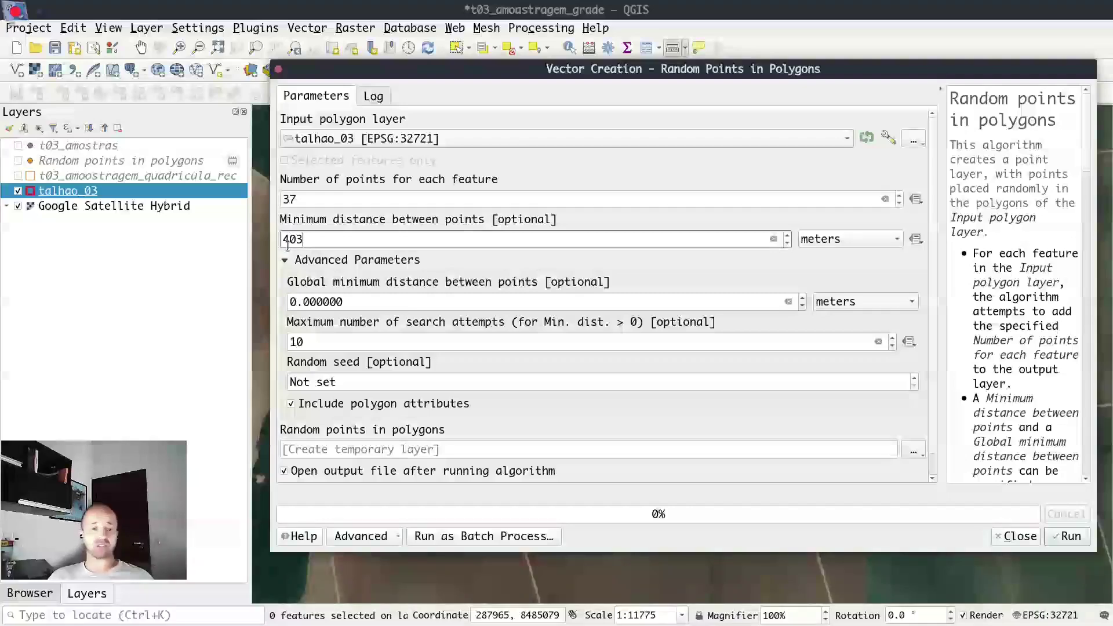
mouse_move(302, 245)
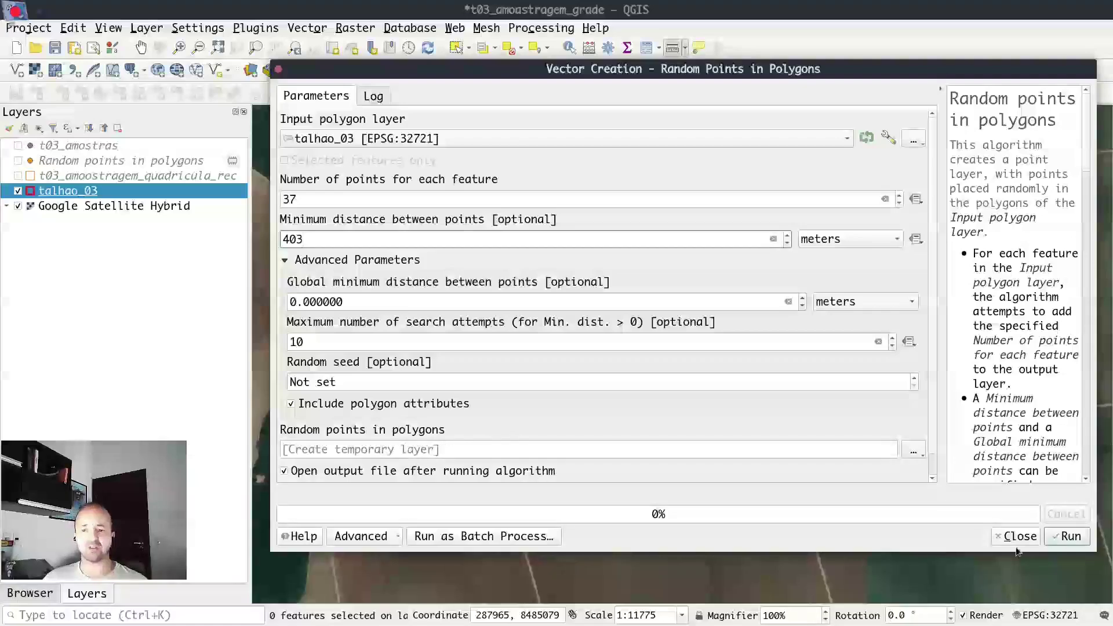
click(1064, 537)
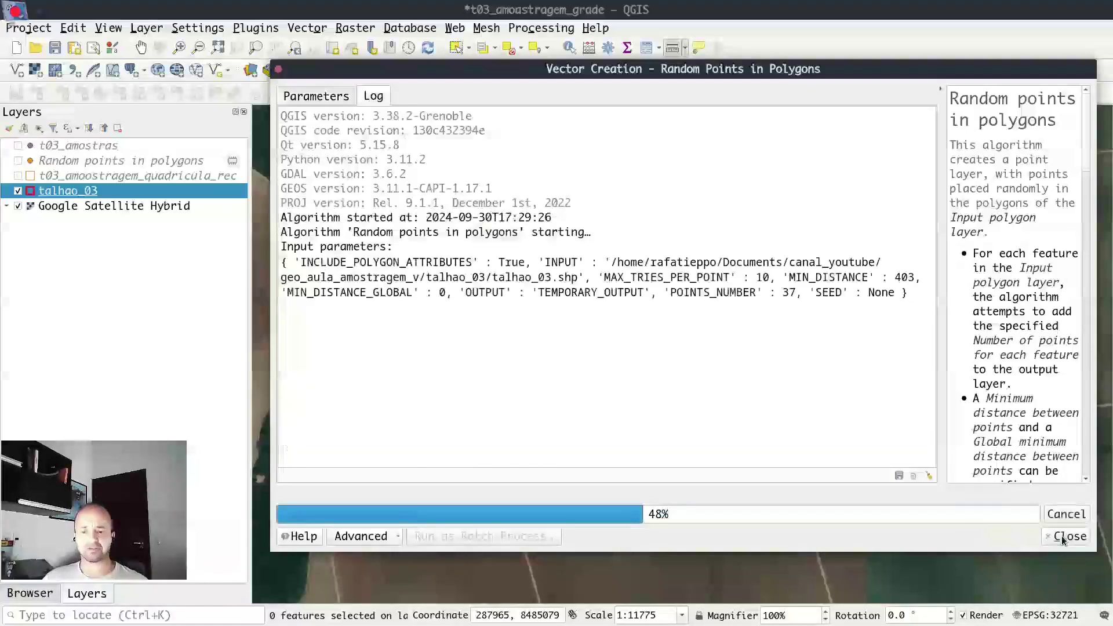
click(925, 538)
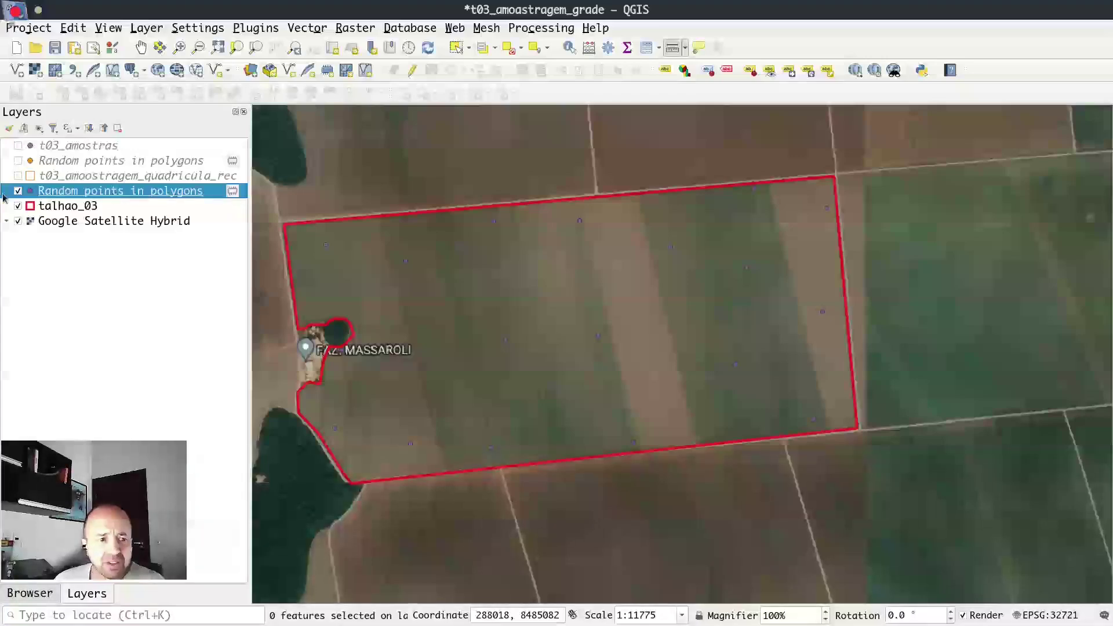
- Style the new random points layer's simple marker with a size of 3.6 millimeters and a yellow fill
double_click(51, 198)
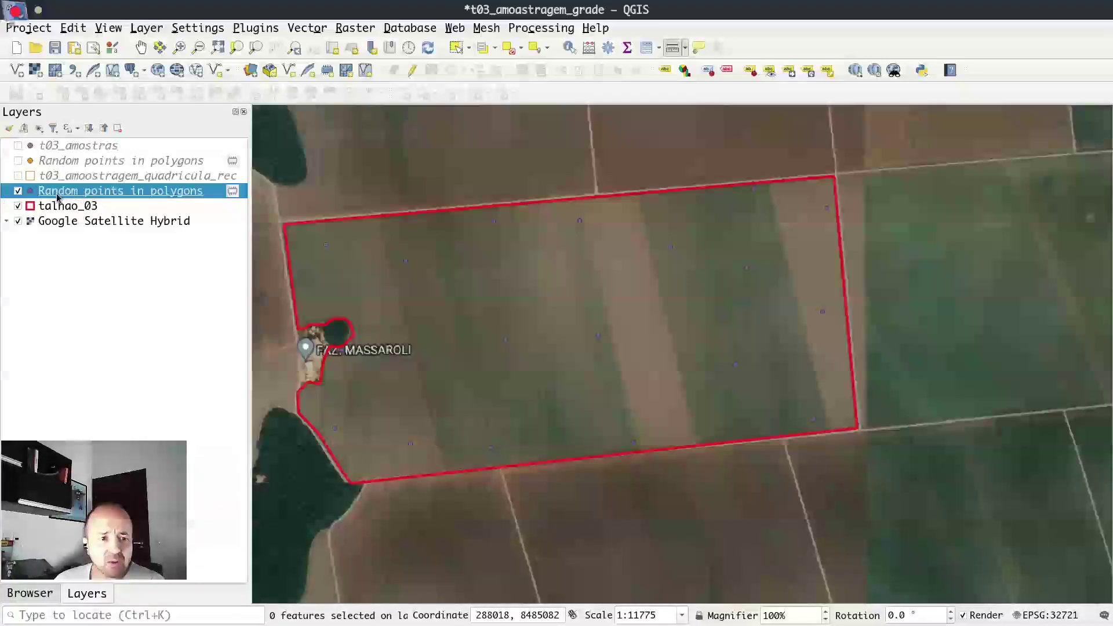
click(142, 161)
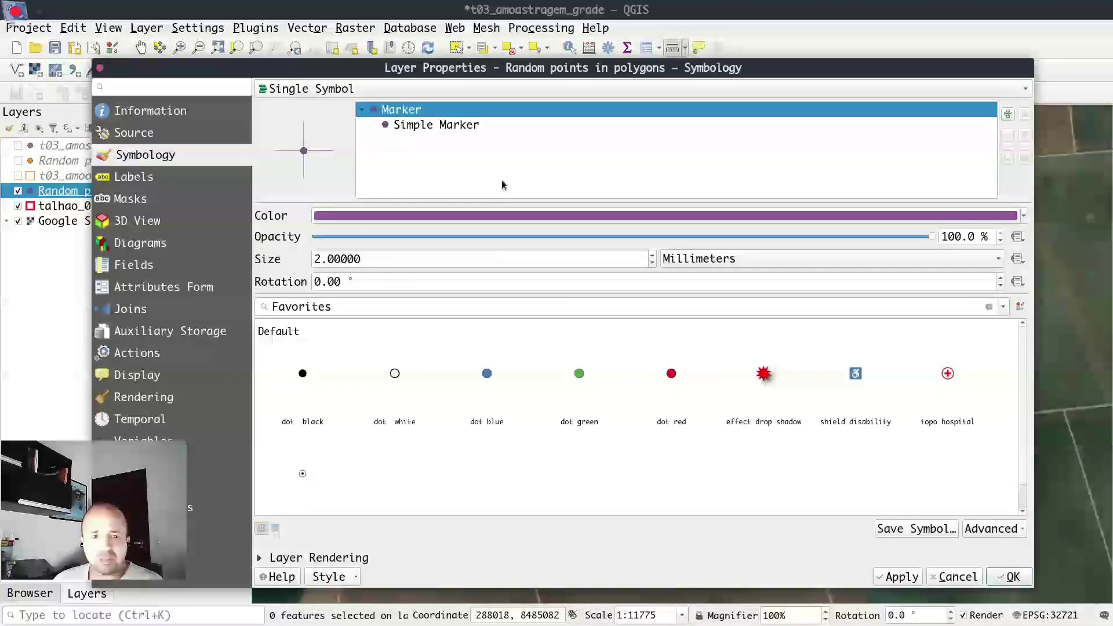
click(457, 130)
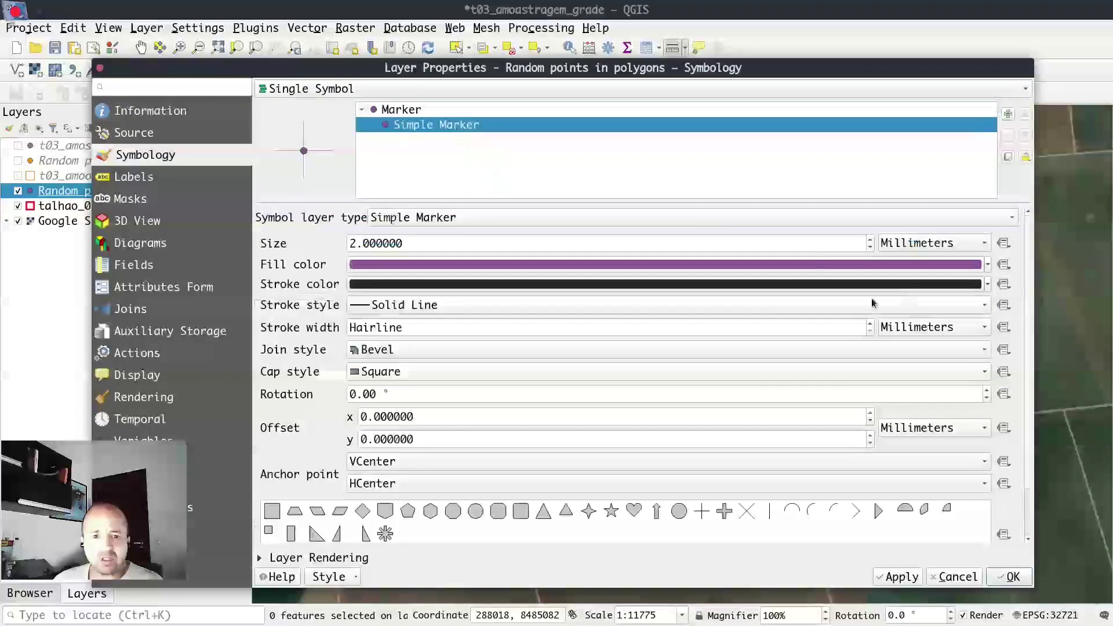
click(873, 239)
click(872, 239)
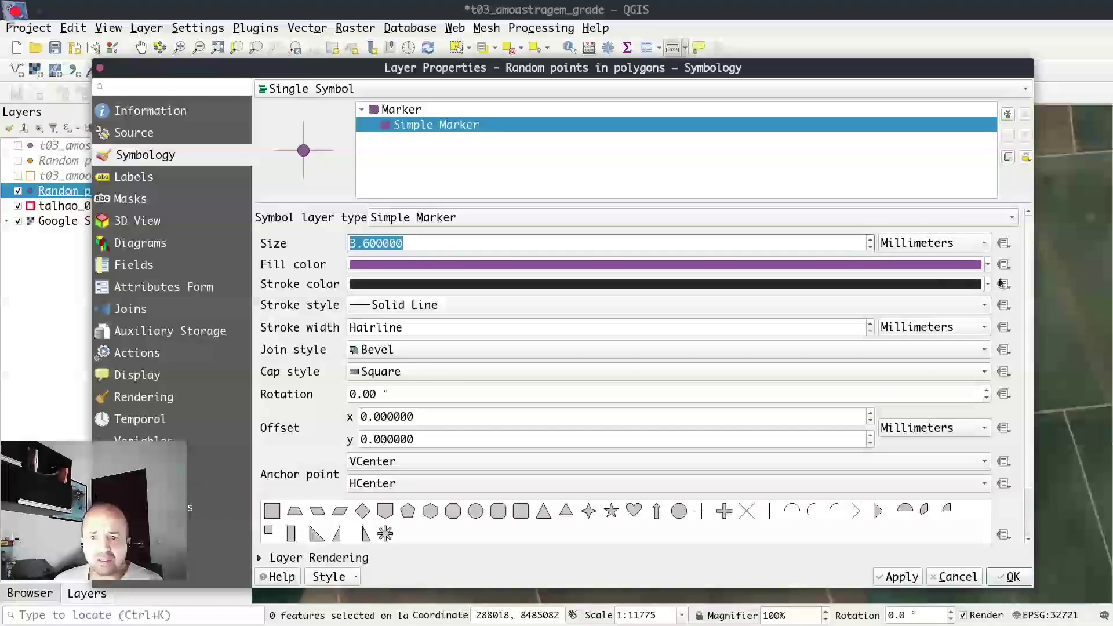
click(987, 265)
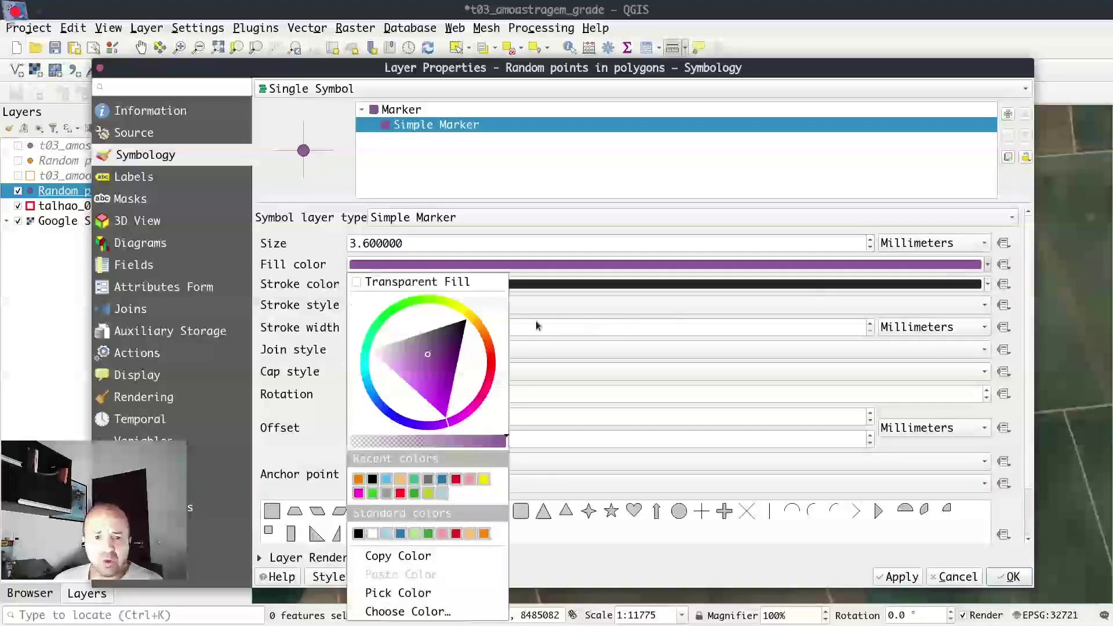
click(484, 480)
click(1011, 583)
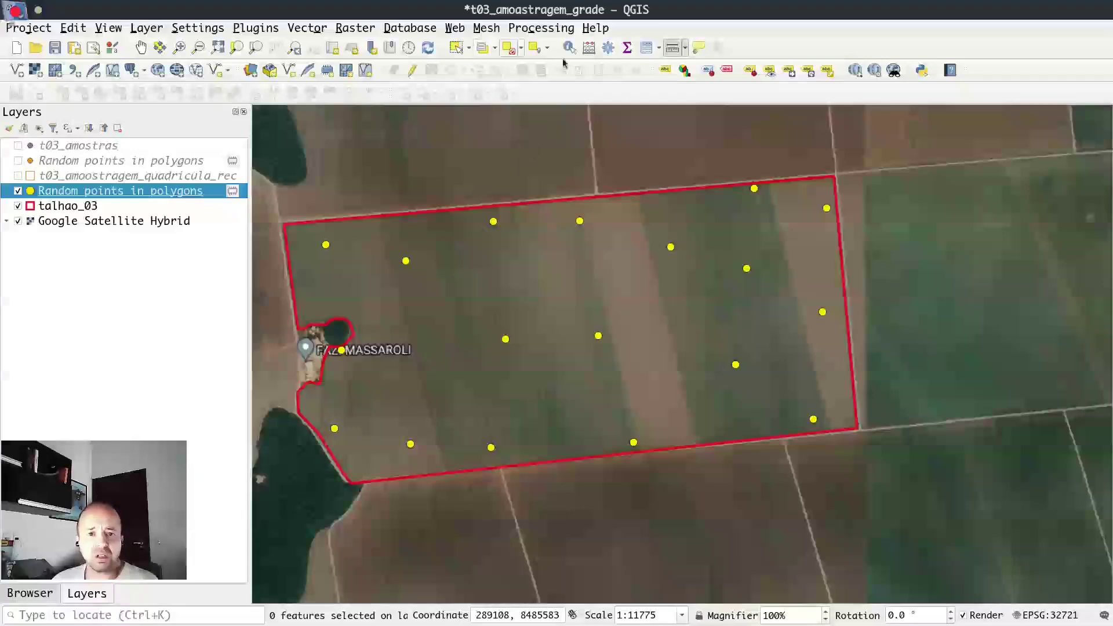
- Review the attribute table of the yellow random points layer to check how many points were generated, and close it
click(645, 50)
scroll(366, 539, down, 3)
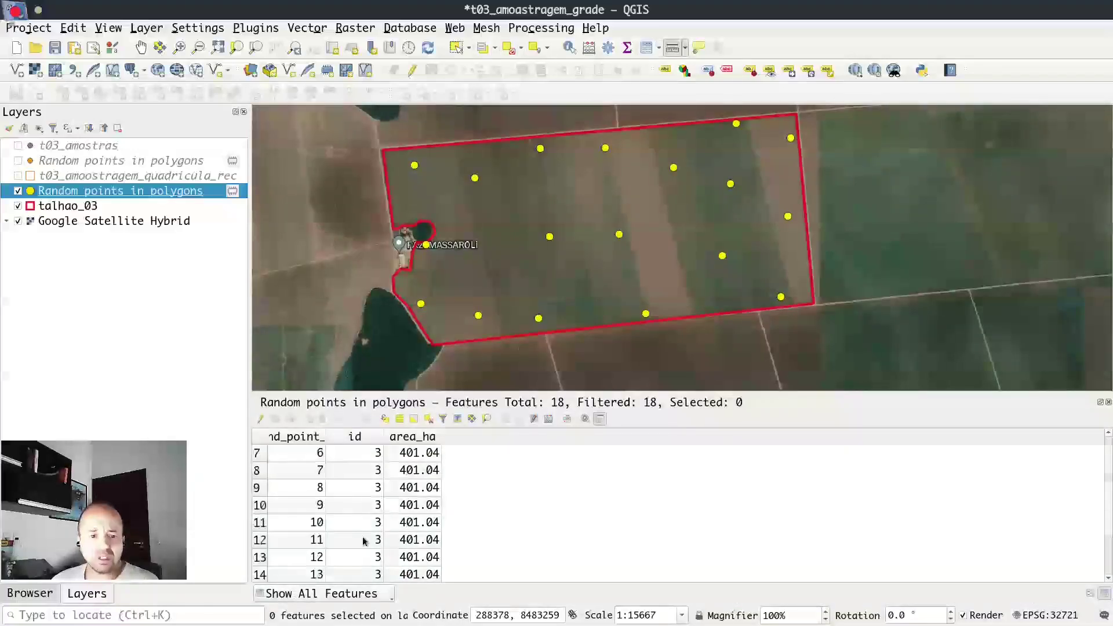
scroll(312, 562, up, 4)
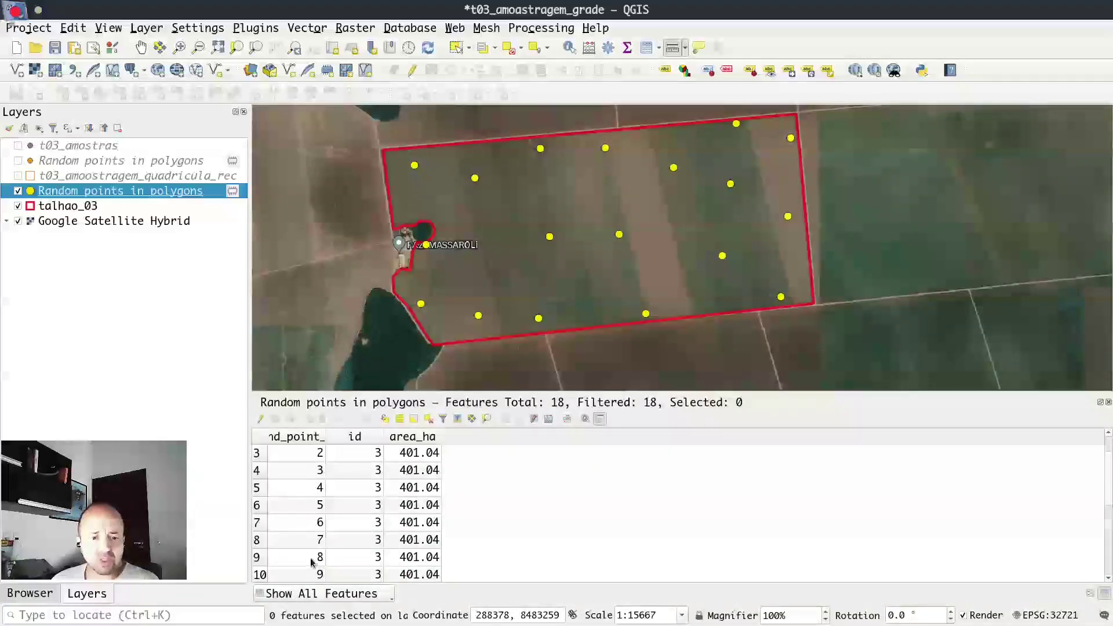
scroll(312, 559, down, 4)
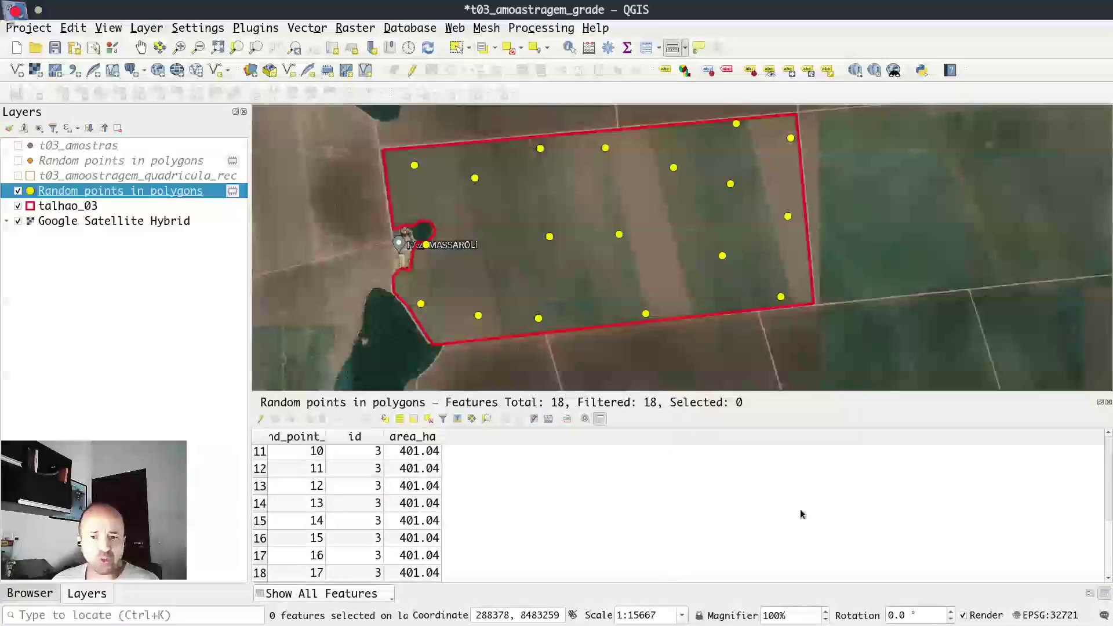
click(1109, 402)
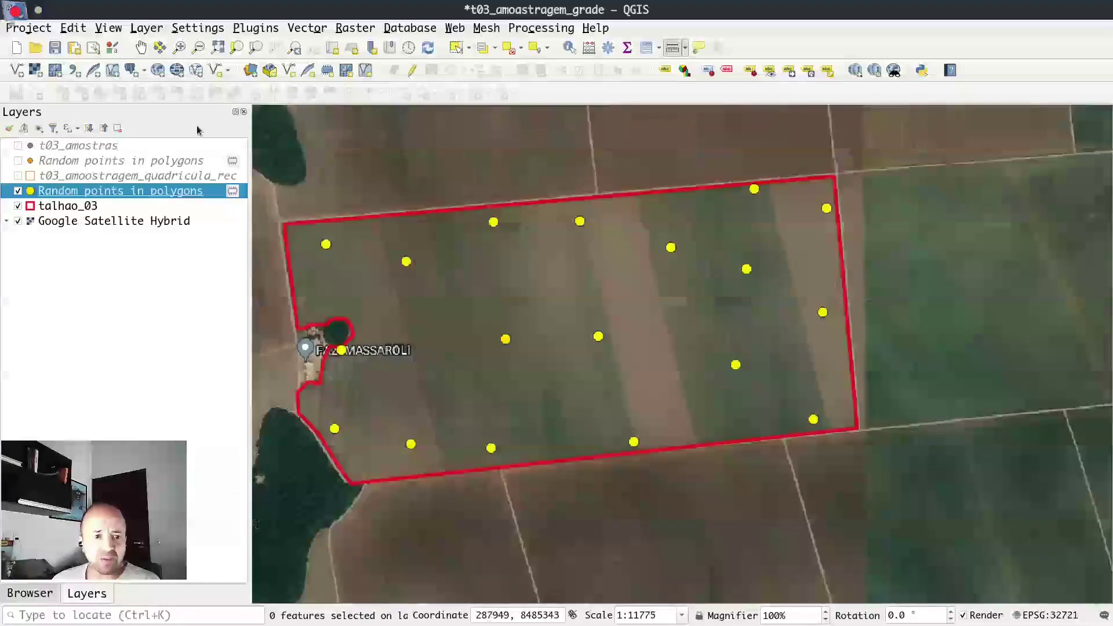
- Remove the yellow random points layer from the project and make talhao_03 the active layer
click(118, 128)
click(624, 316)
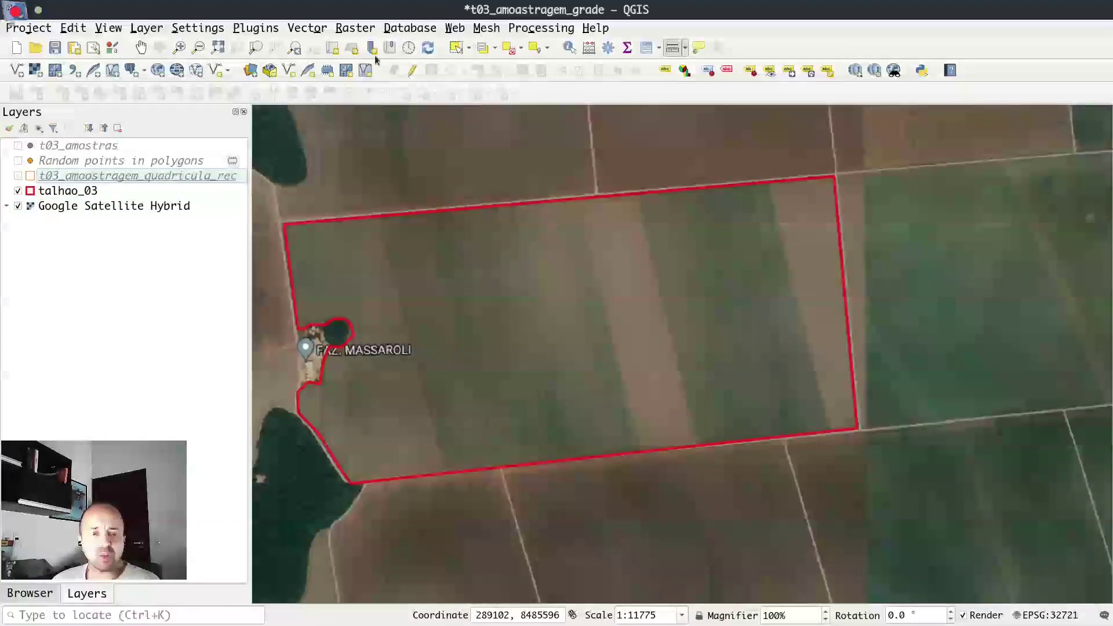
click(104, 191)
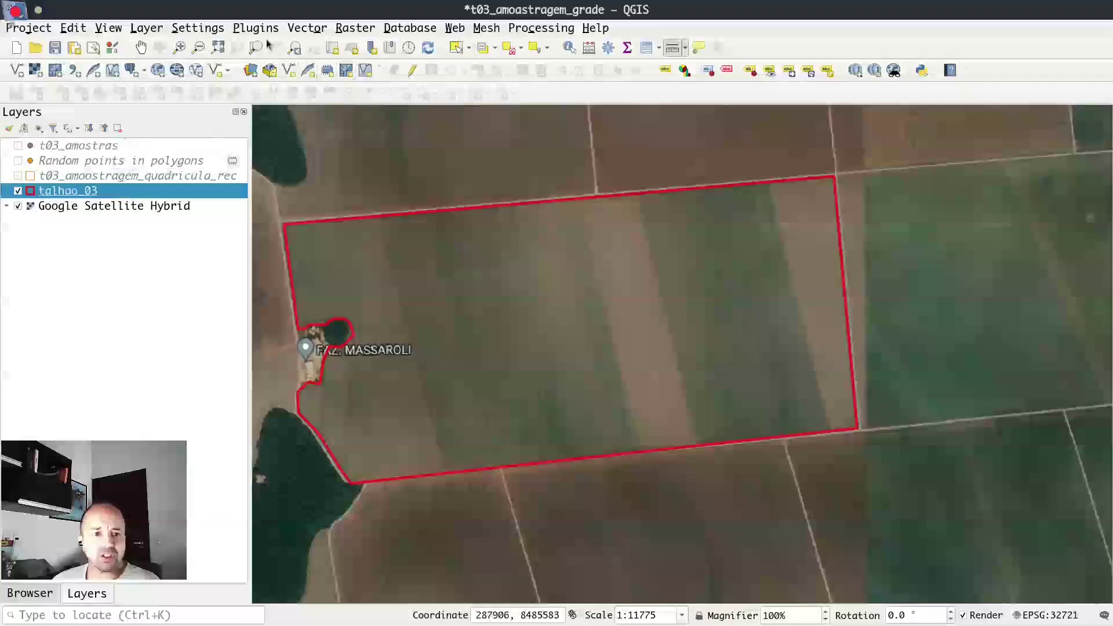
- Generate 37 random points inside talhao_03 as a temporary layer, with a minimum distance of 380 meters between points
click(307, 28)
mouse_move(328, 99)
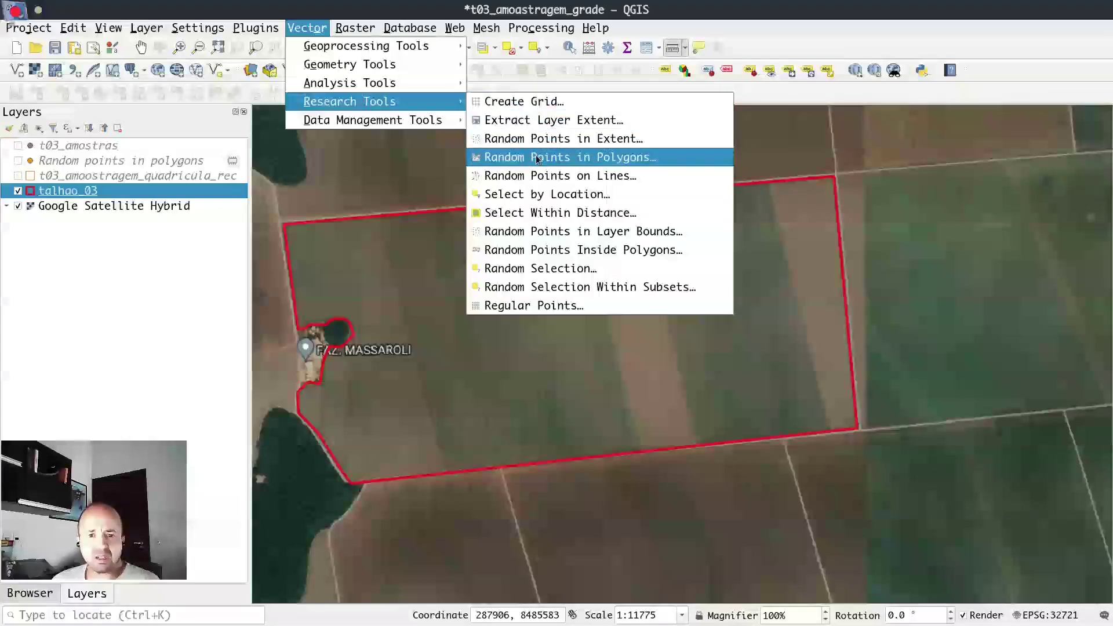
click(579, 157)
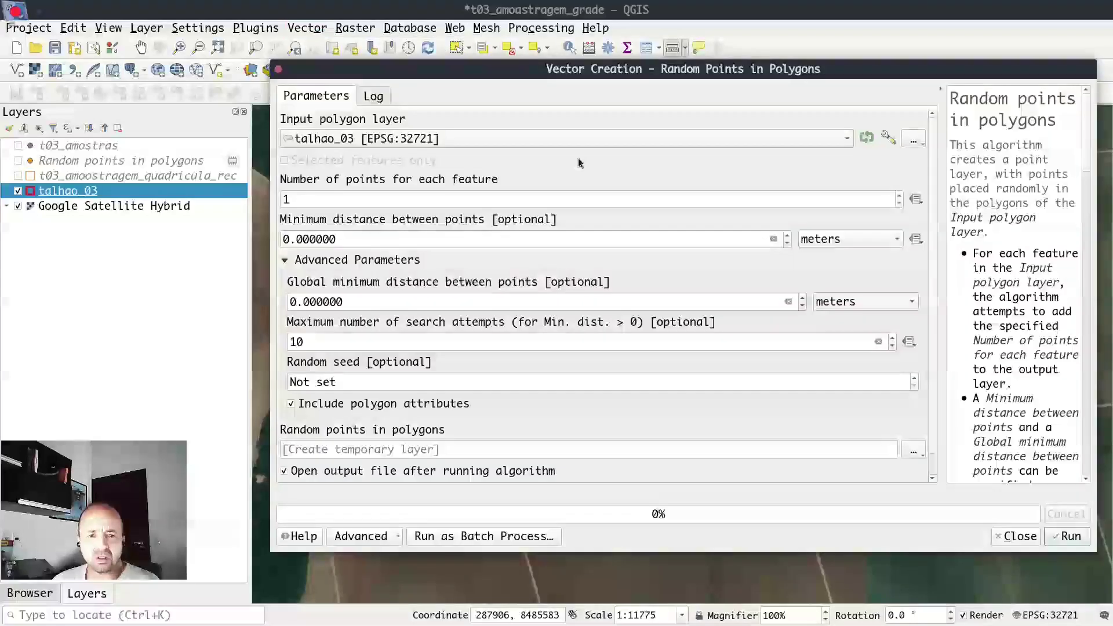
key(Tab)
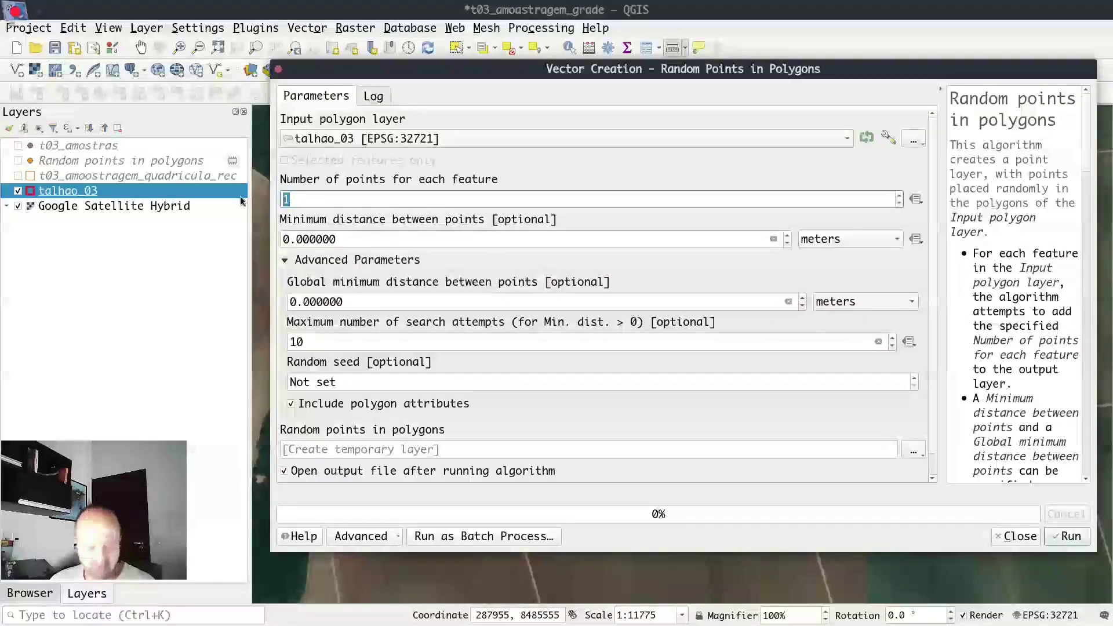
text(37)
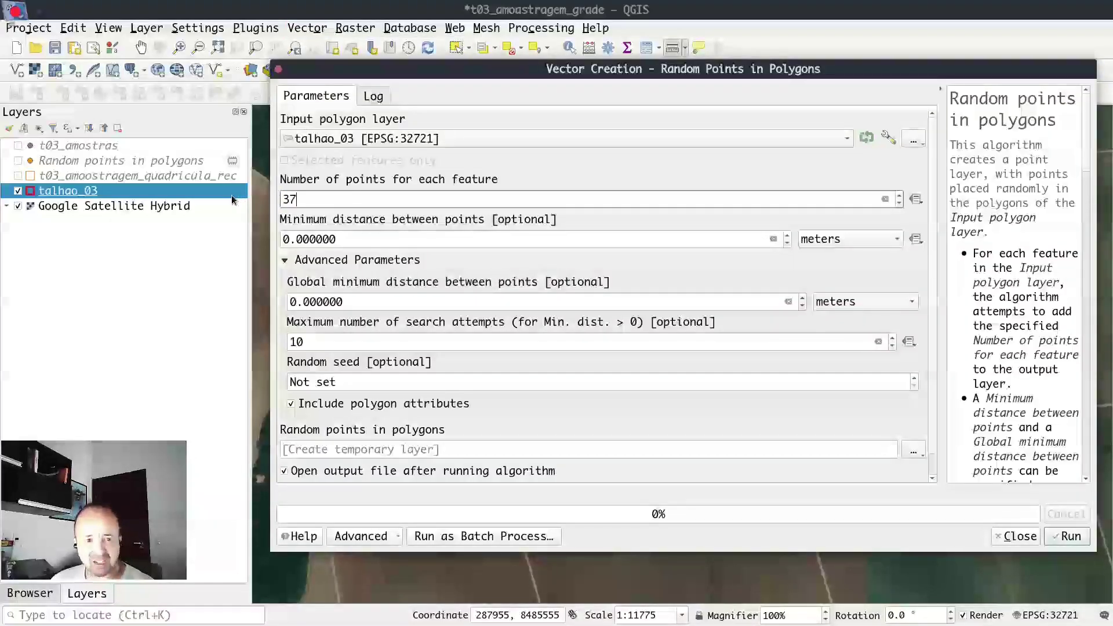
click(356, 241)
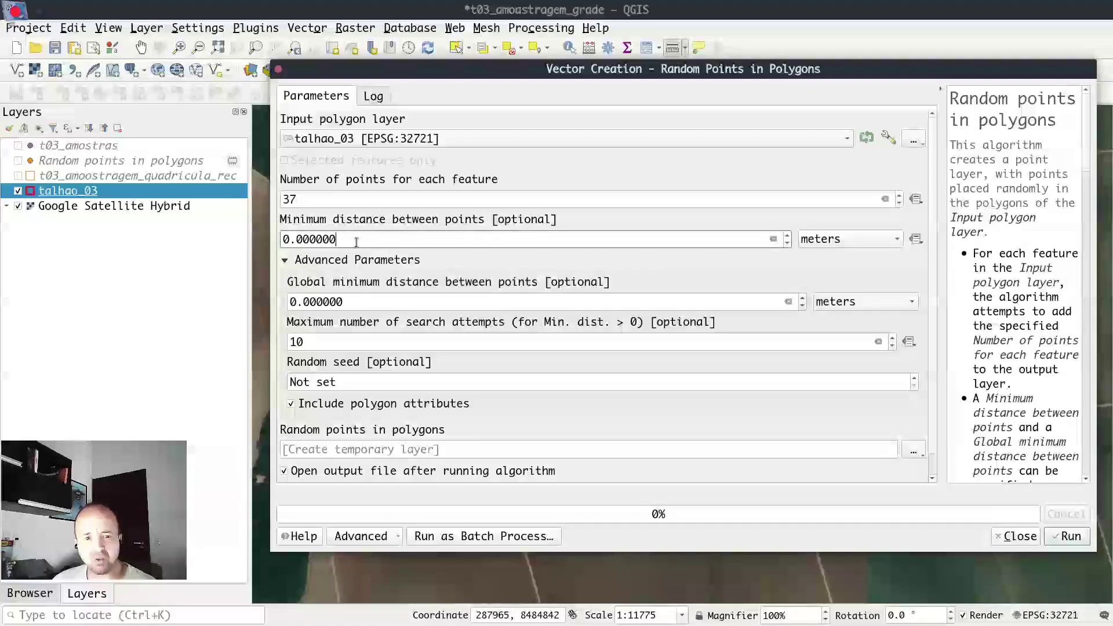
double_click(345, 239)
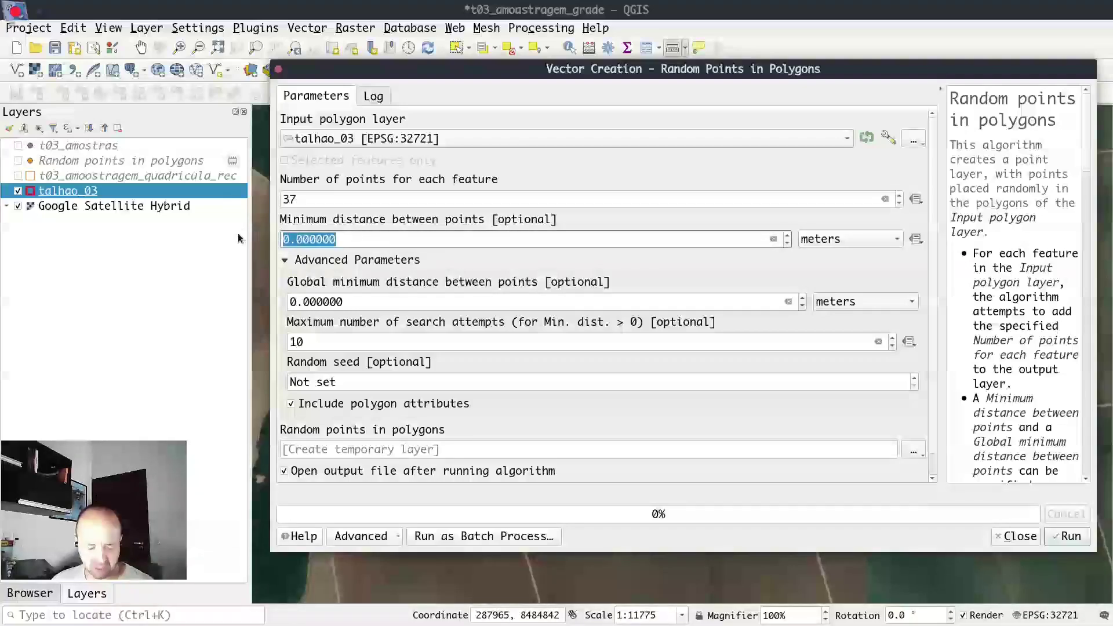
text(380)
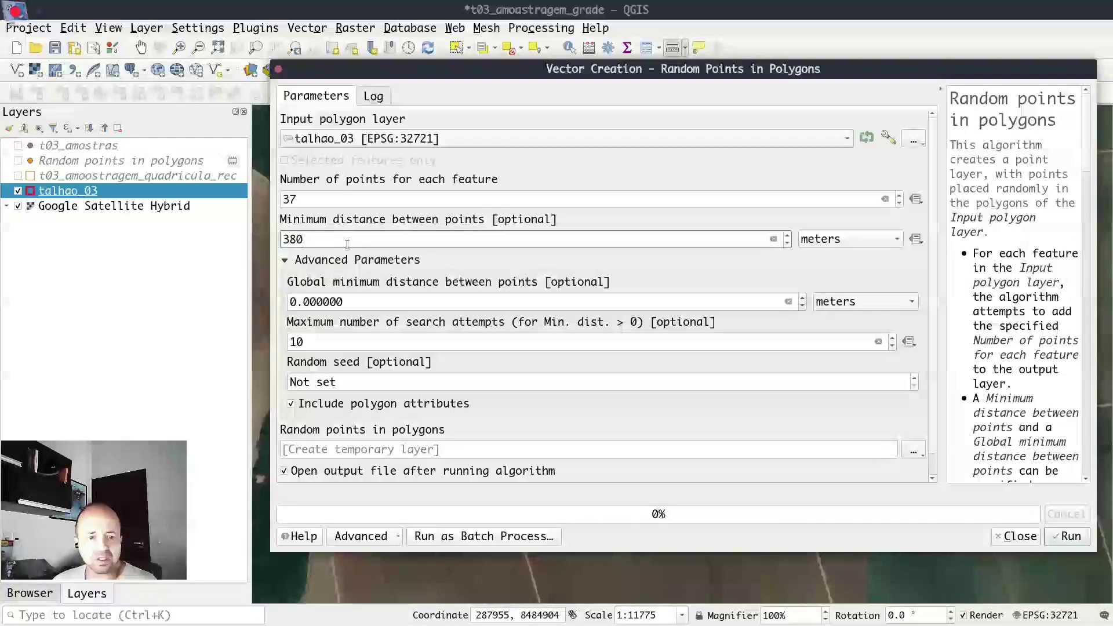
click(1060, 538)
click(935, 537)
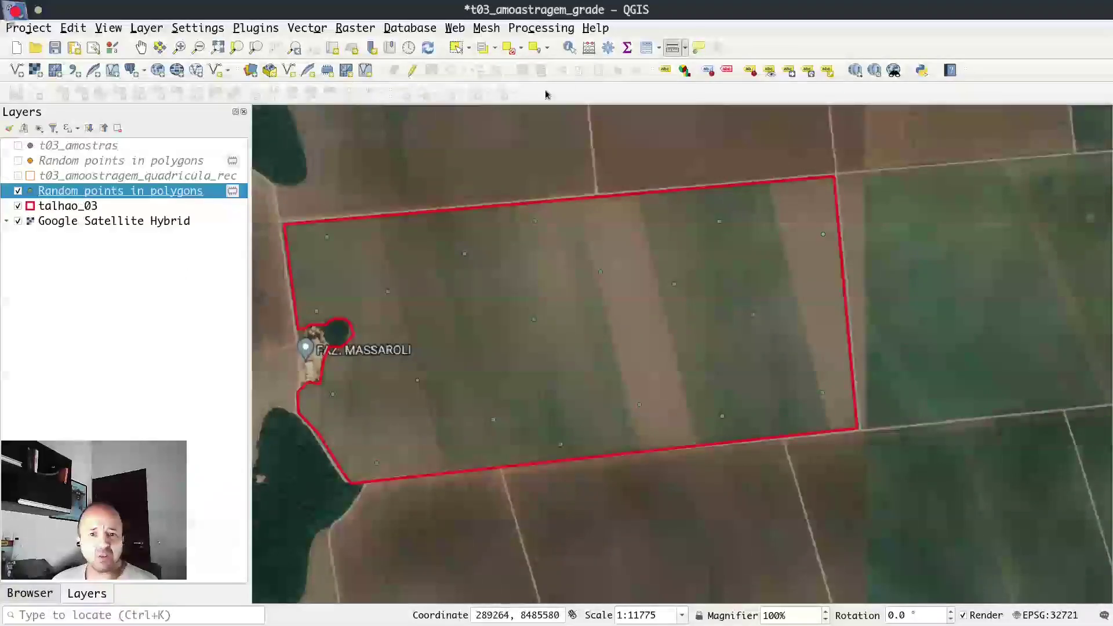
- Examine the new random points layer's attribute table to check how many points were generated
click(646, 49)
scroll(504, 504, down, 4)
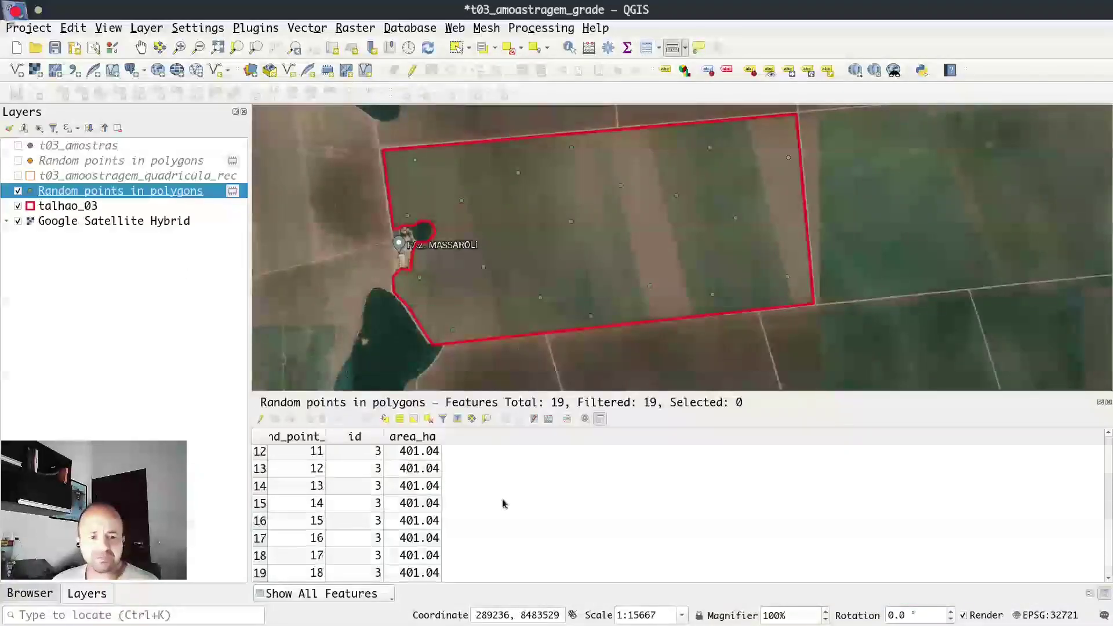
scroll(354, 546, up, 4)
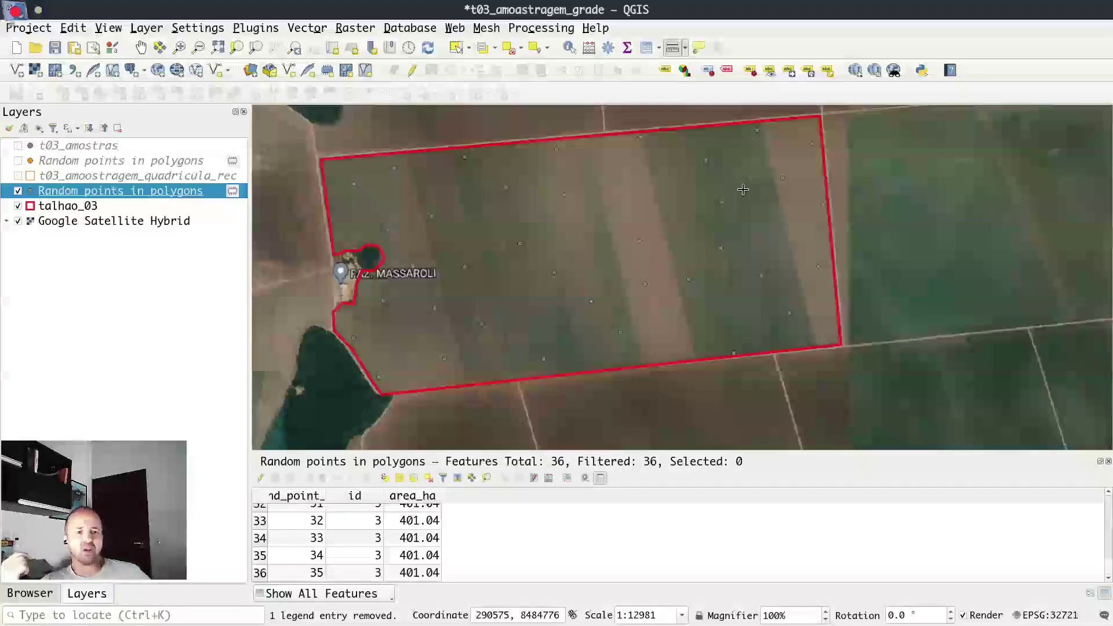
- Make t03_amostras the active layer and show it on the map together with the talhao_03 boundary
click(96, 165)
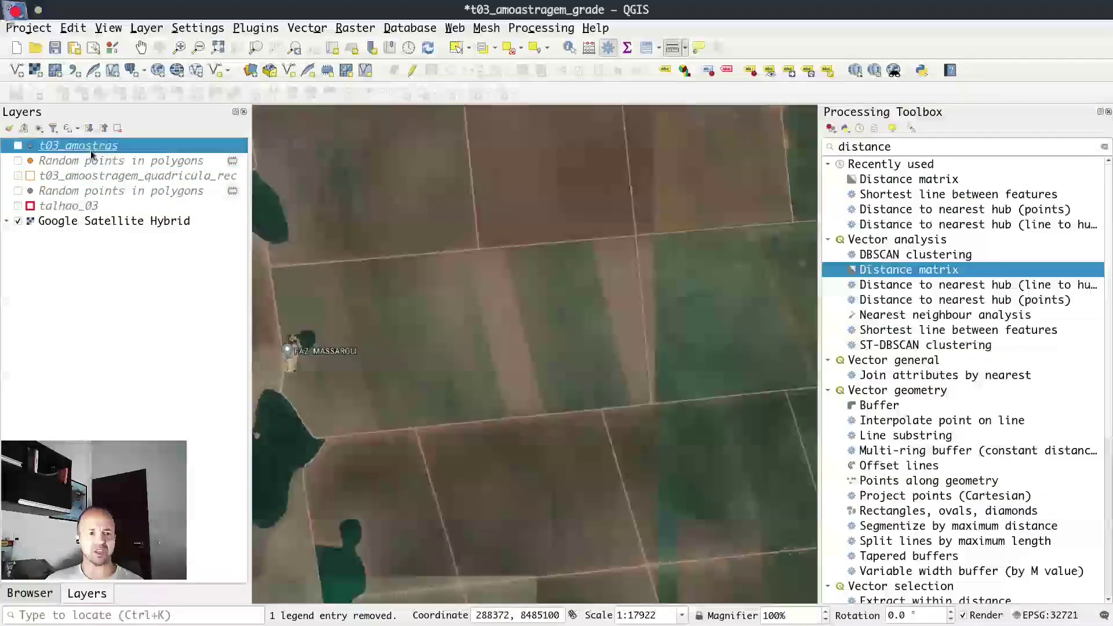
click(18, 146)
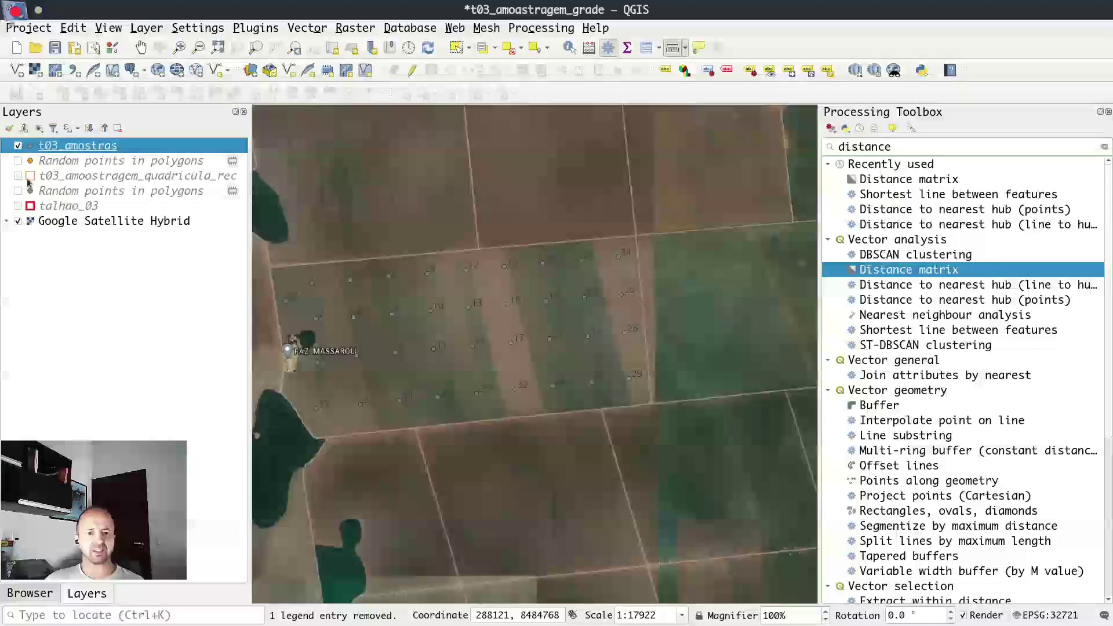
click(19, 206)
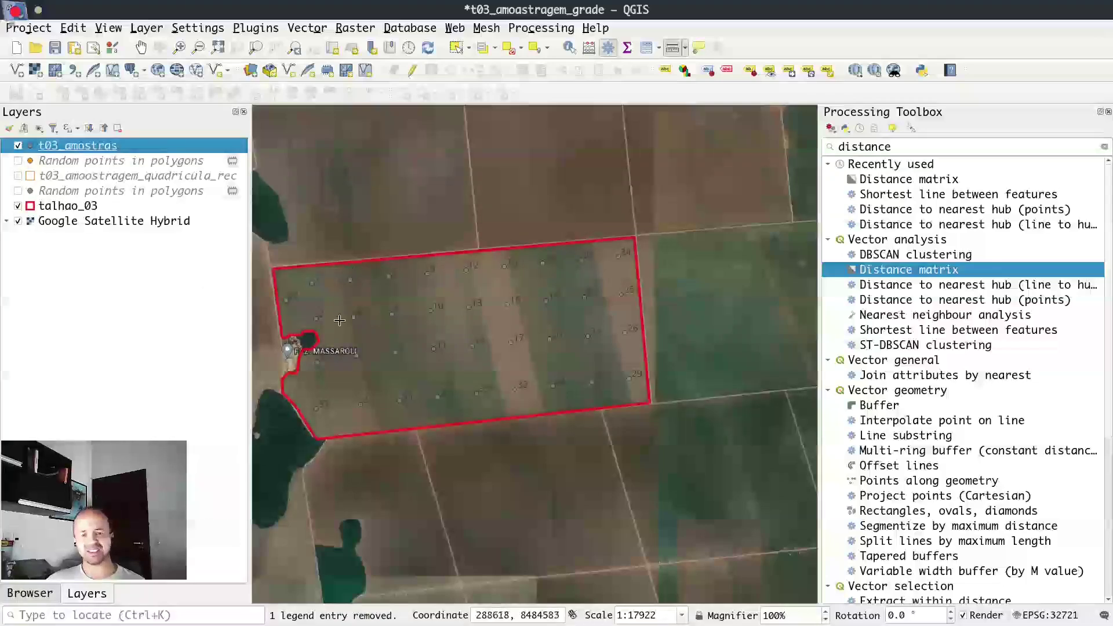
drag(410, 325, 452, 290)
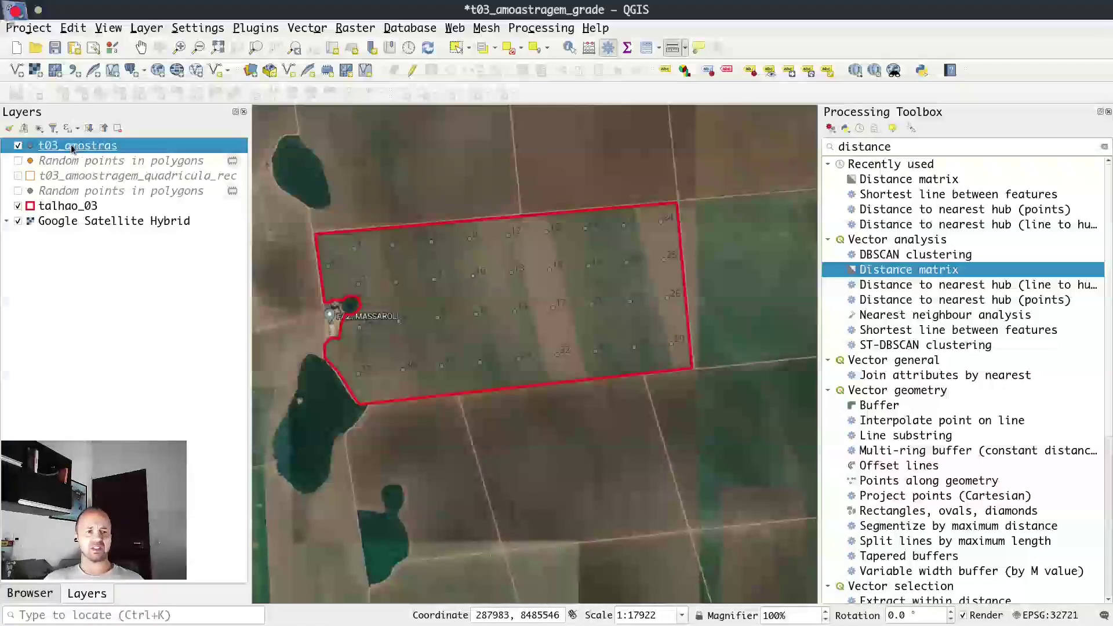
- Create a temporary linear distance matrix of t03_amostras against itself, using id as both the input and target unique ID field
click(304, 29)
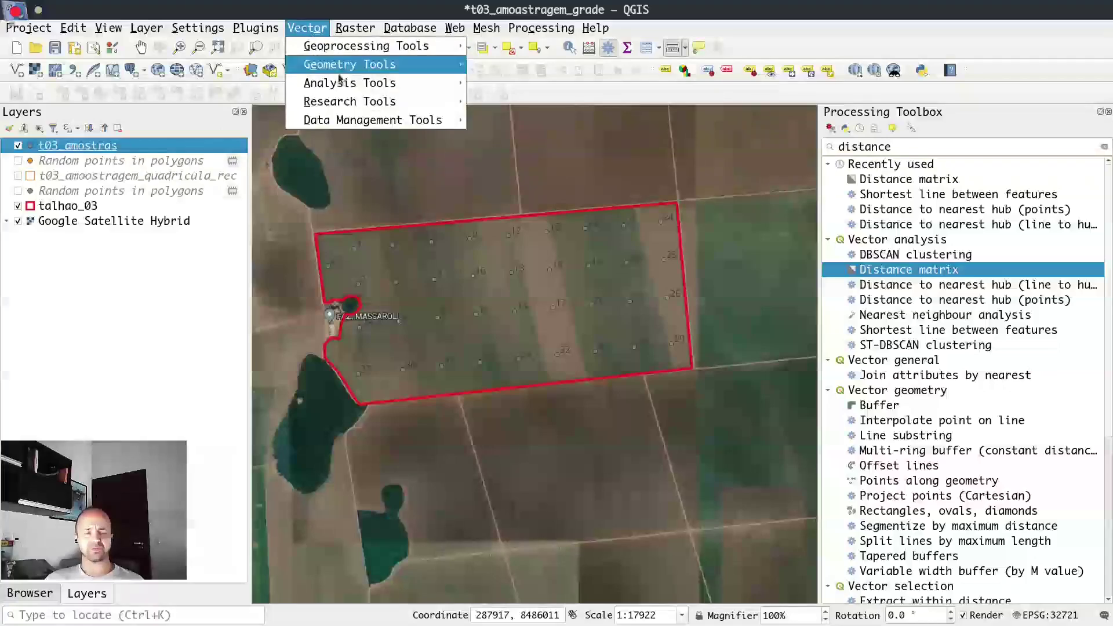
mouse_move(344, 100)
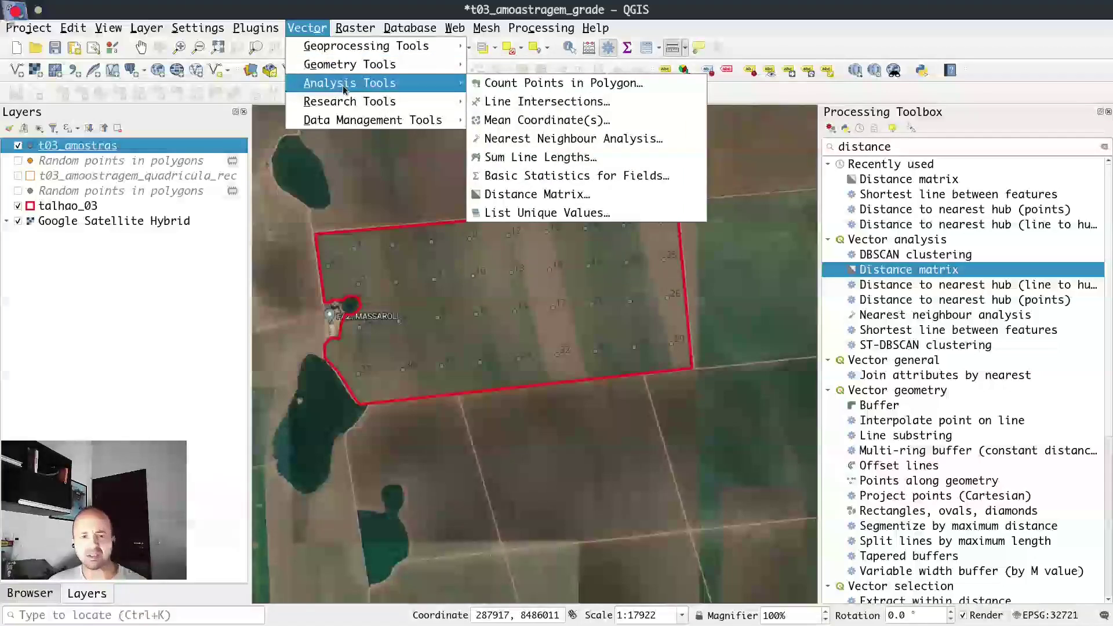
click(603, 198)
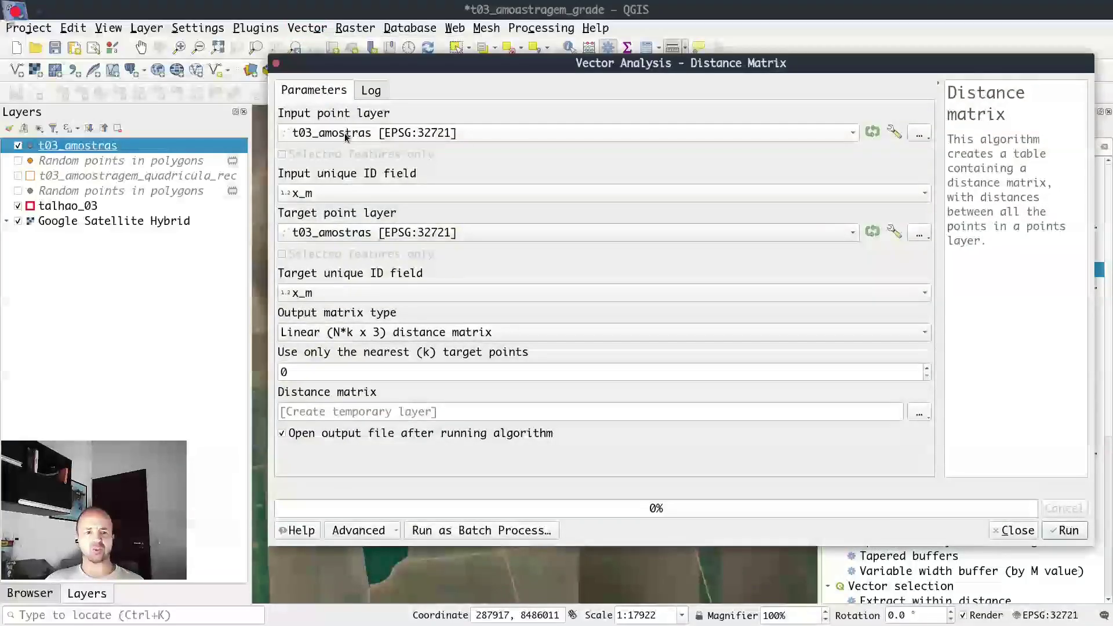
click(326, 196)
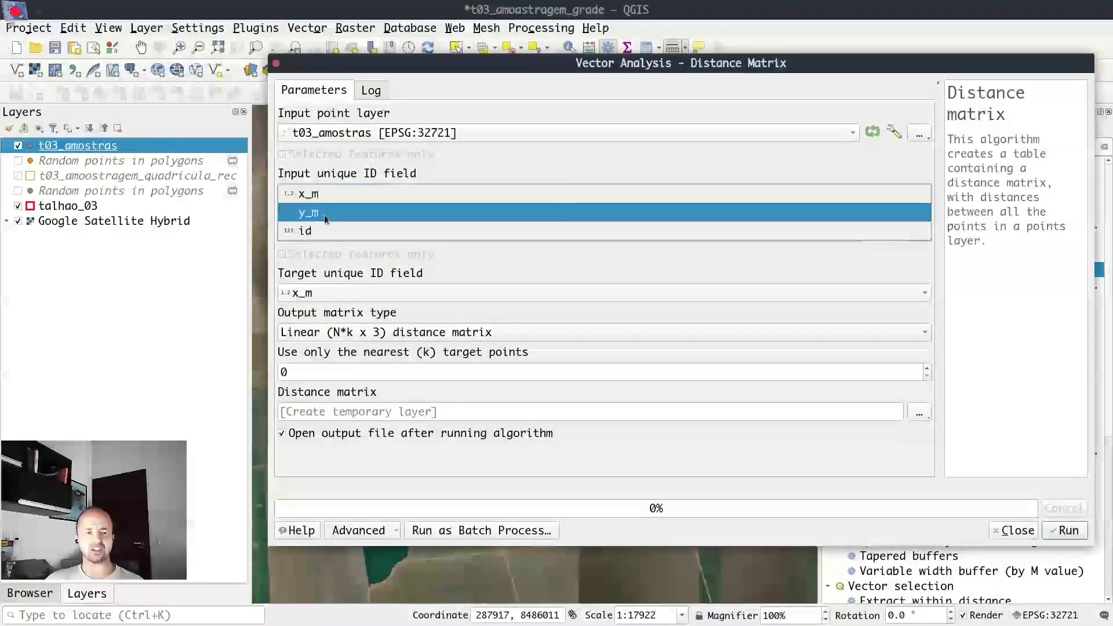
click(321, 232)
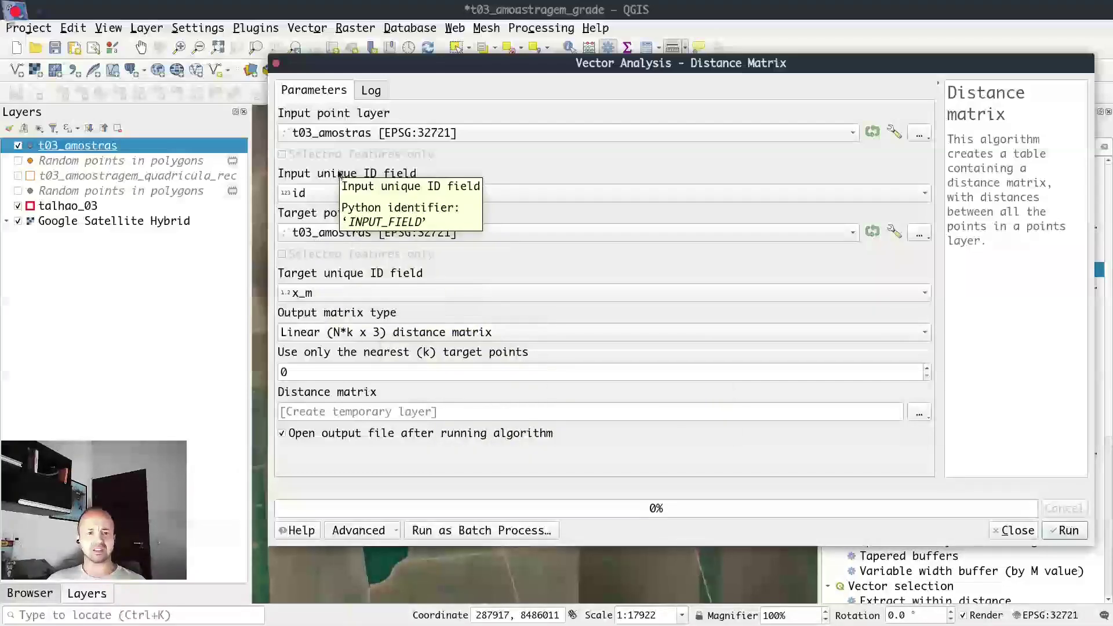
click(313, 293)
click(323, 332)
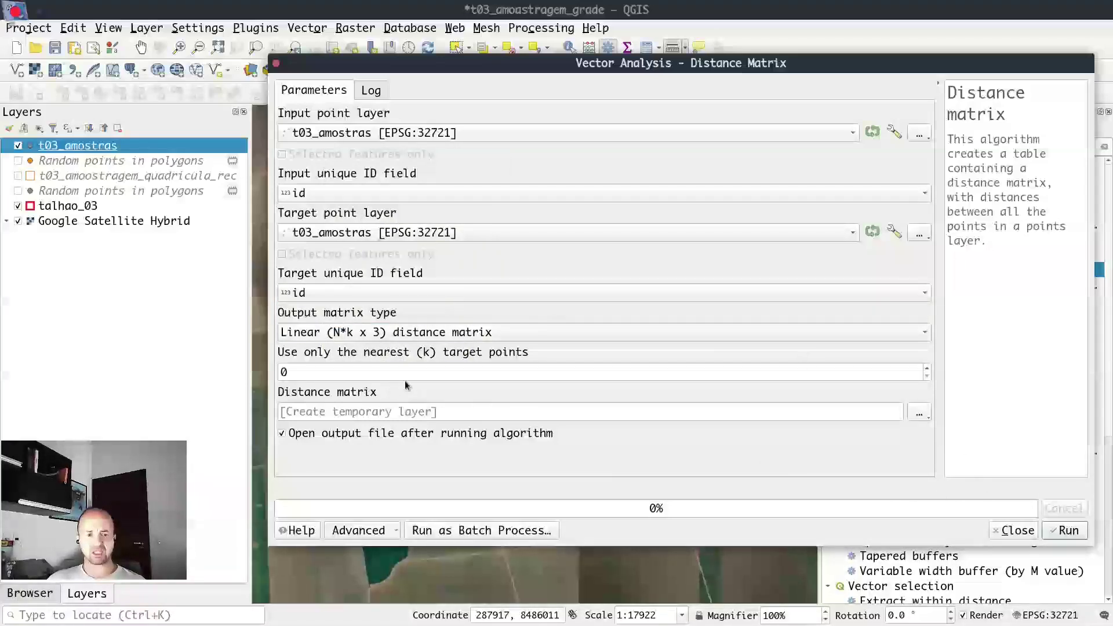
click(1069, 532)
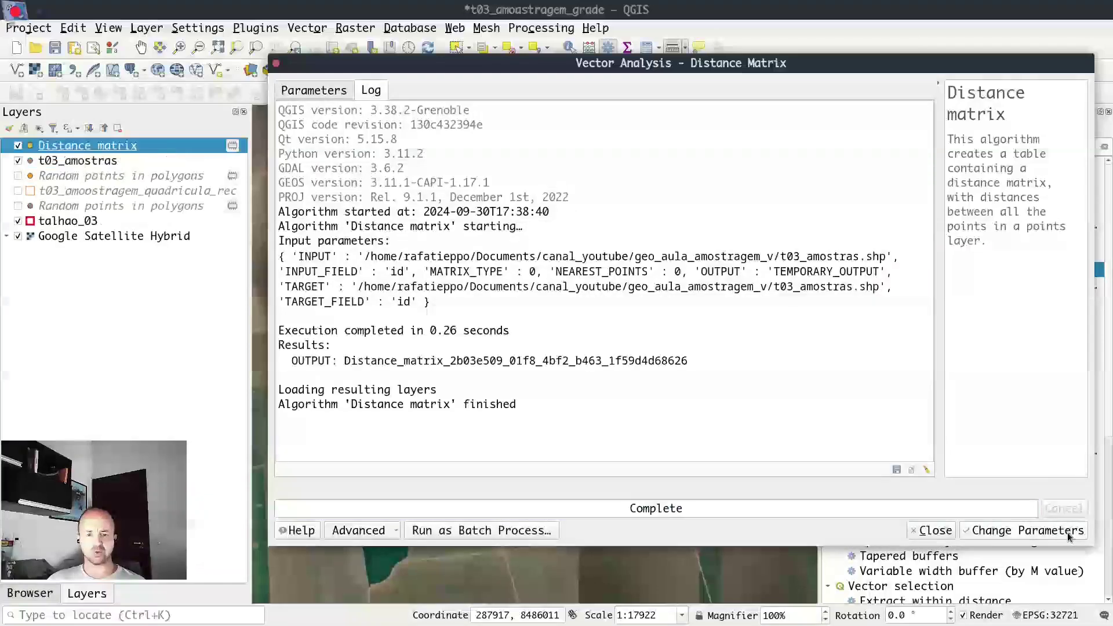
click(932, 532)
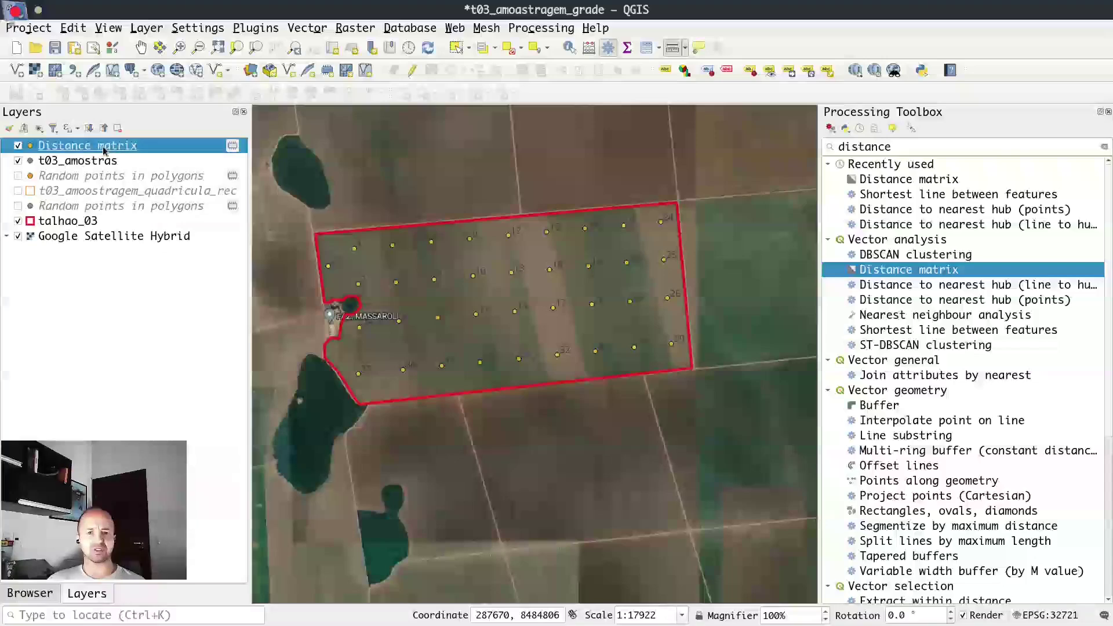
- Examine the Distance matrix layer's attribute table to check the distances between each pair of sample points
click(646, 47)
scroll(441, 458, down, 3)
scroll(441, 461, down, 13)
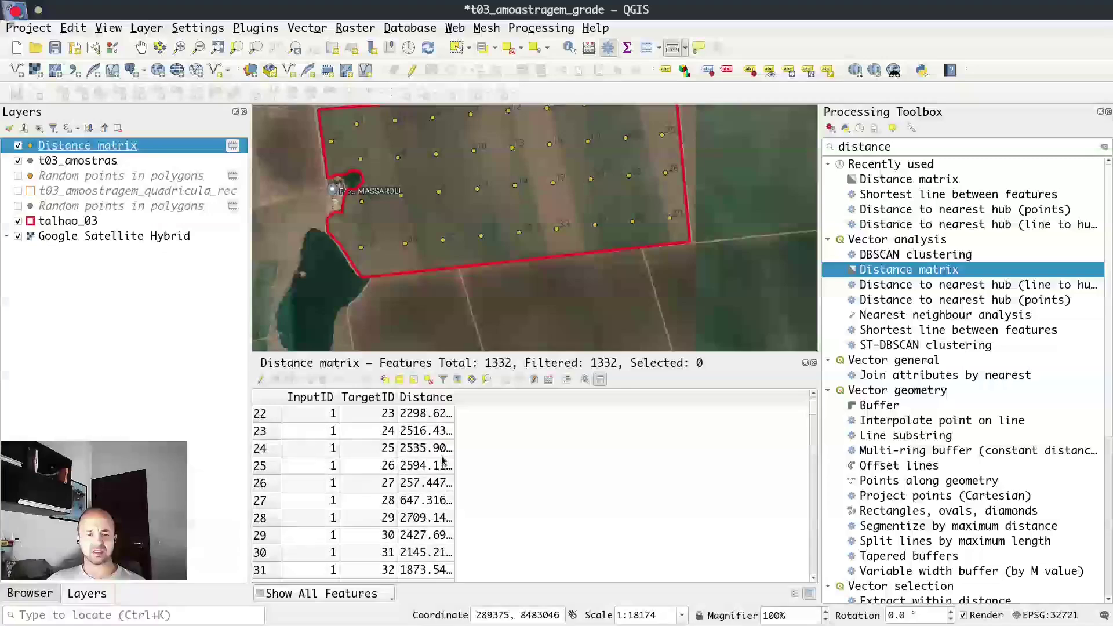
scroll(442, 461, down, 8)
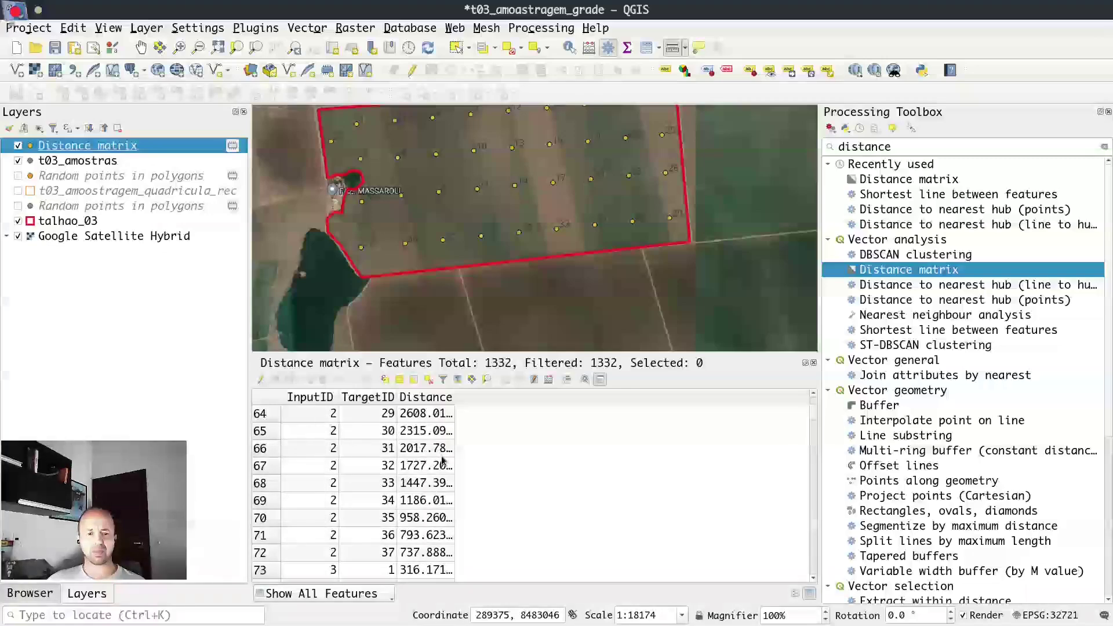
scroll(426, 499, down, 3)
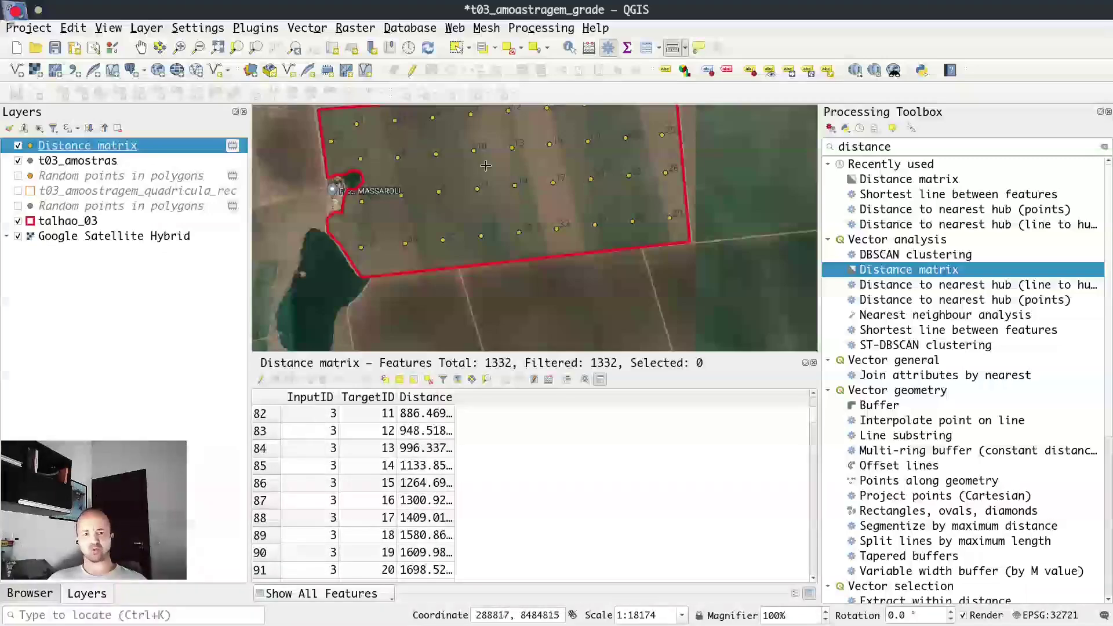
scroll(426, 503, down, 17)
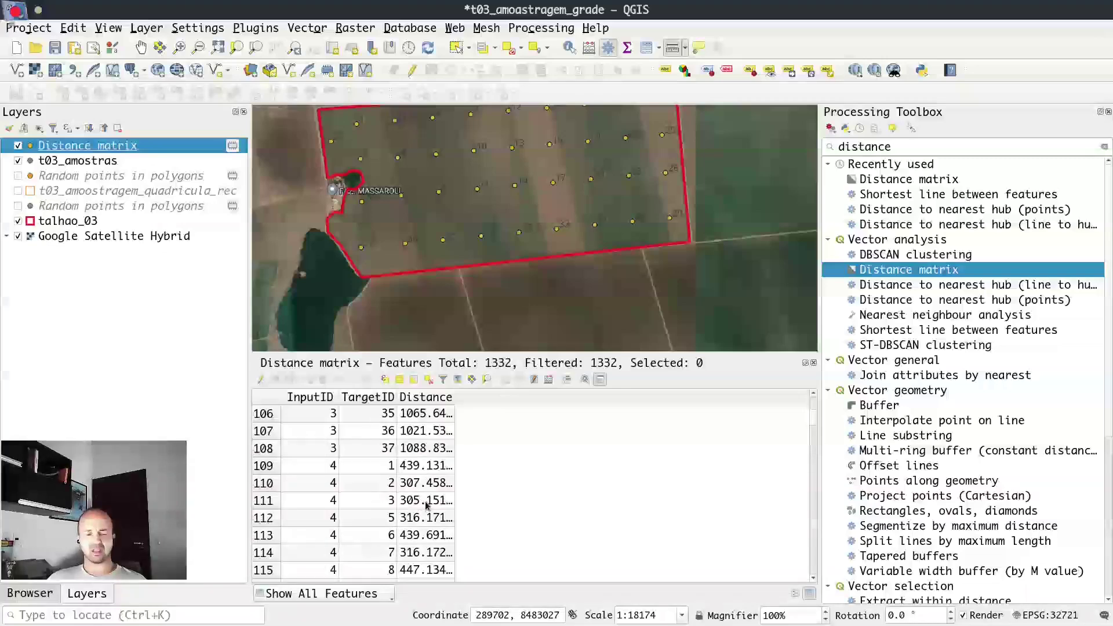
scroll(426, 505, down, 13)
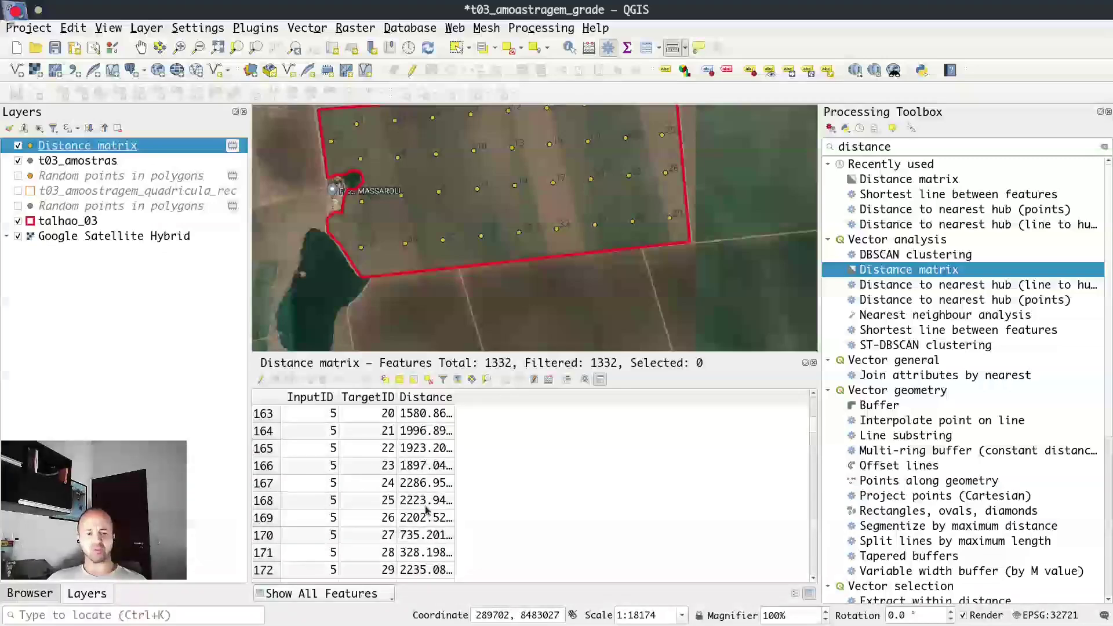
scroll(415, 511, up, 11)
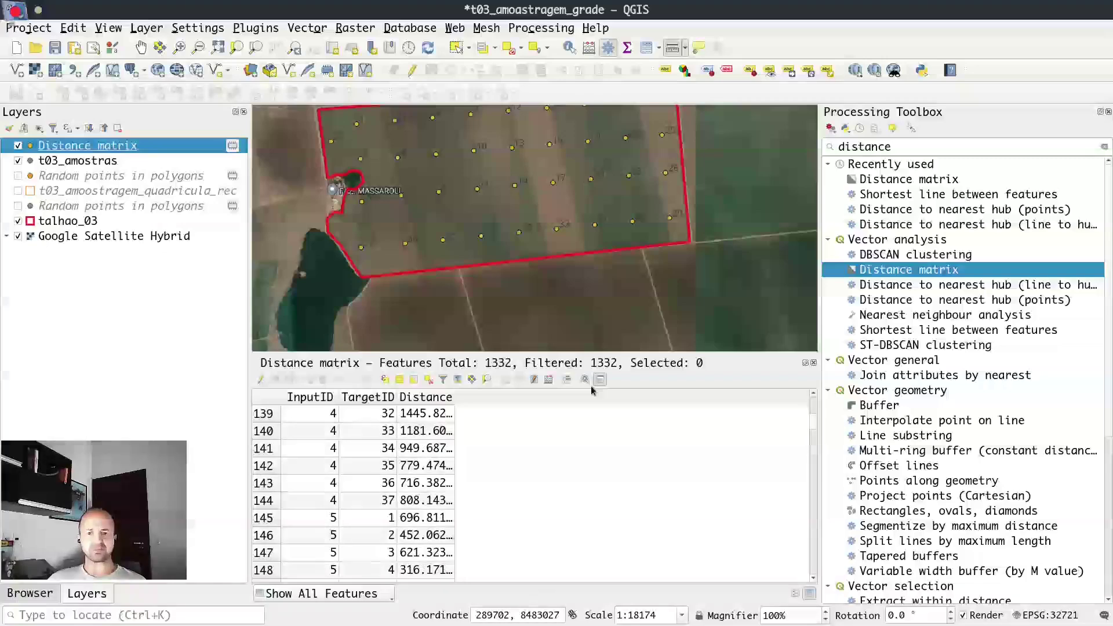
- Show statistics for the Distance field of the Distance matrix layer, check the mean and minimum, and close the attribute table
click(1107, 116)
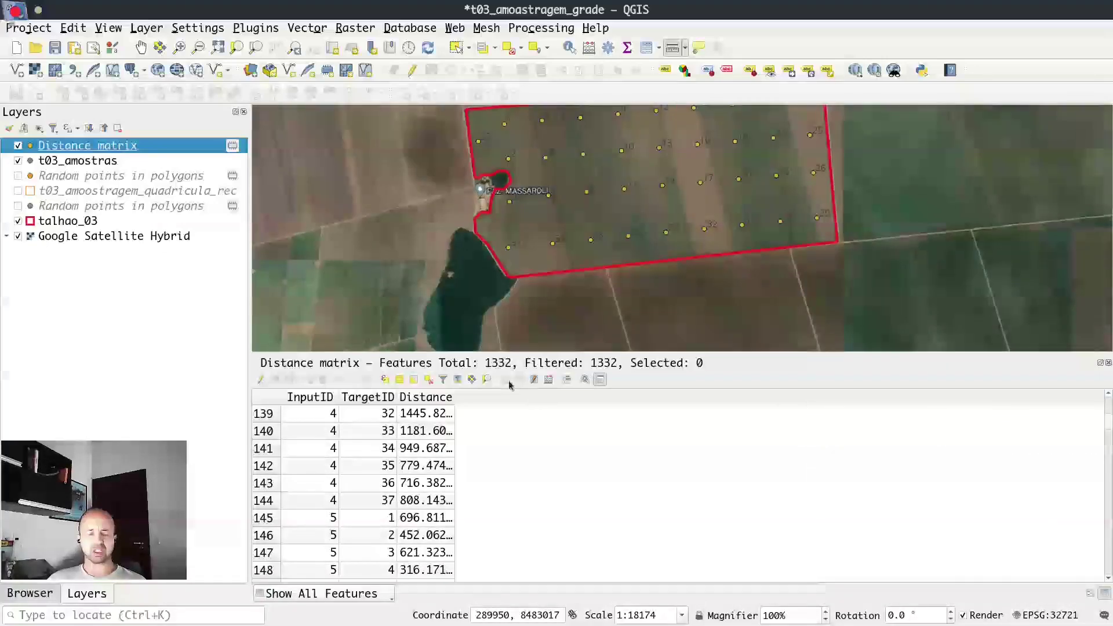
click(632, 50)
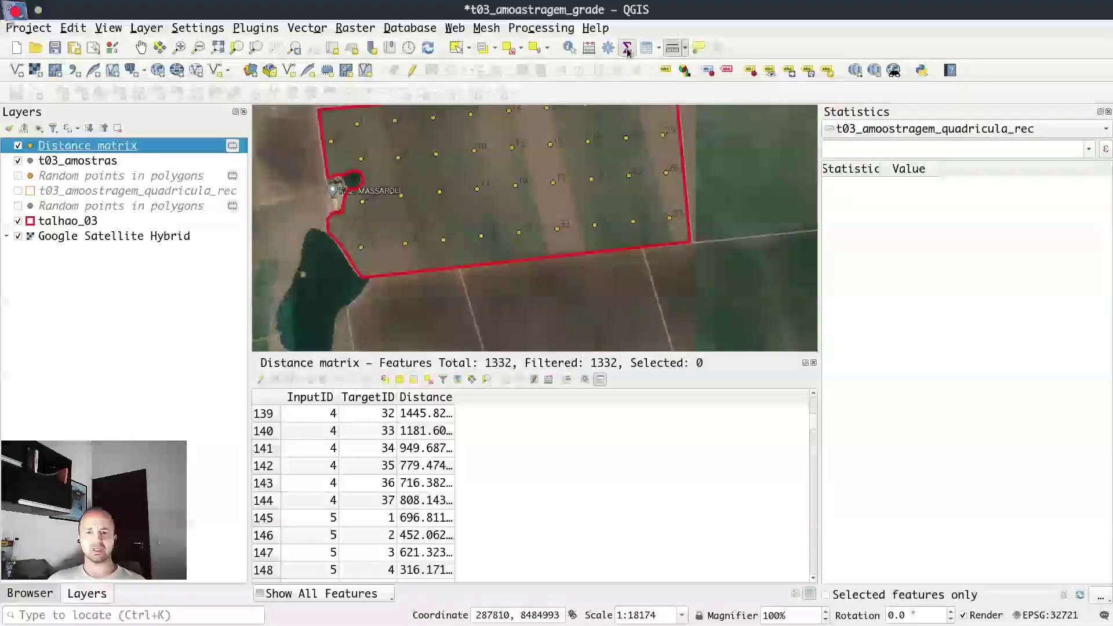
click(1042, 133)
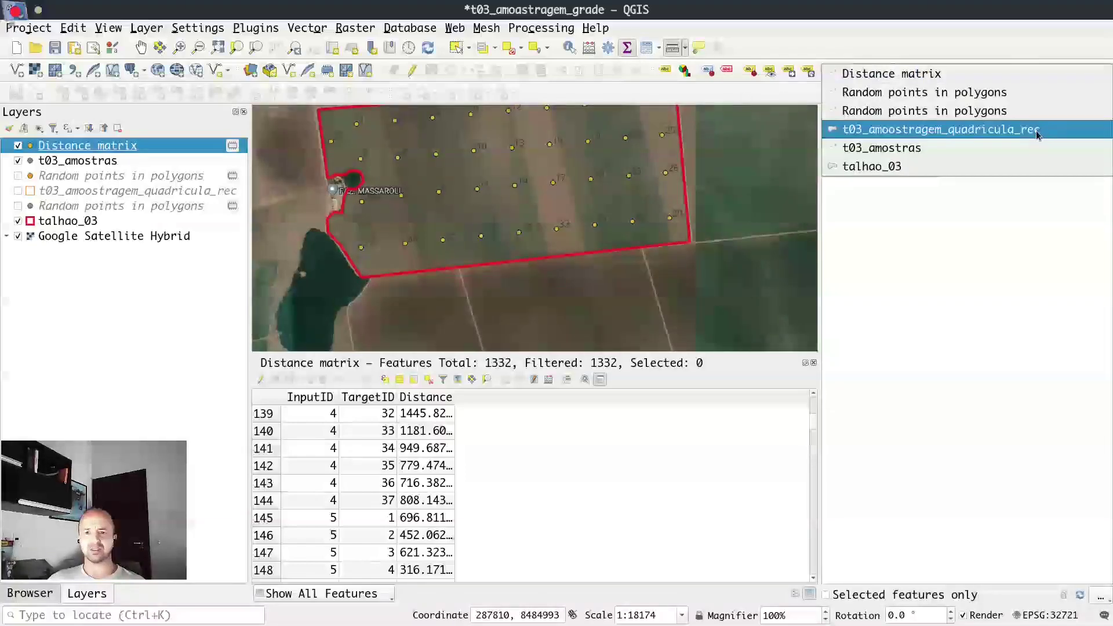
click(975, 74)
click(1090, 149)
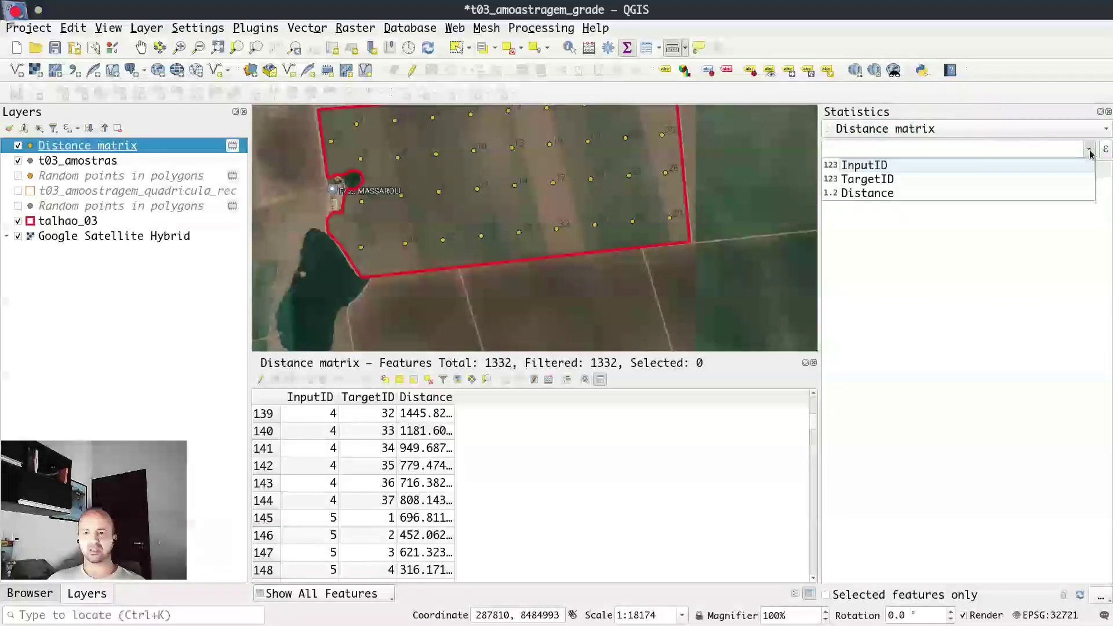
click(1033, 193)
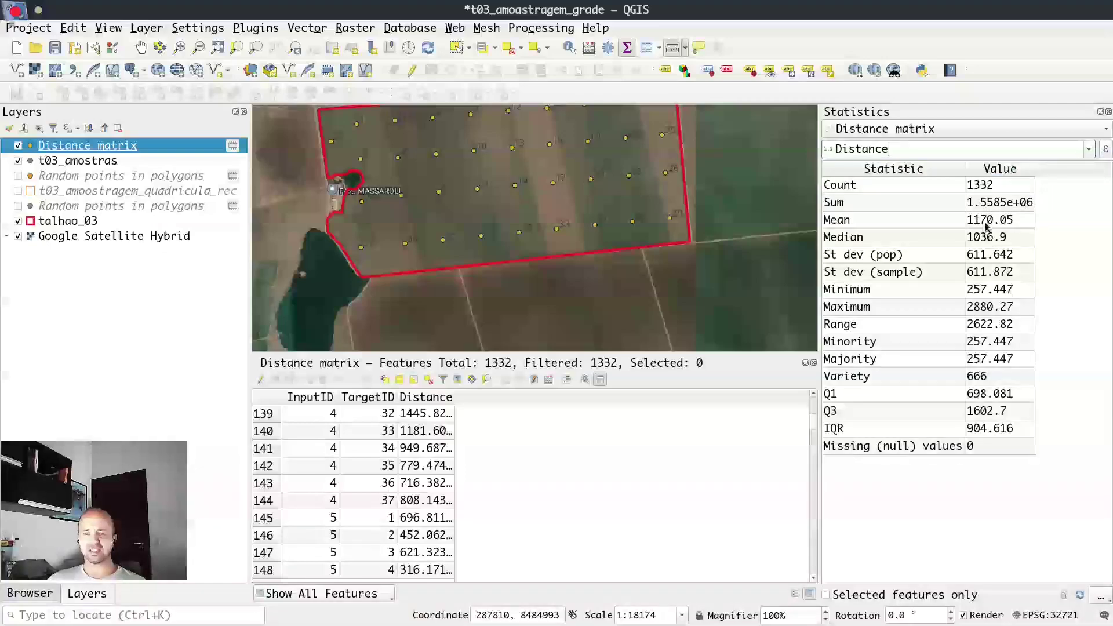
click(1016, 224)
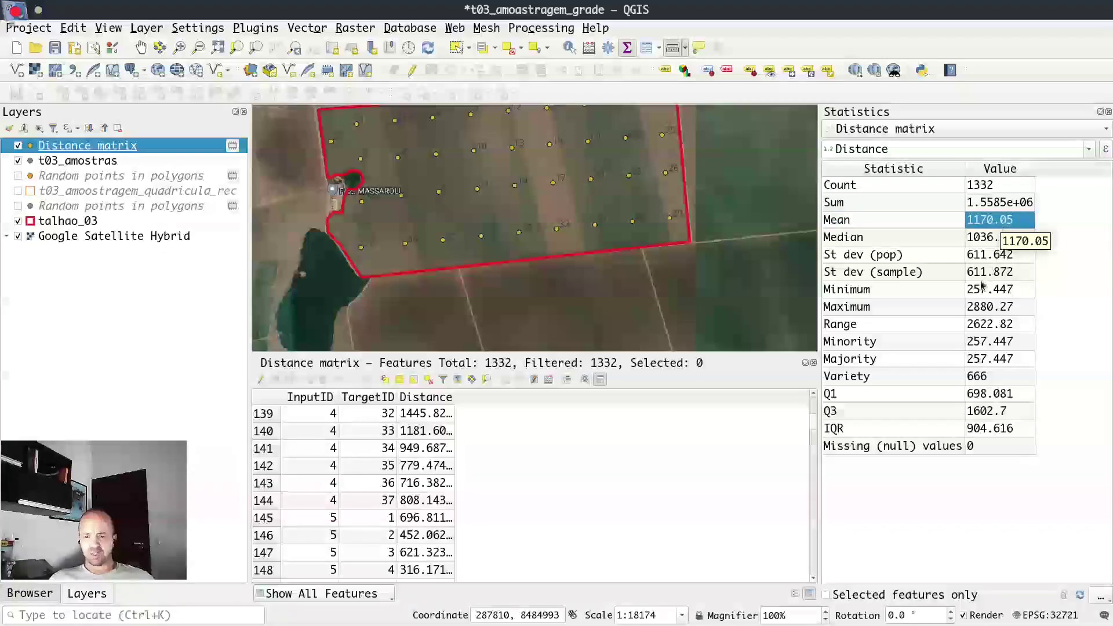
click(984, 292)
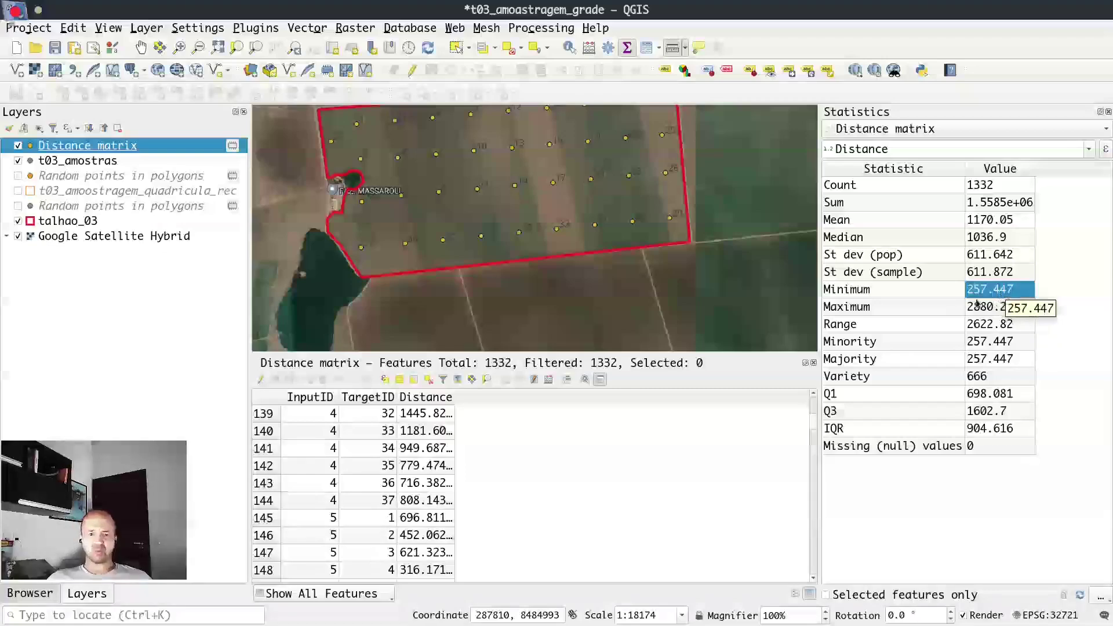
click(813, 364)
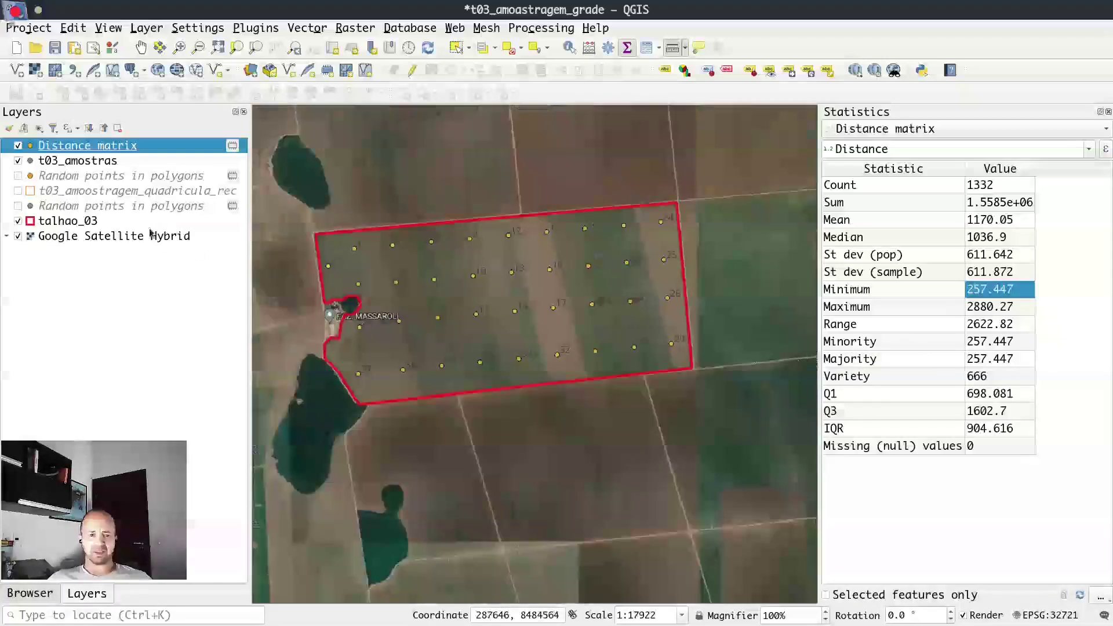
- Hide the Distance matrix and t03_amostras layers and make talhao_03 the active layer
click(18, 146)
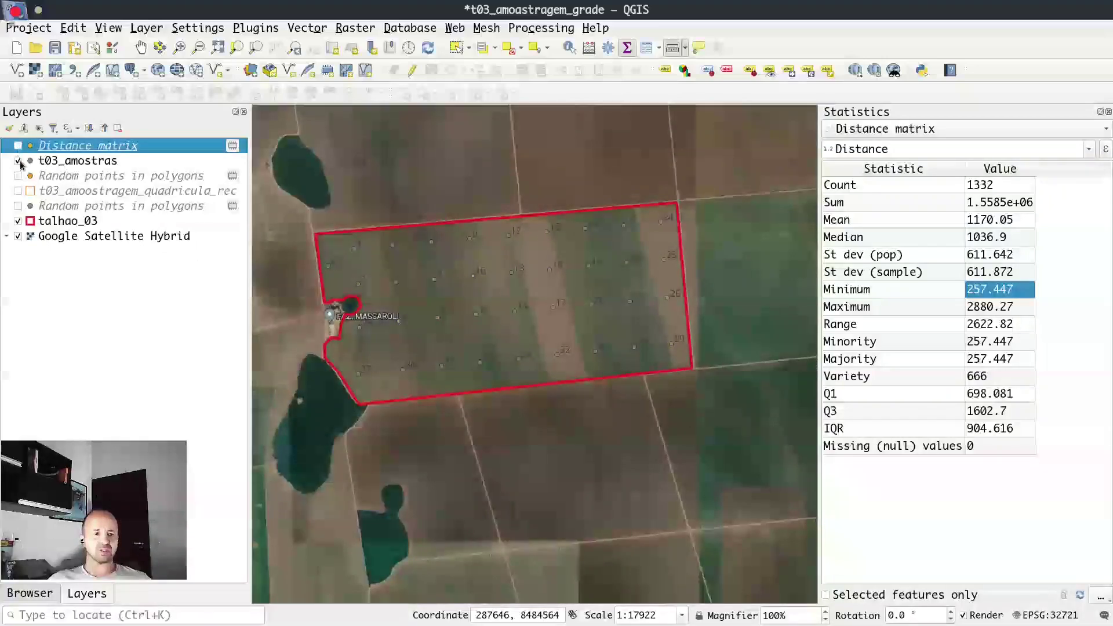
click(18, 161)
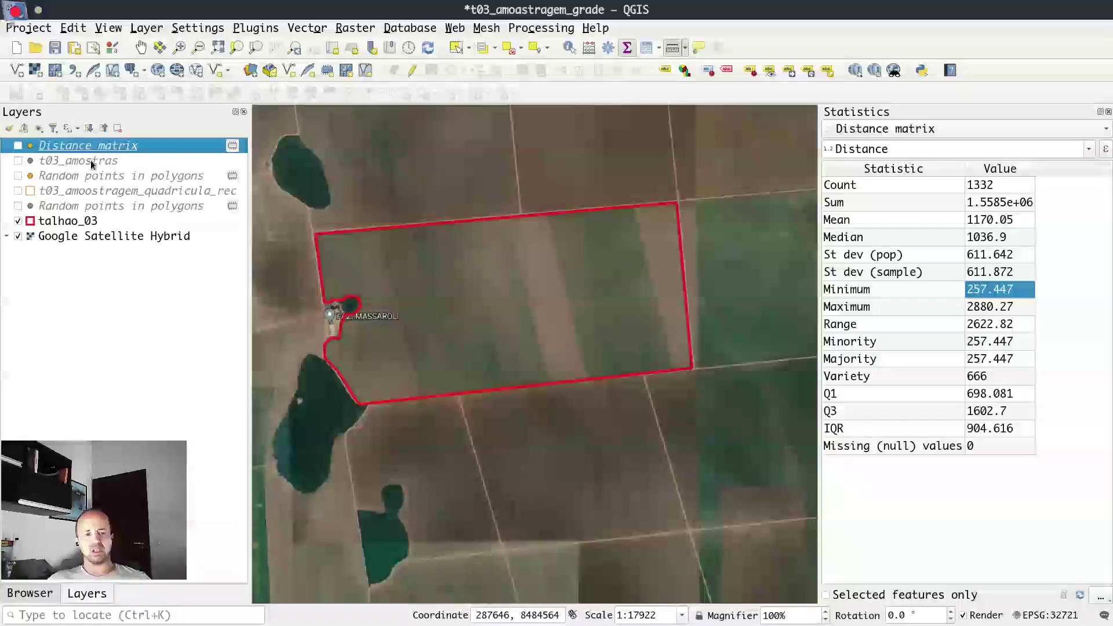
click(305, 29)
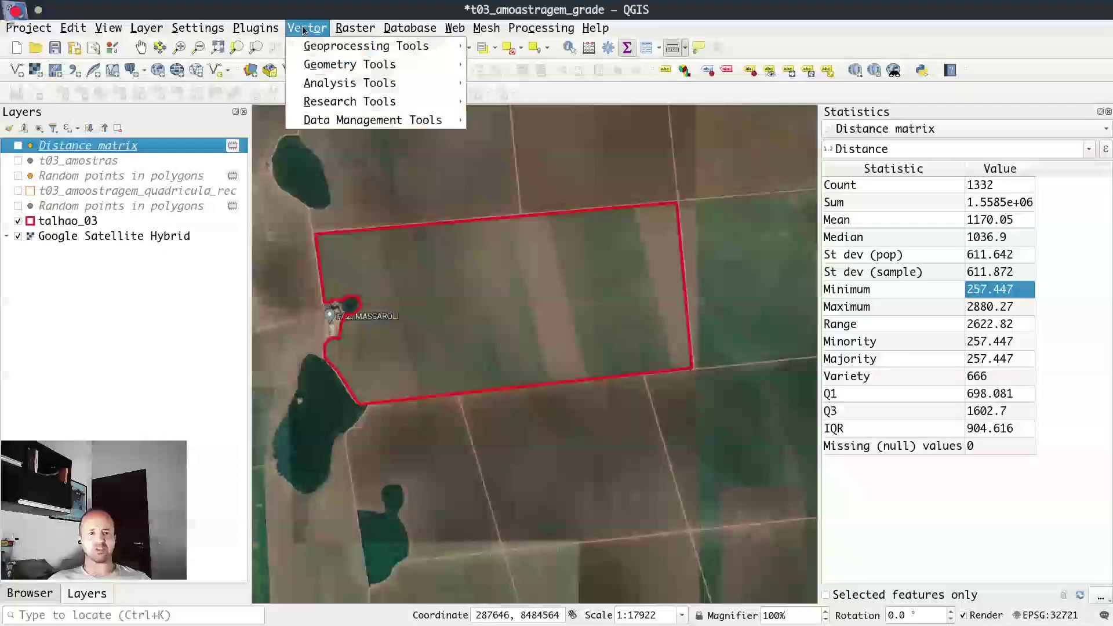
click(87, 222)
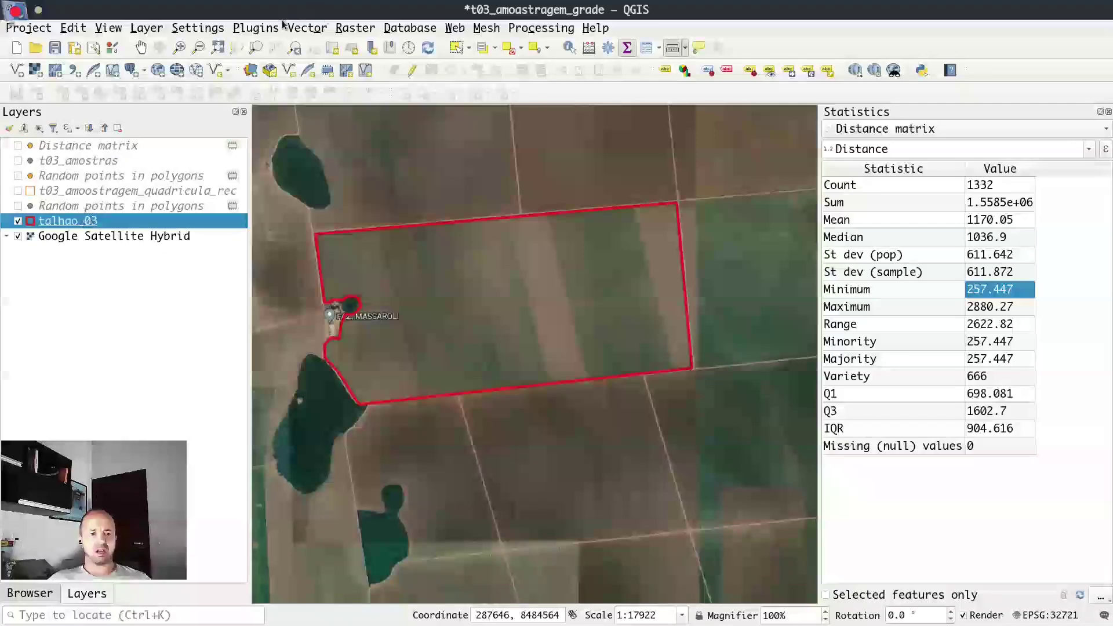
click(307, 29)
mouse_move(367, 102)
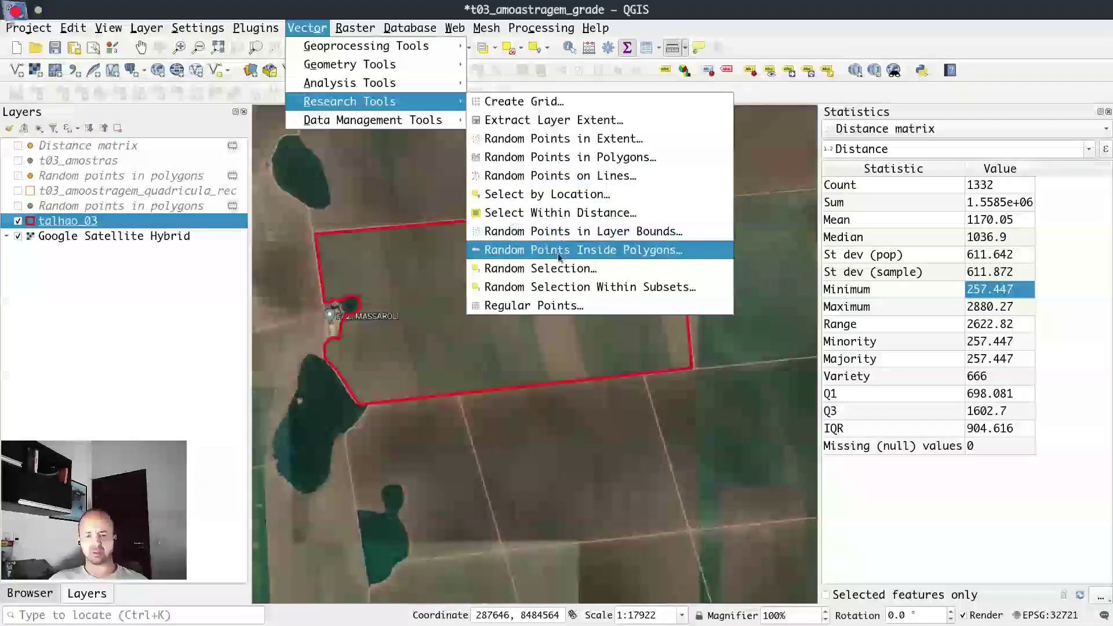
click(623, 254)
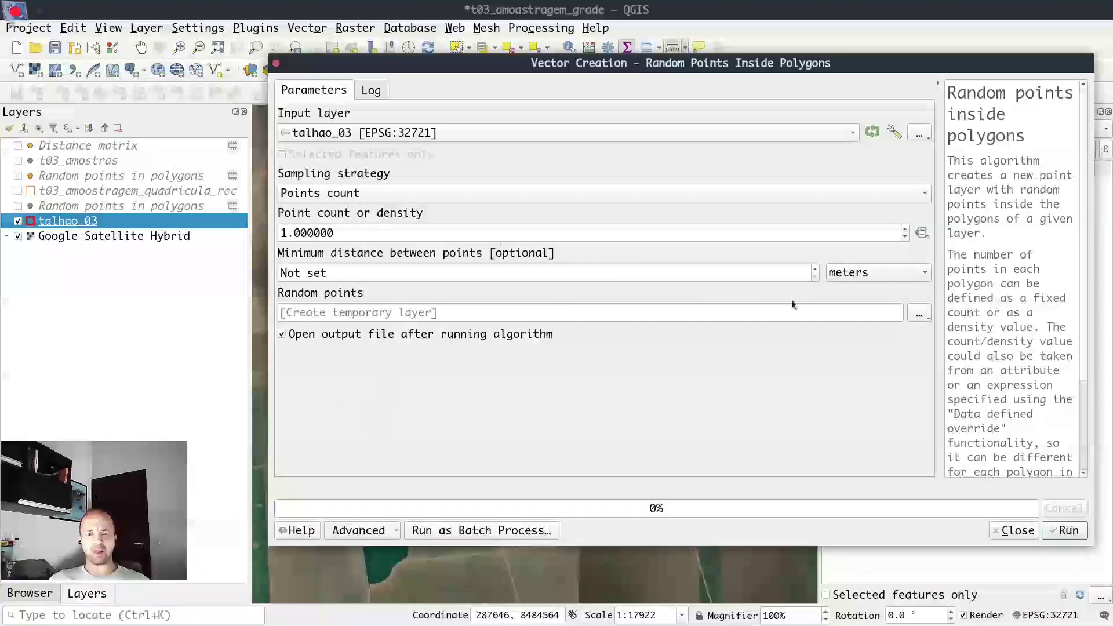
click(277, 64)
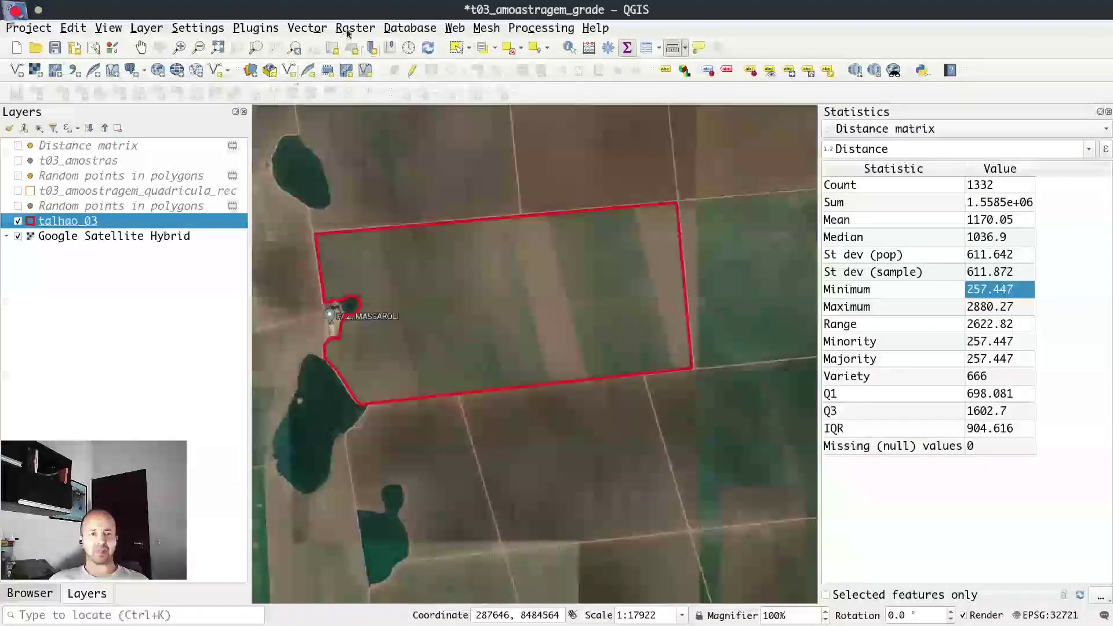
- Set up Random Points in Polygons for talhao_03 with 37 points per feature and a minimum distance of 257 meters
click(298, 33)
mouse_move(326, 81)
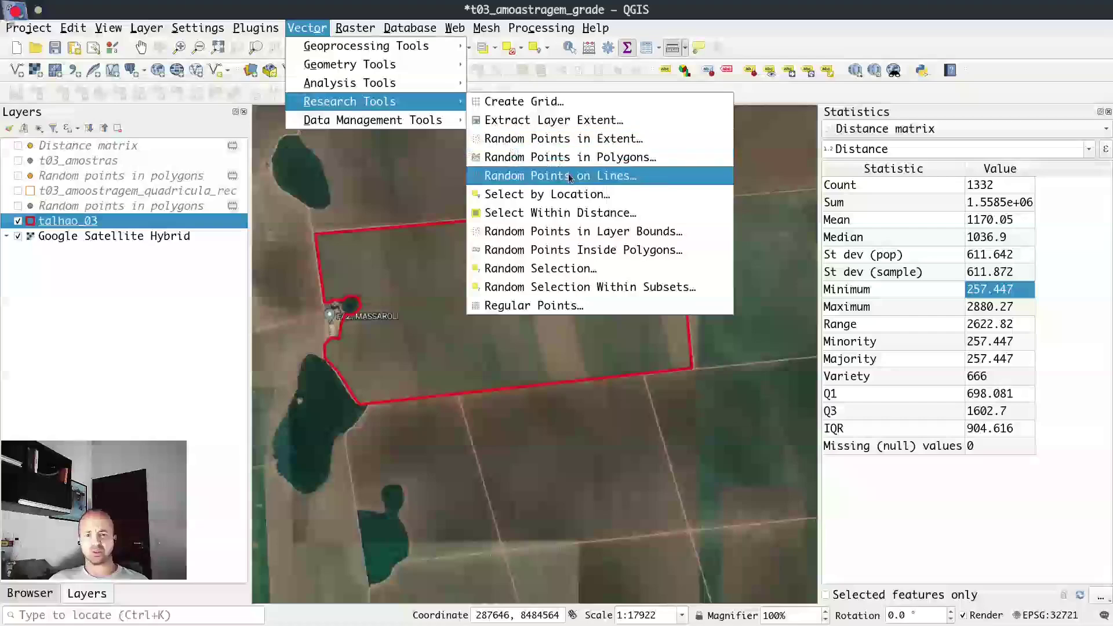
click(570, 158)
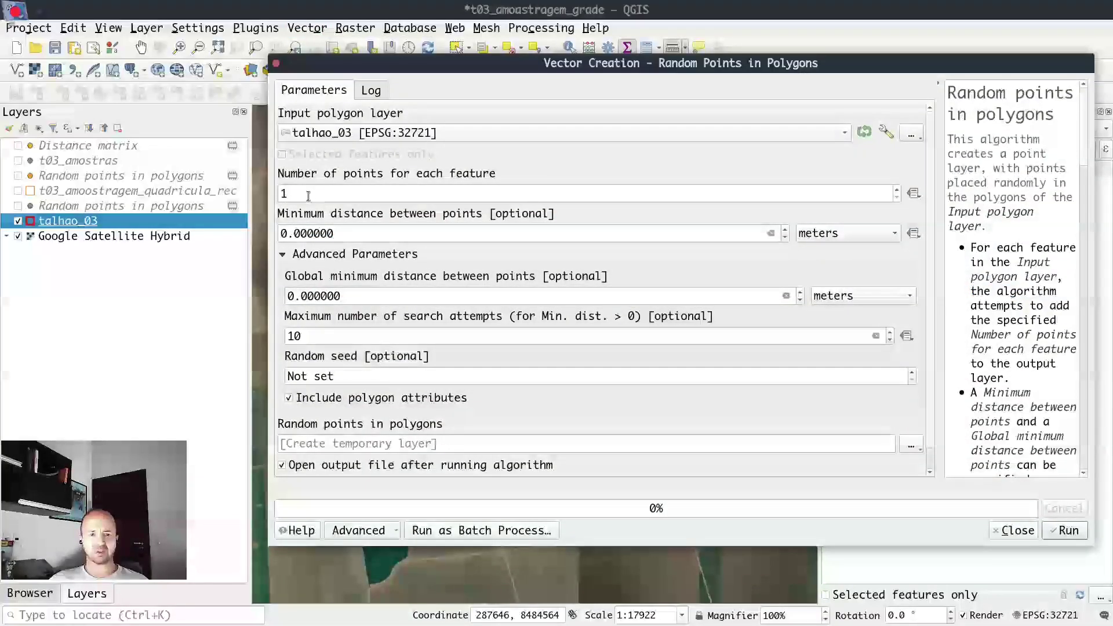
drag(316, 191, 237, 192)
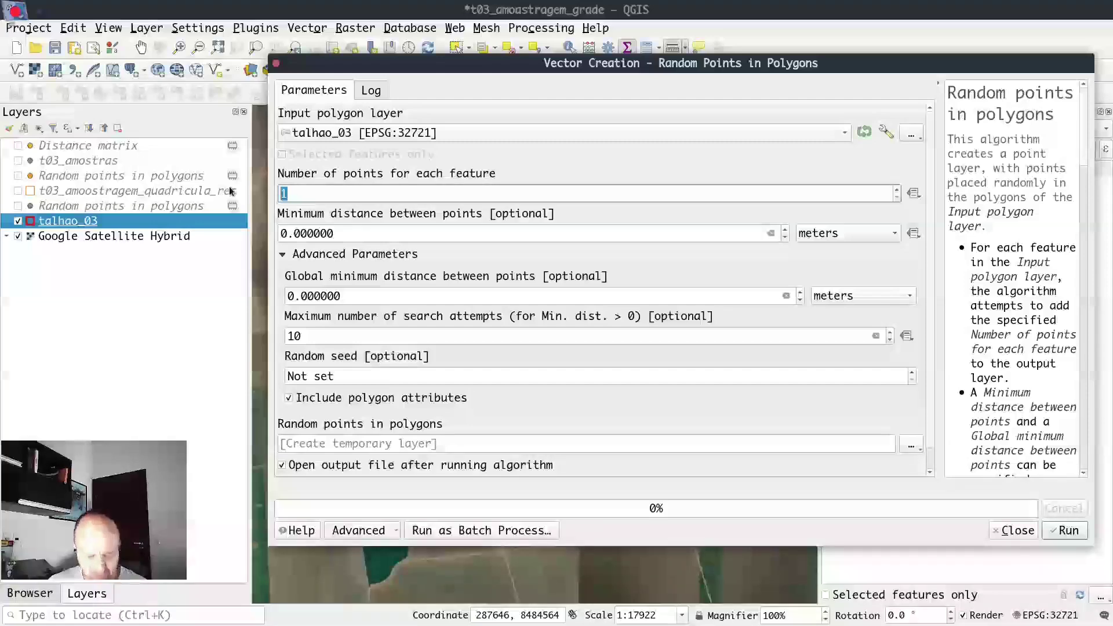
text(37)
click(353, 235)
drag(651, 62, 358, 85)
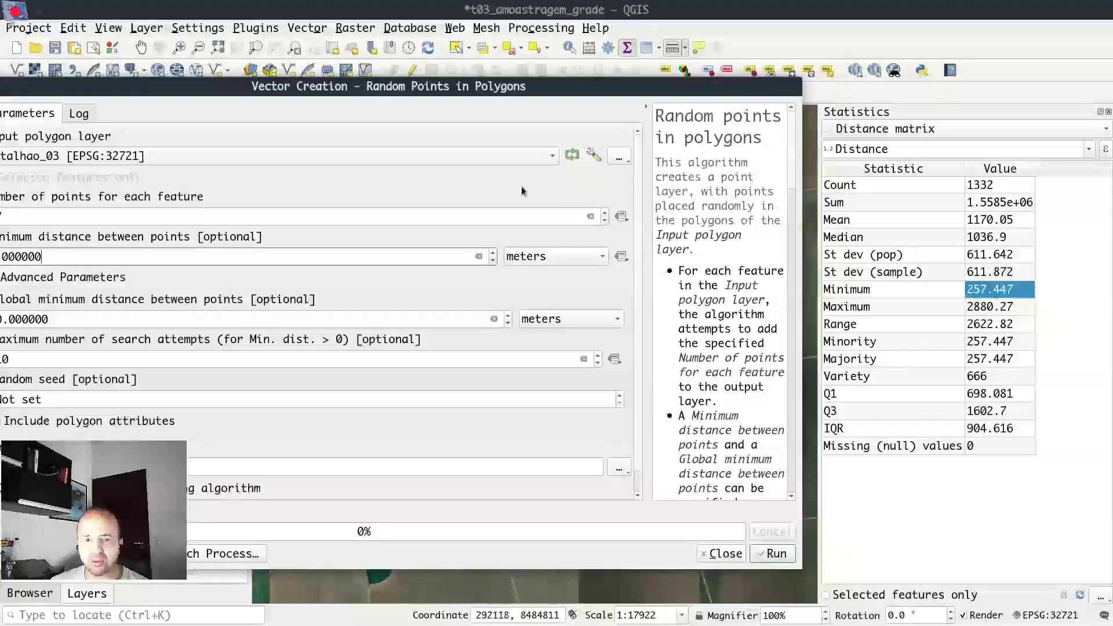
drag(471, 86, 591, 48)
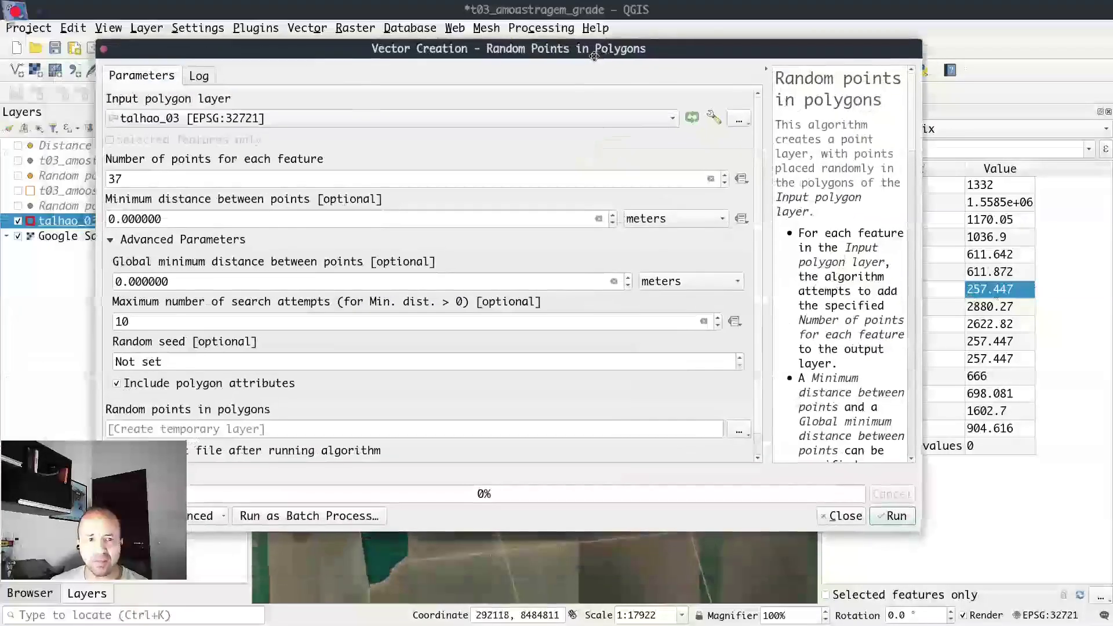
triple_click(174, 219)
text(2)
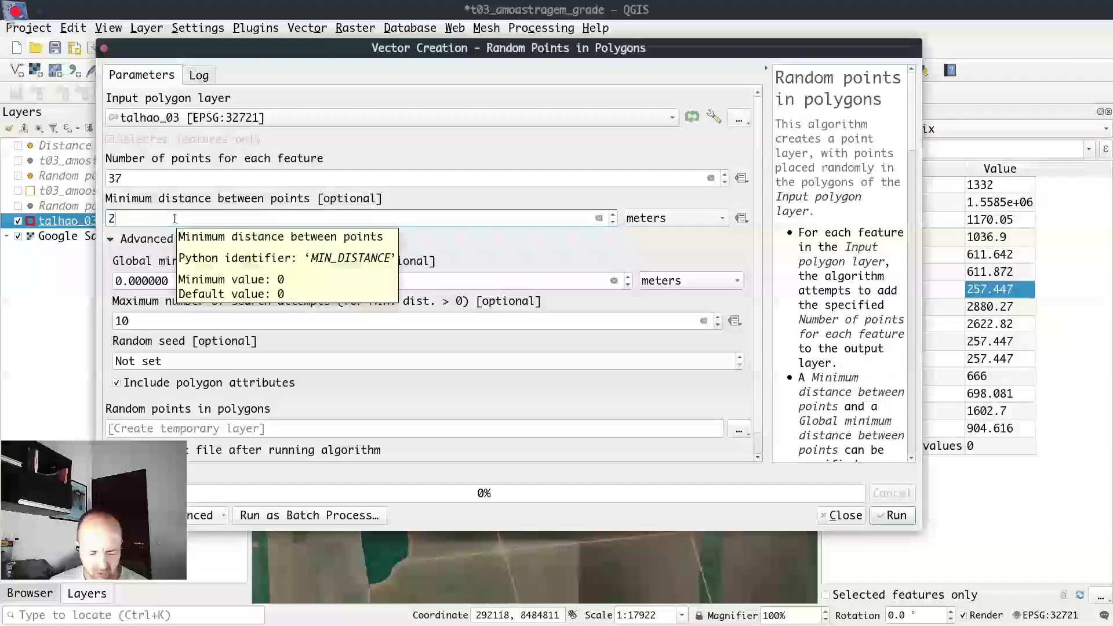
text(57)
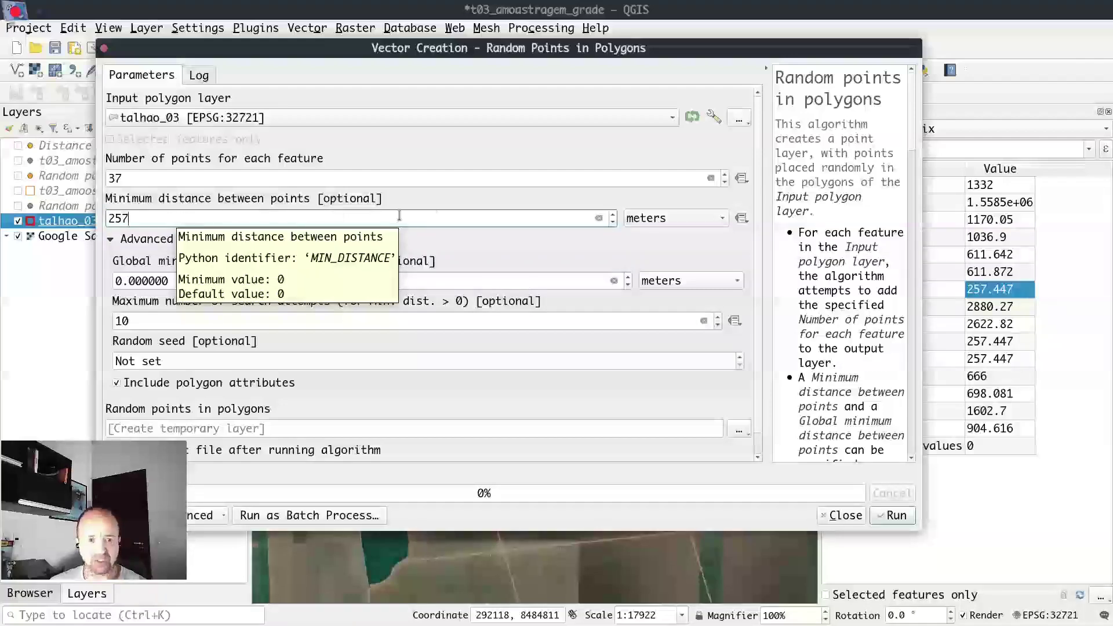
click(509, 197)
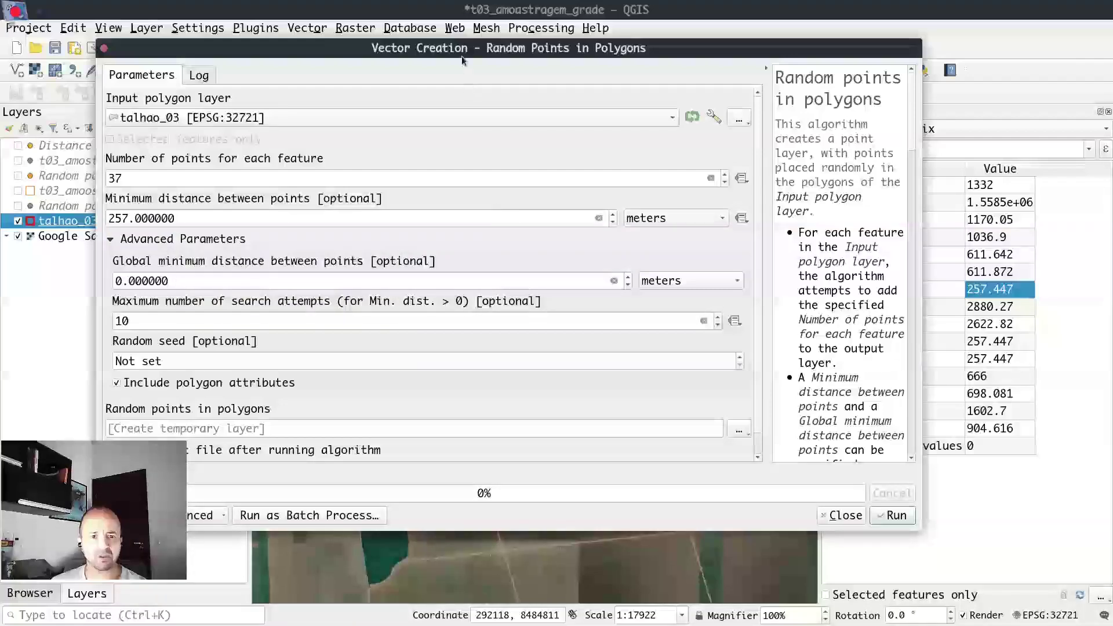
- Set the maximum number of search attempts to 20, generate the random points as a temporary layer, and close the tool
drag(461, 55, 525, 35)
double_click(186, 300)
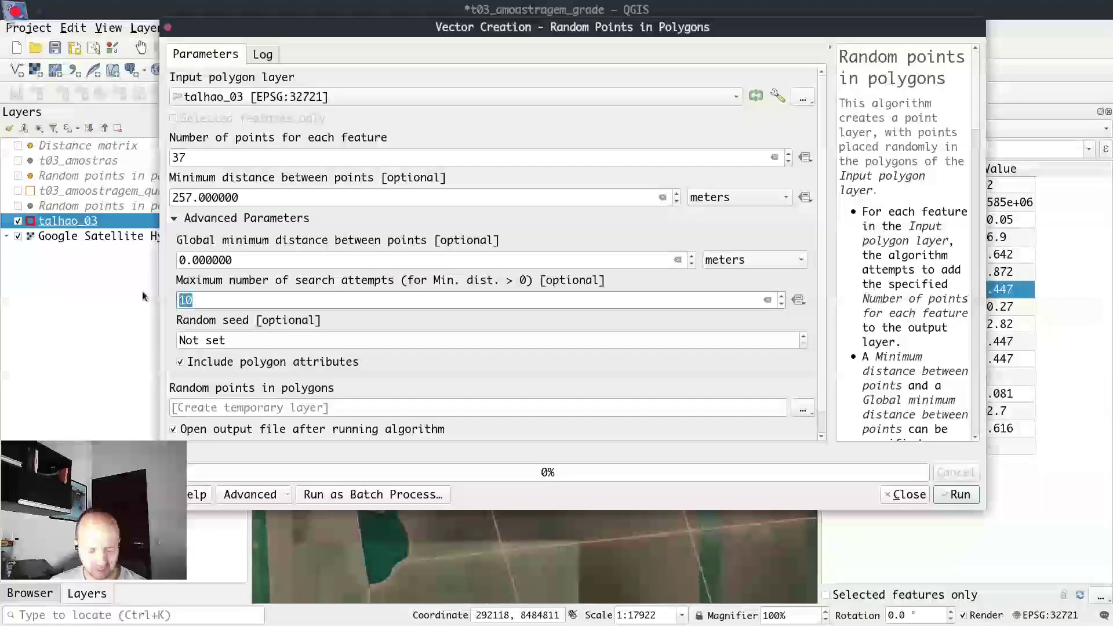
text(20)
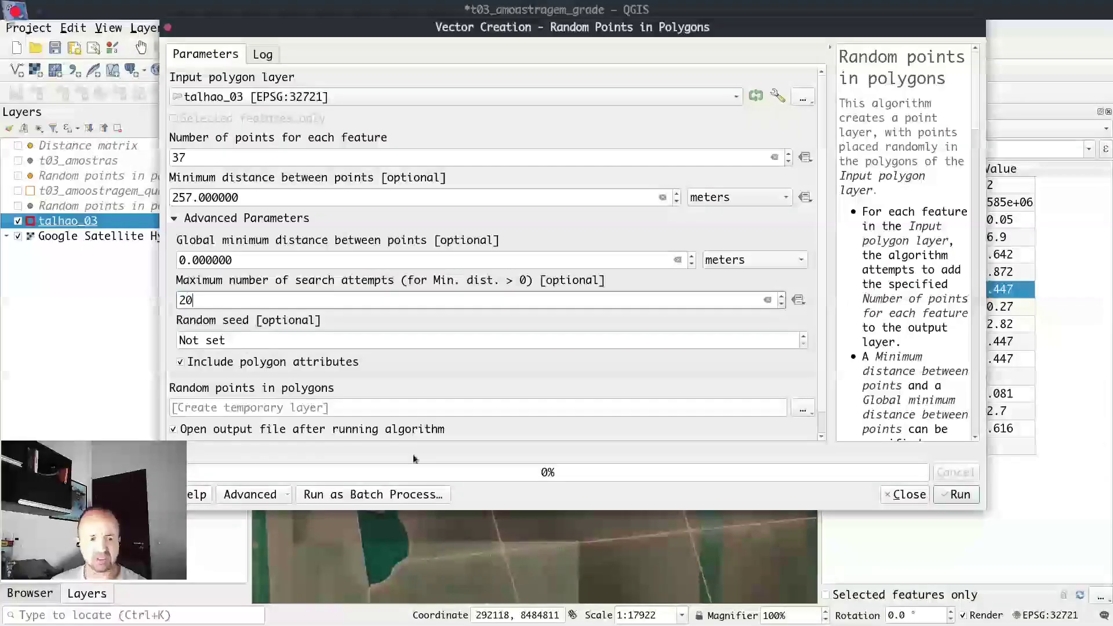
click(960, 496)
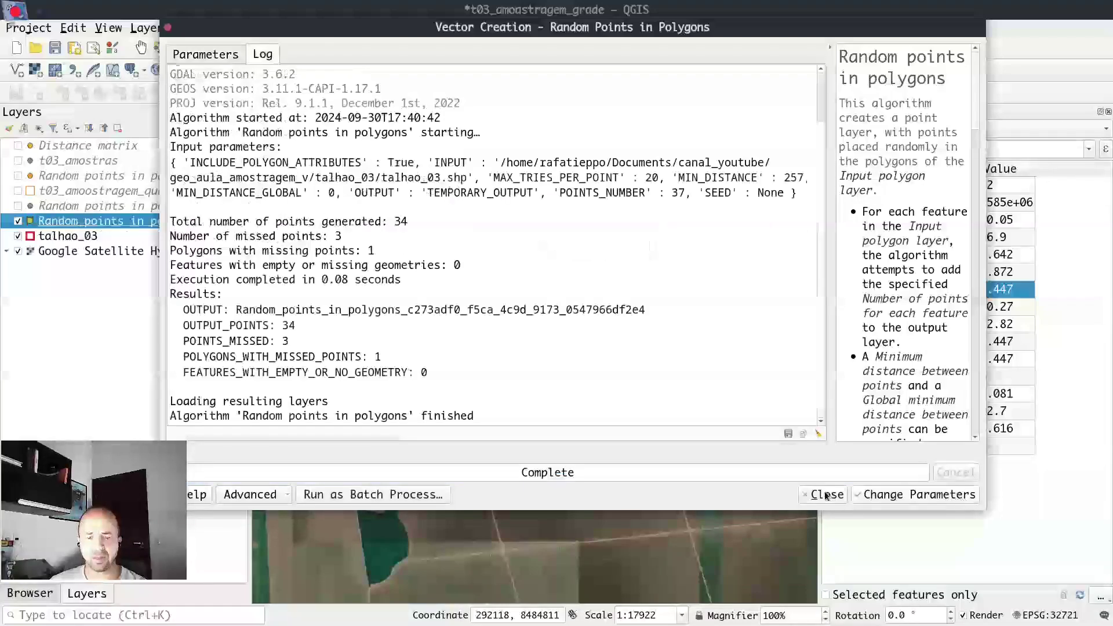
click(827, 495)
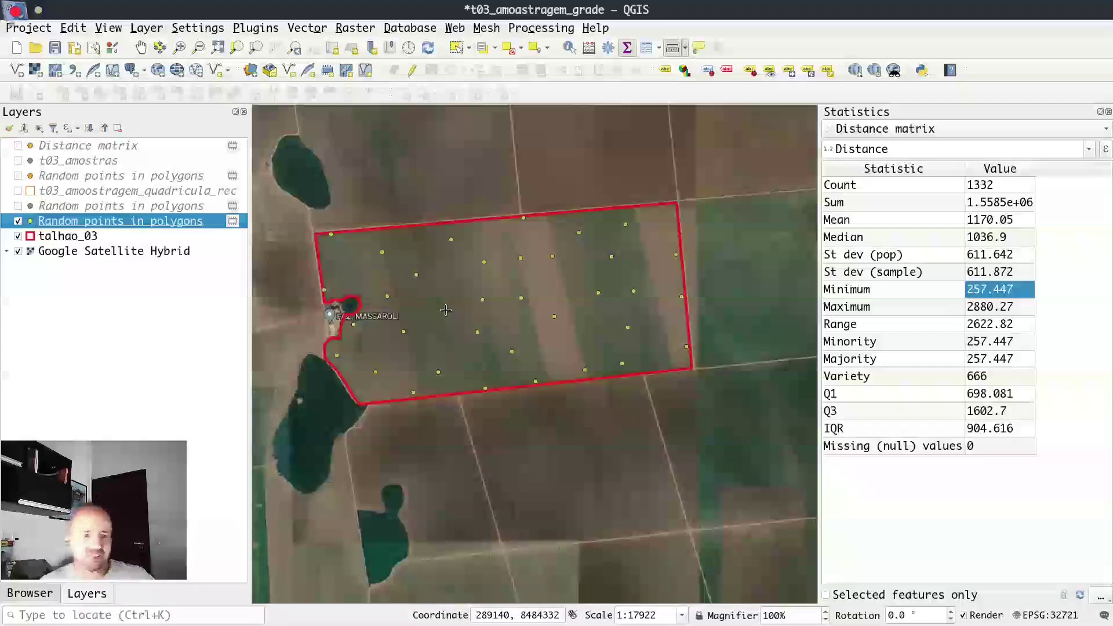
- Compare the new random points with the older orange random points by toggling the visibility of both layers, leaving the orange one hidden
click(18, 177)
click(18, 178)
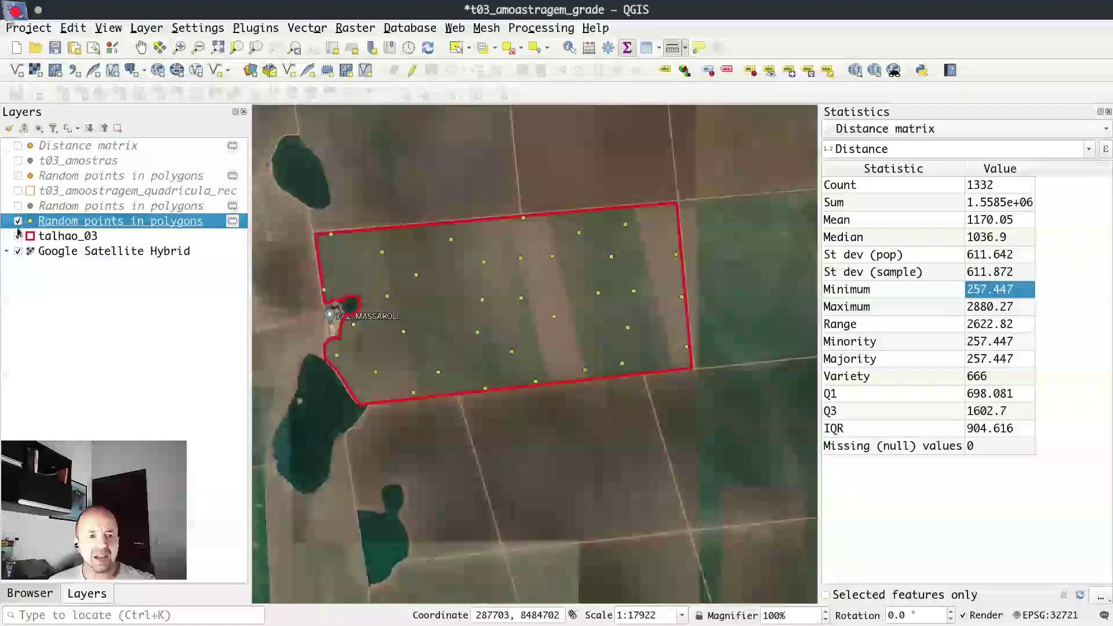
click(18, 222)
click(18, 222)
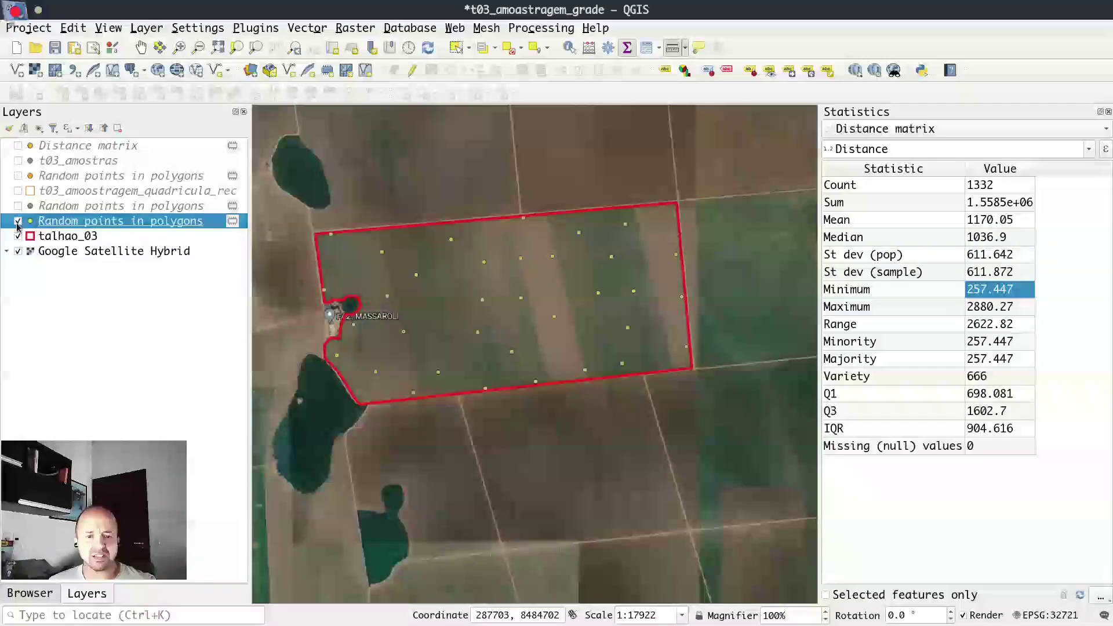
click(18, 177)
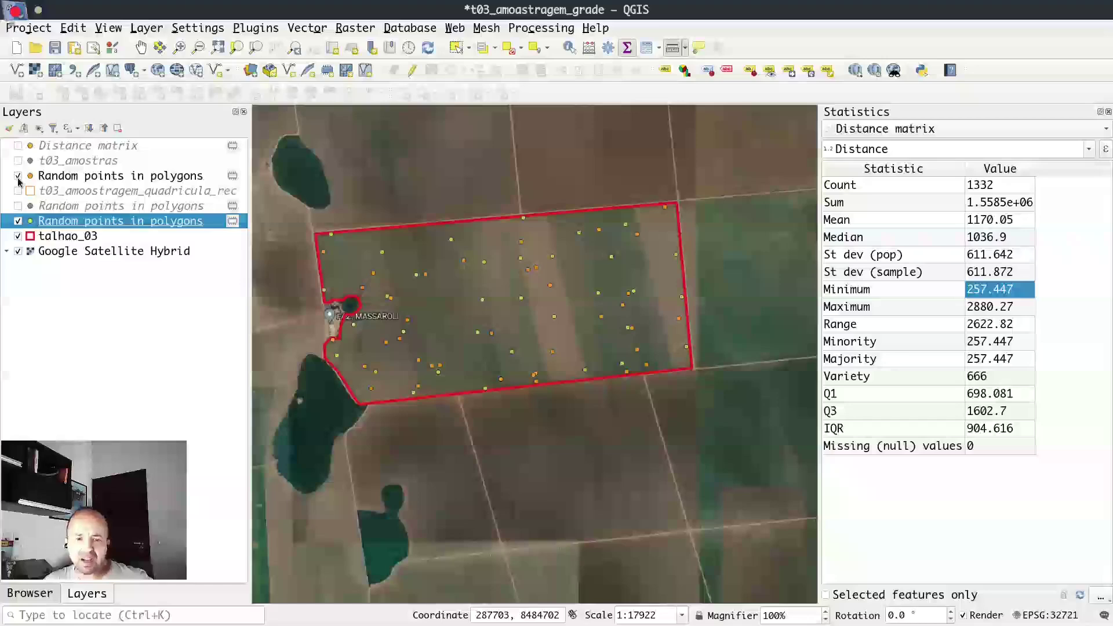
click(18, 177)
click(18, 177)
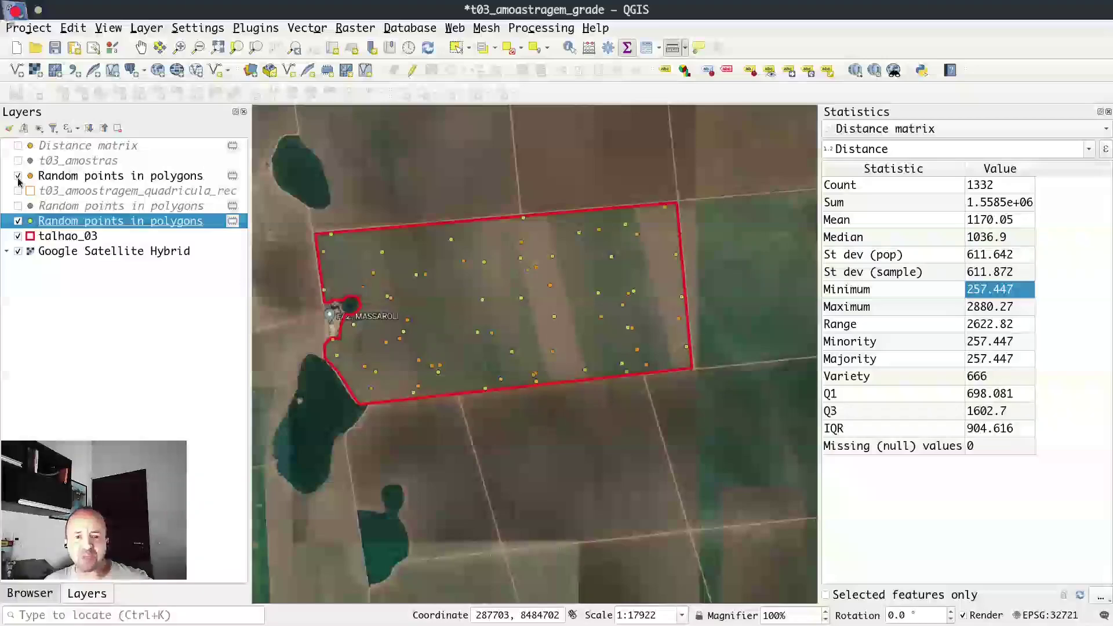
click(18, 177)
click(18, 177)
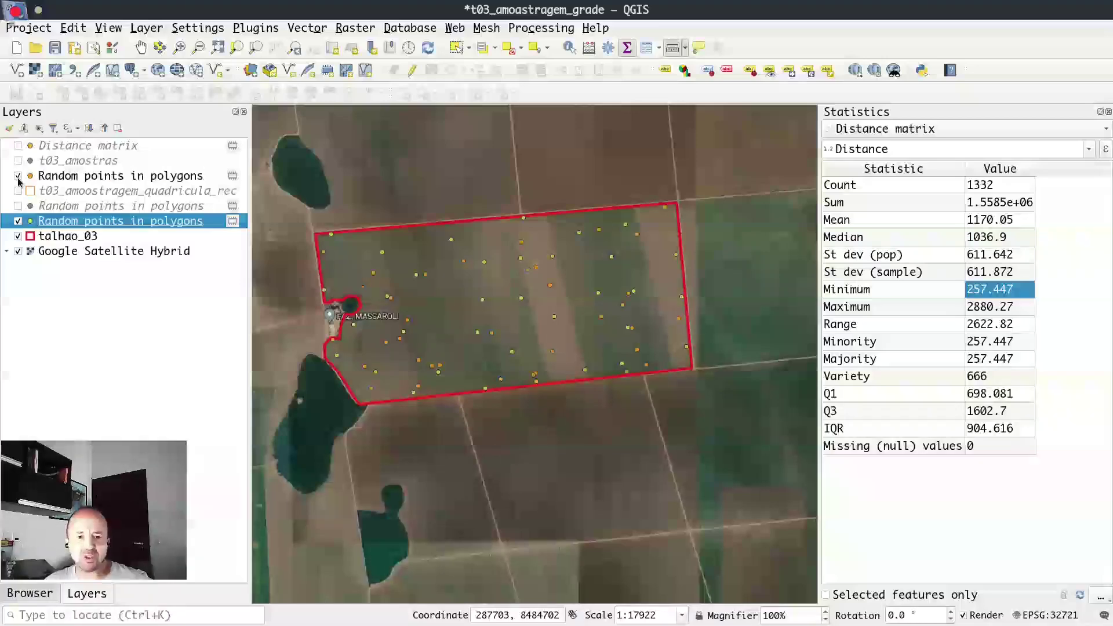
click(18, 177)
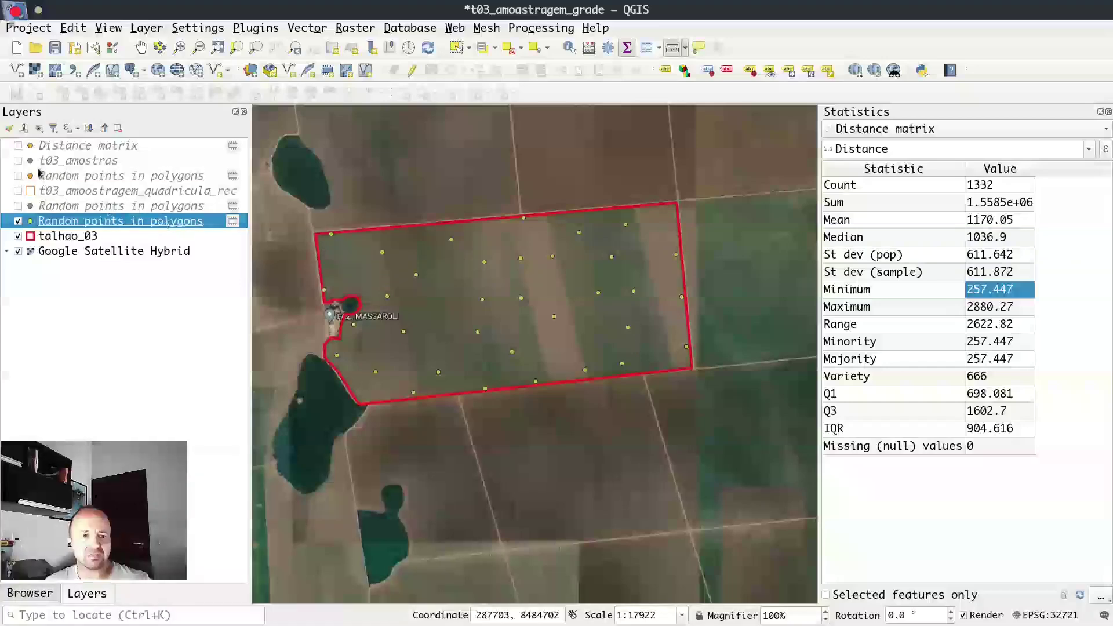
- Remove the older orange Random points in polygons layer and show the grey random points layer alongside the new one
click(65, 181)
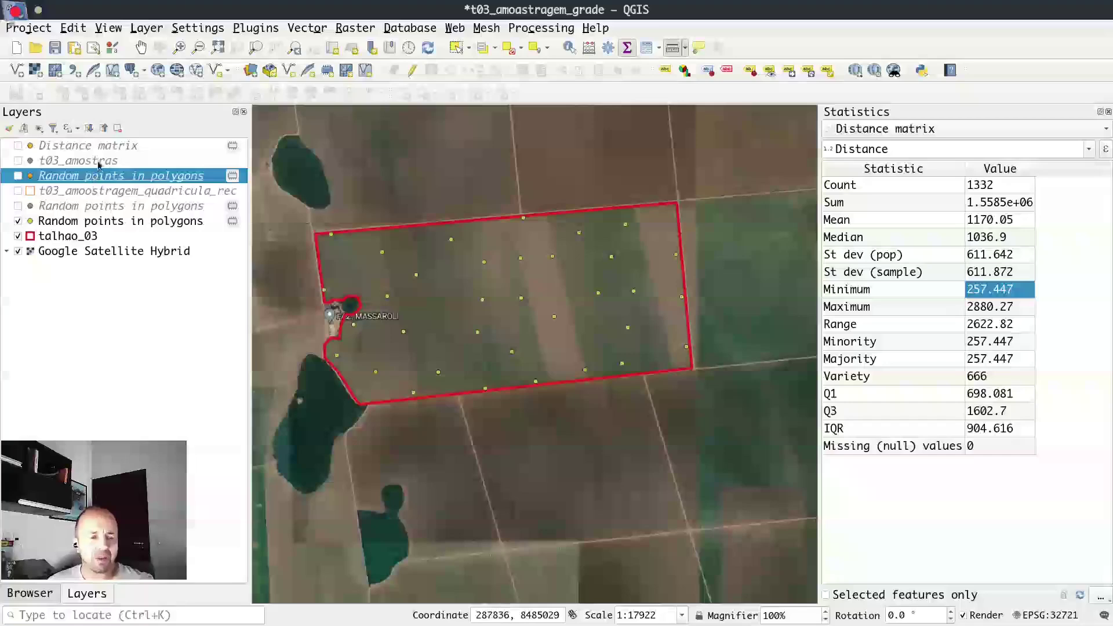
click(118, 129)
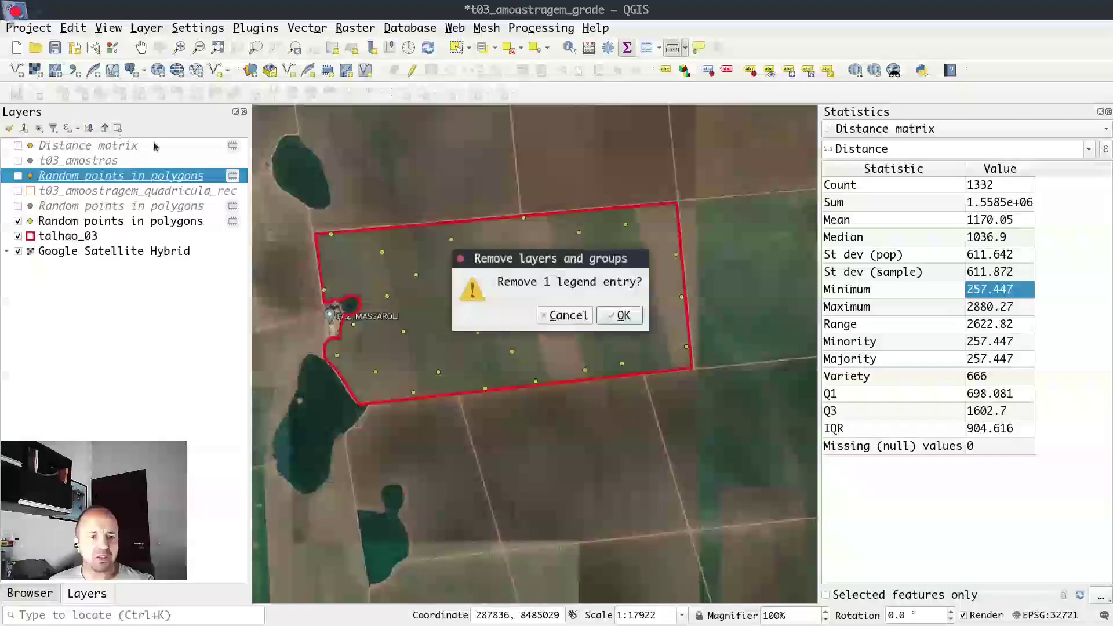
click(624, 314)
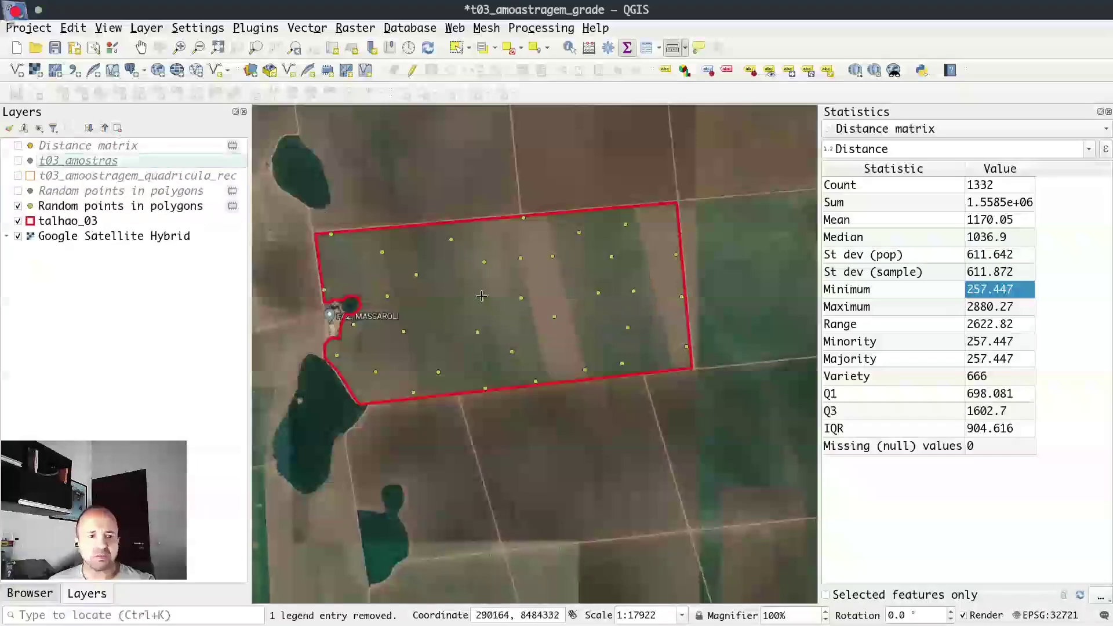
click(141, 208)
click(18, 192)
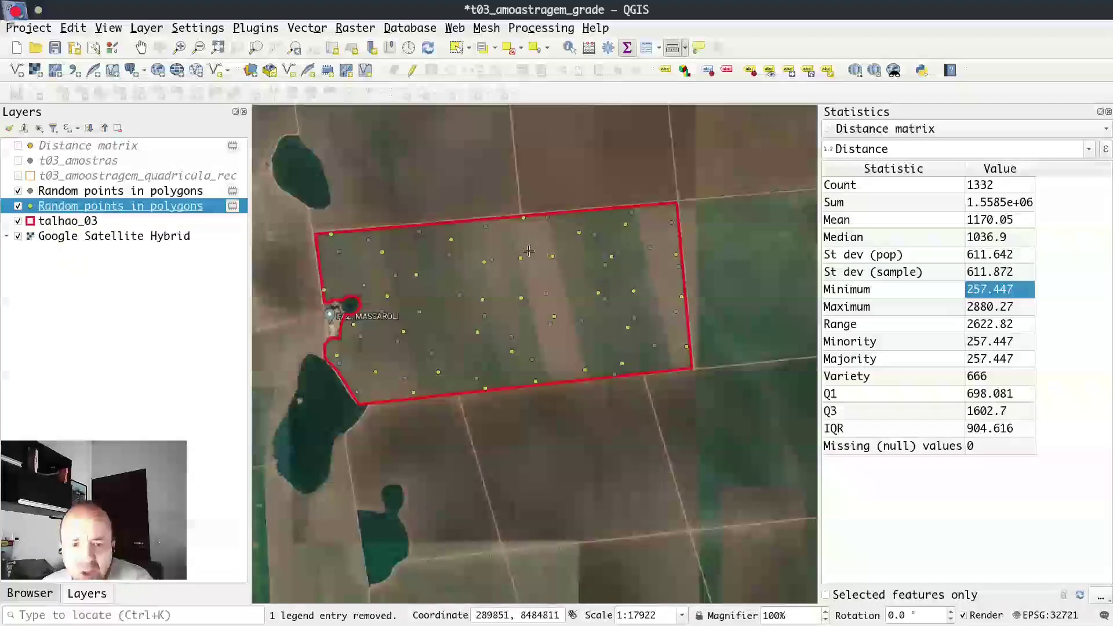
- Give the new random points layer's simple marker a yellow fill and a size of 2.4 mm
click(166, 193)
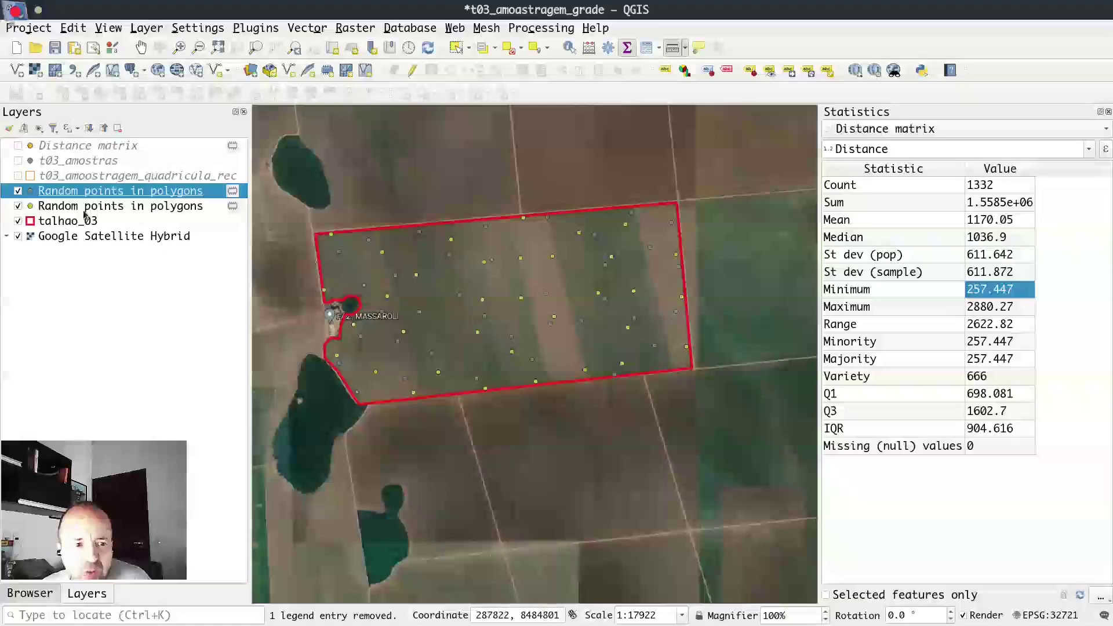
click(46, 207)
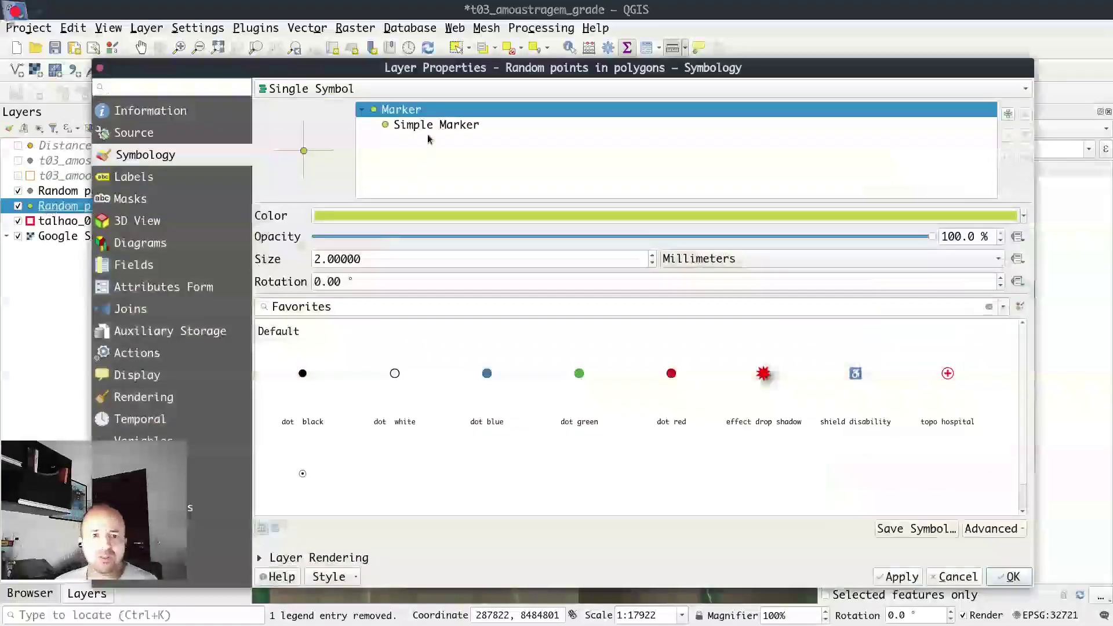
click(432, 125)
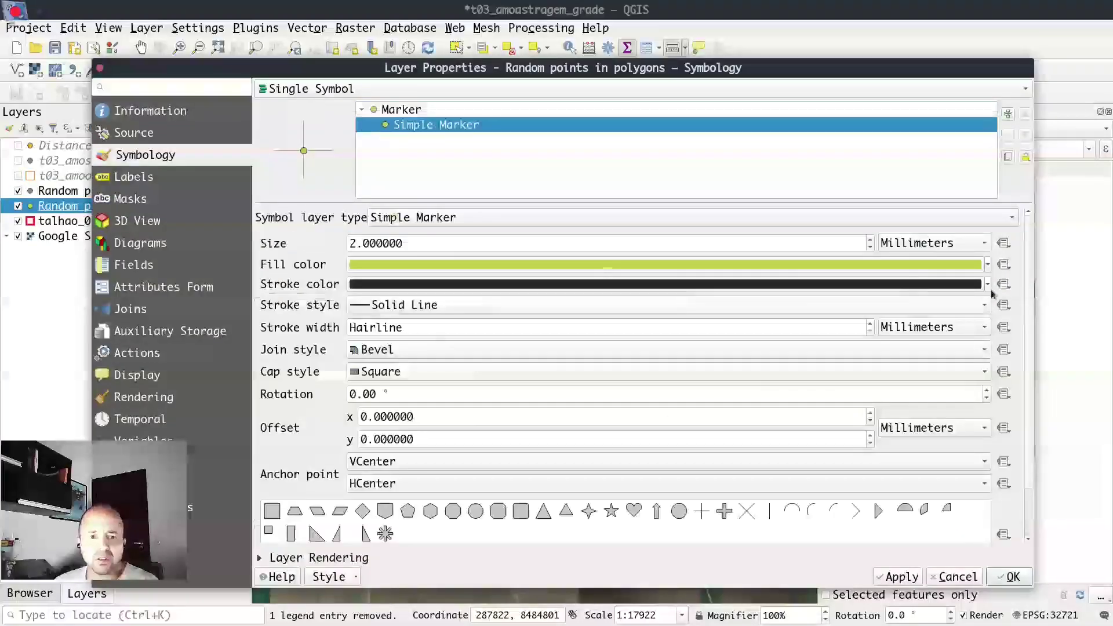
click(987, 264)
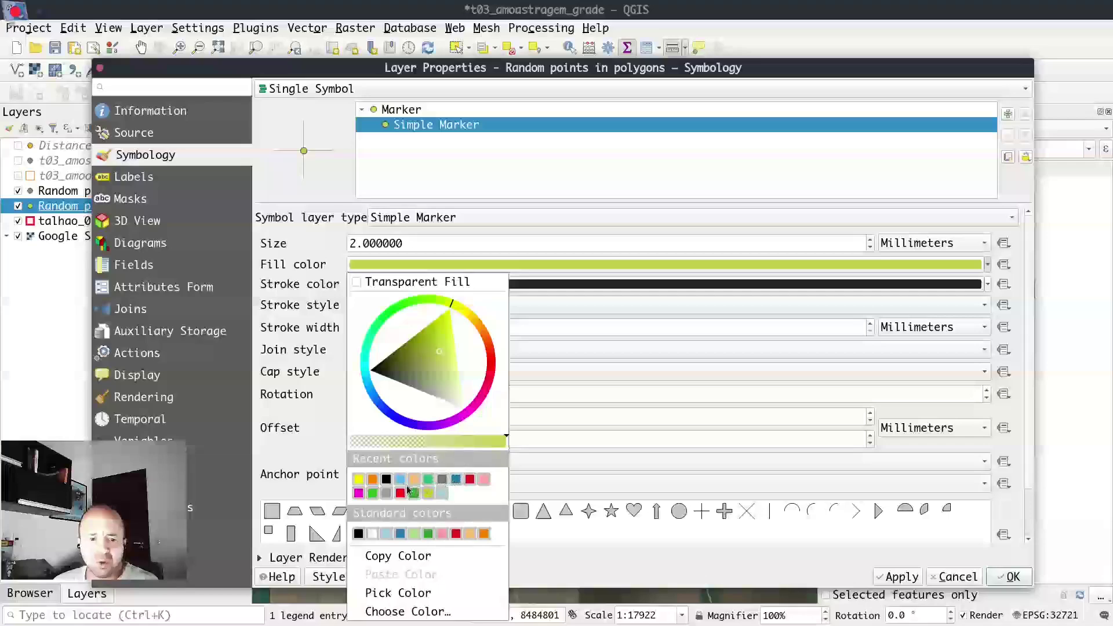
click(358, 479)
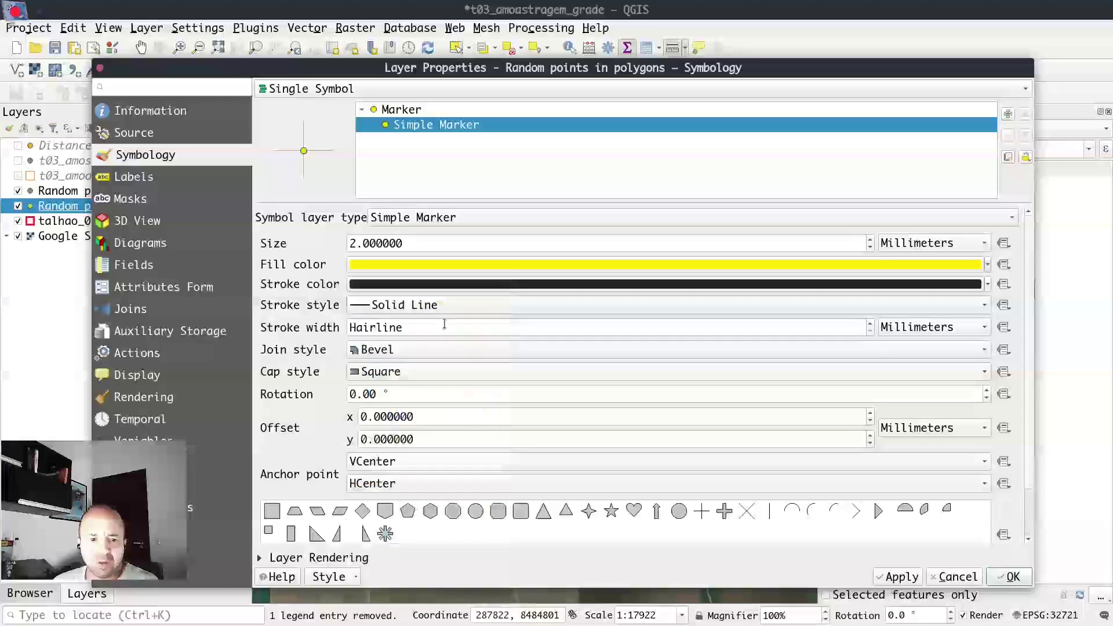
click(871, 241)
click(1012, 576)
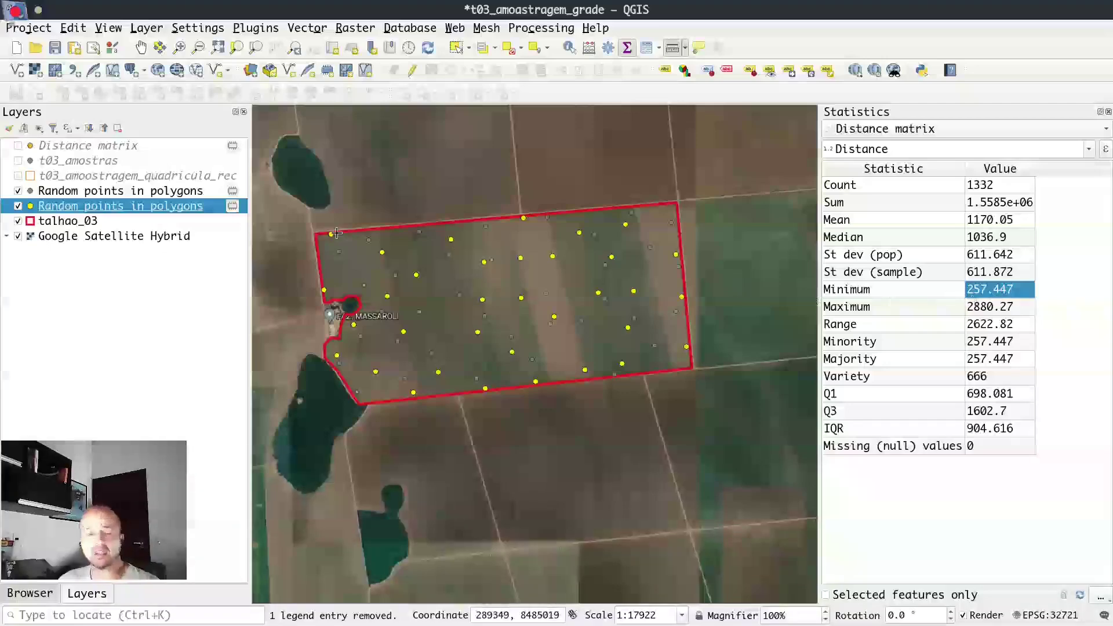
- Display t03_amostras with the yellow random points, hiding the other random points layer, and close the Statistics panel
click(29, 194)
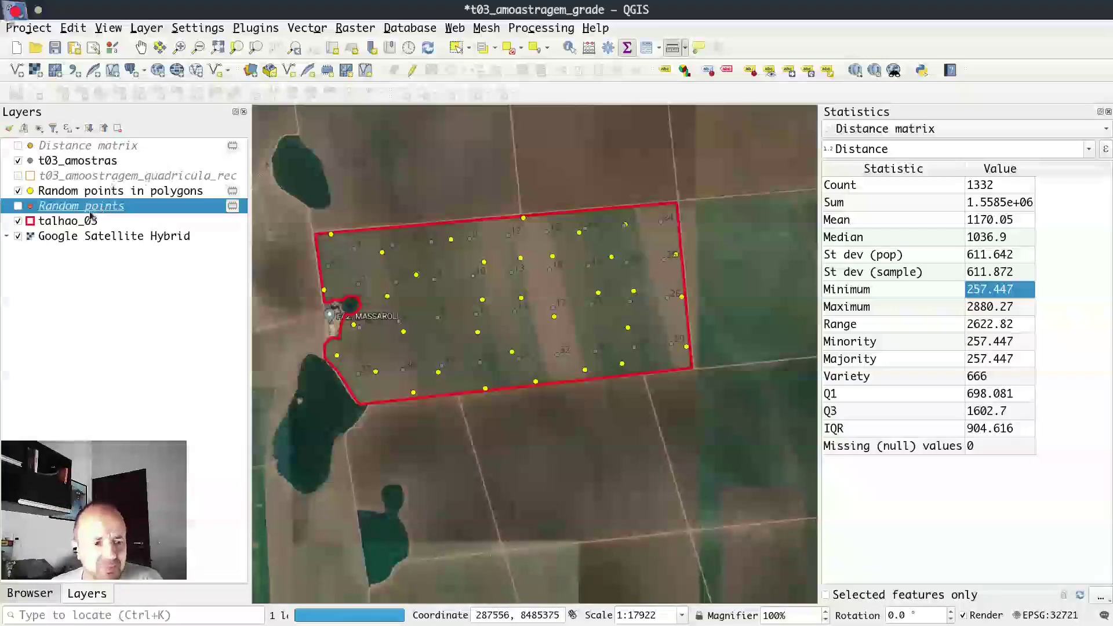
click(67, 195)
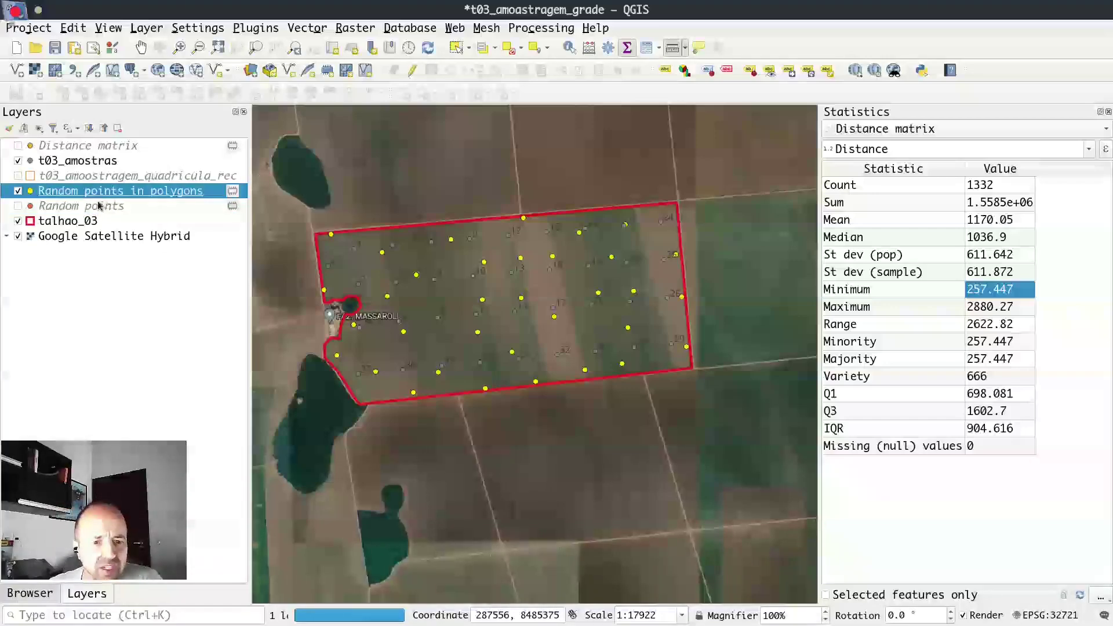
click(86, 165)
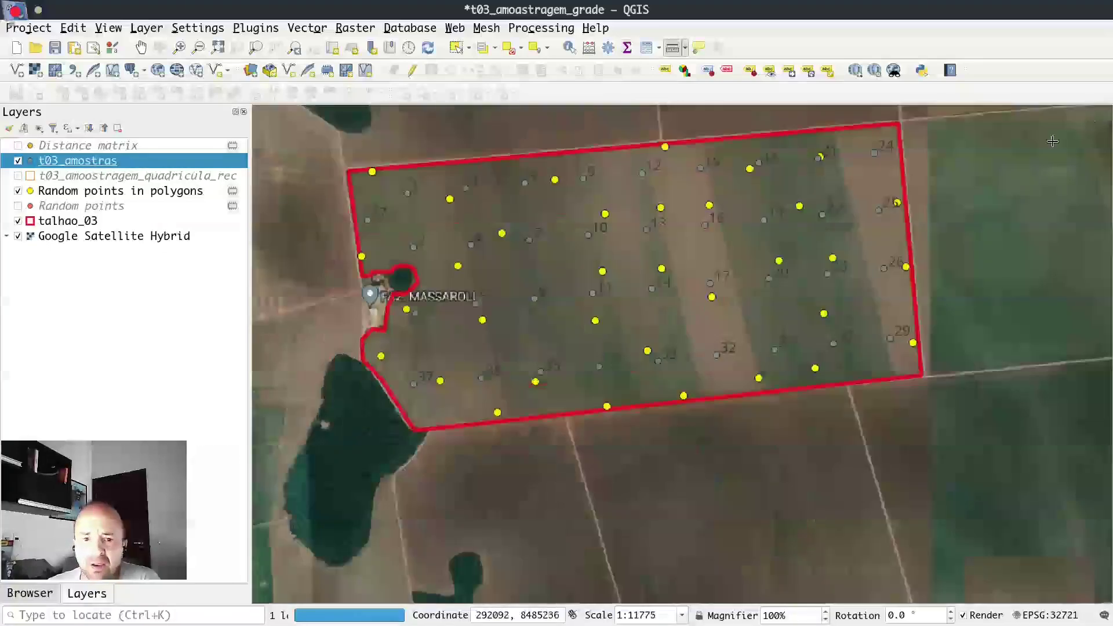
click(1109, 112)
drag(619, 214, 604, 266)
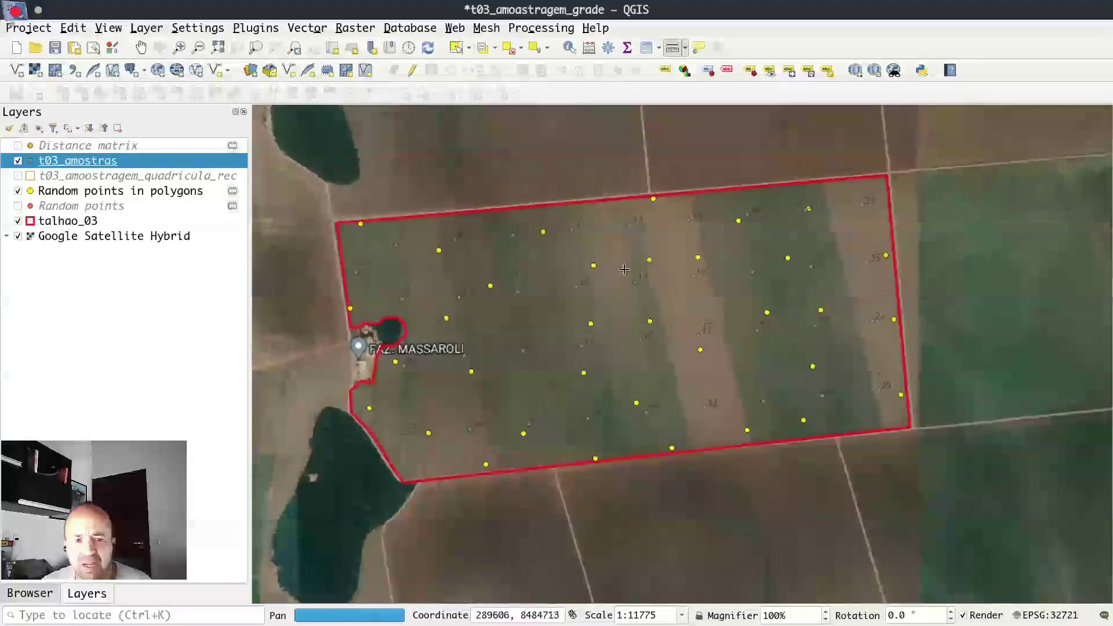
scroll(626, 267, up, 1)
scroll(626, 267, up, 2)
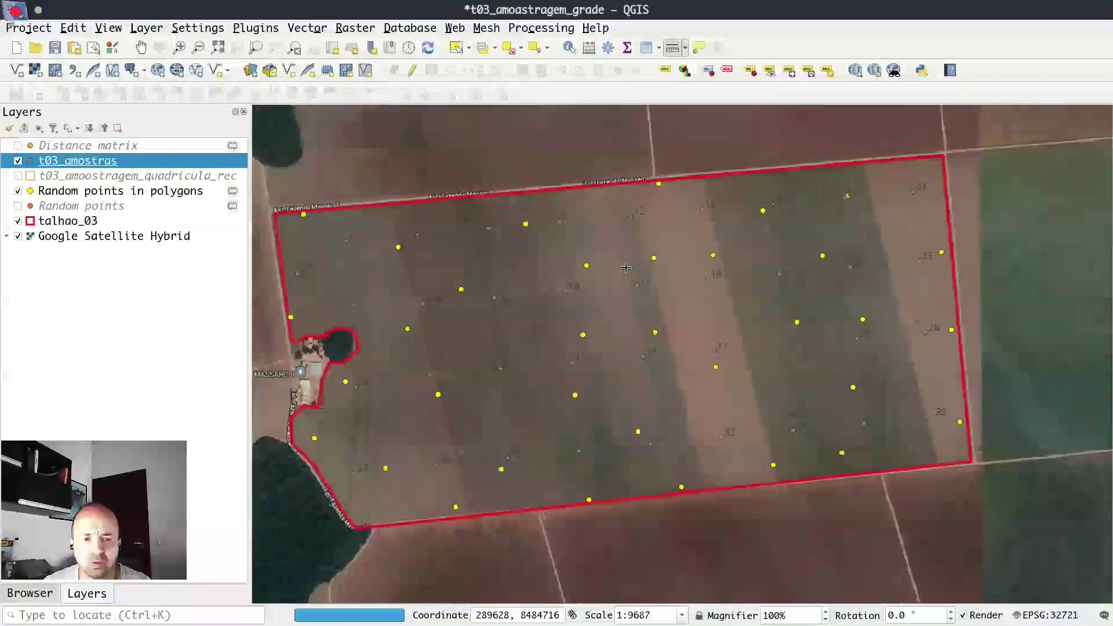
- Set the marker size of the yellow Random points in polygons layer to 4 mm
click(62, 195)
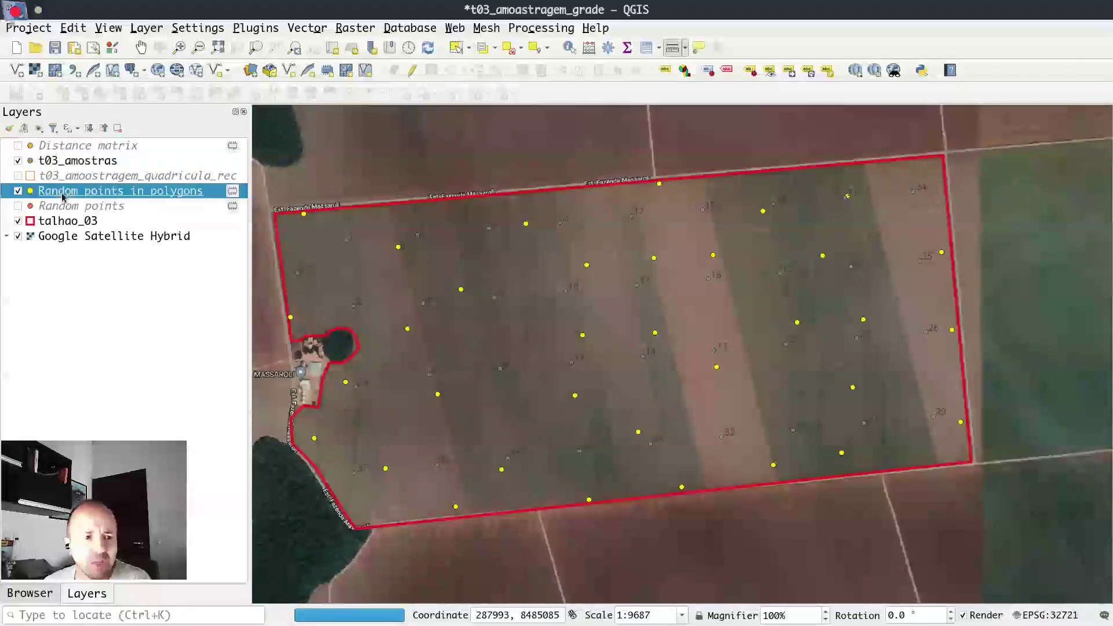
double_click(68, 196)
click(444, 126)
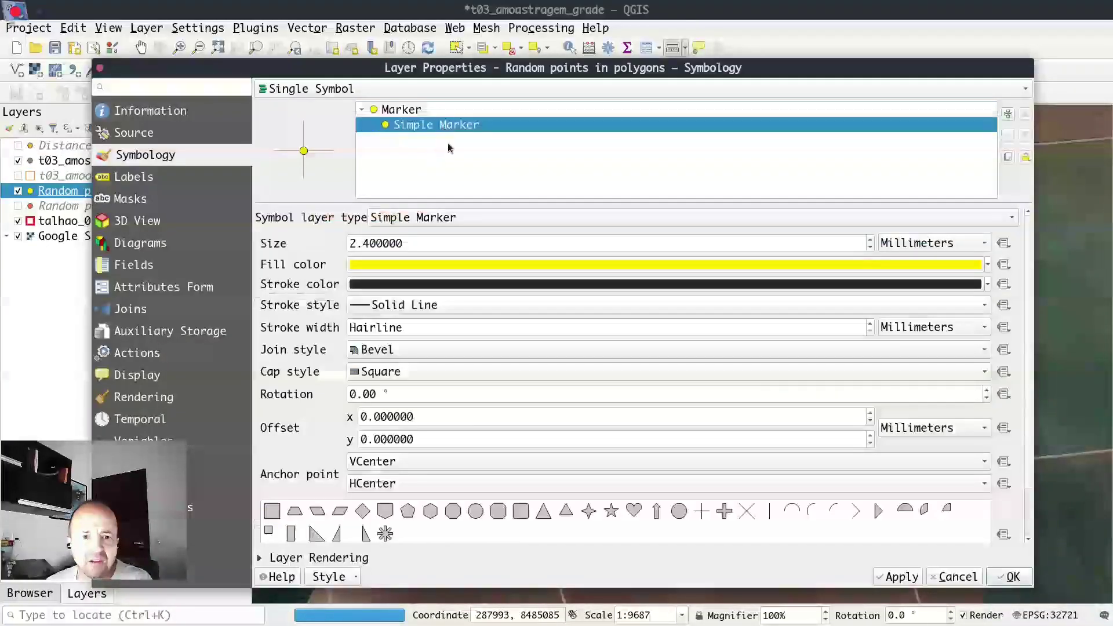
double_click(353, 243)
text(4)
key(Return)
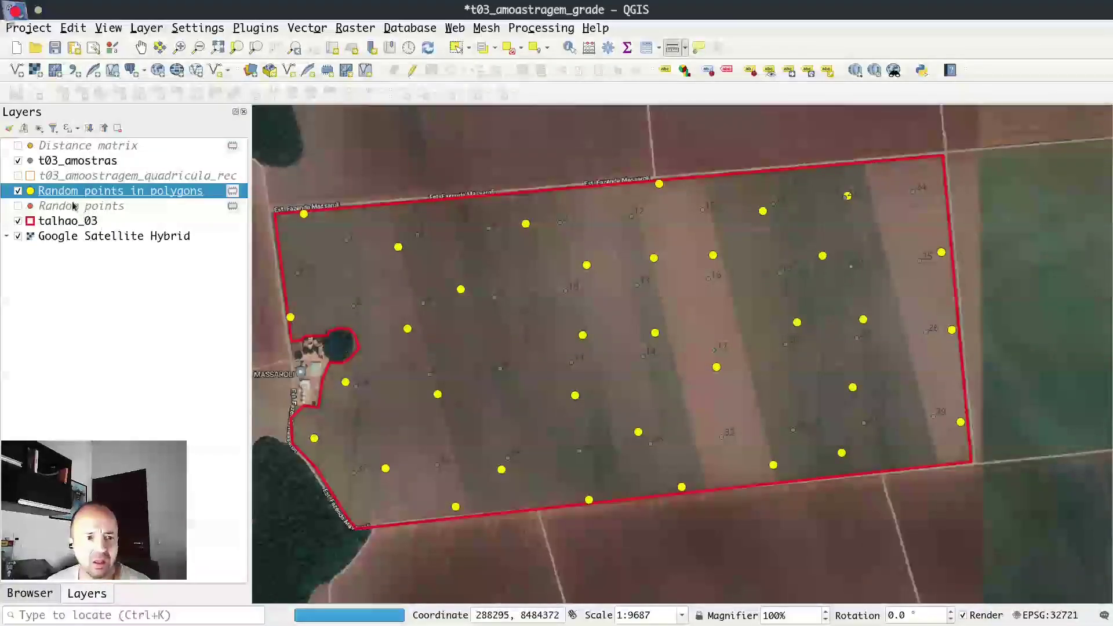
- Set the marker size of the t03_amostras layer to 4 mm
click(62, 162)
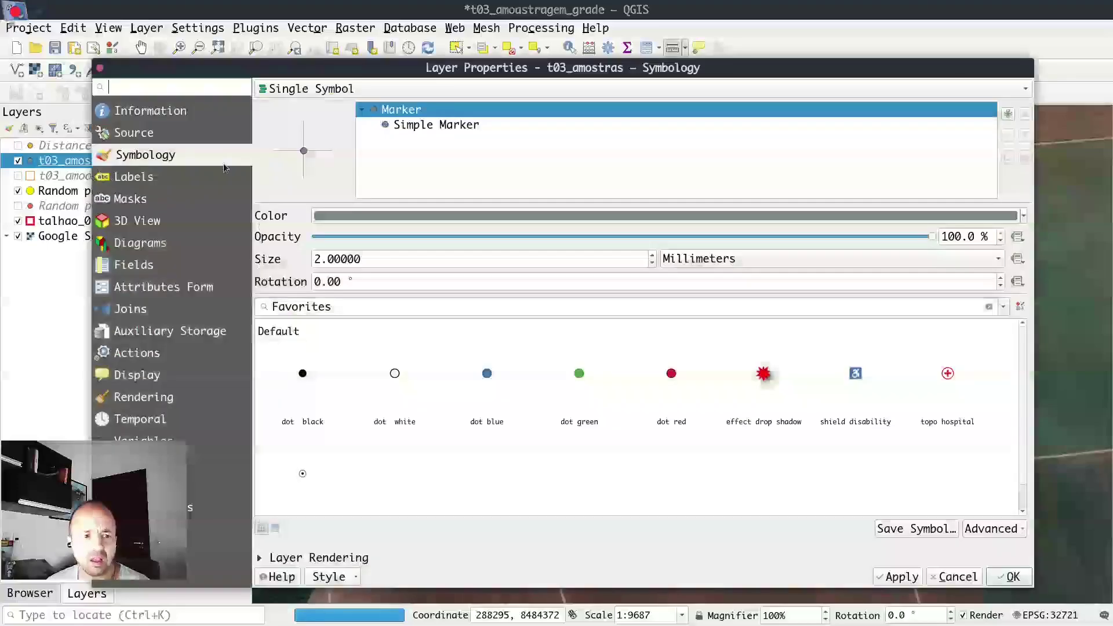
click(420, 124)
drag(356, 240, 343, 237)
text(4)
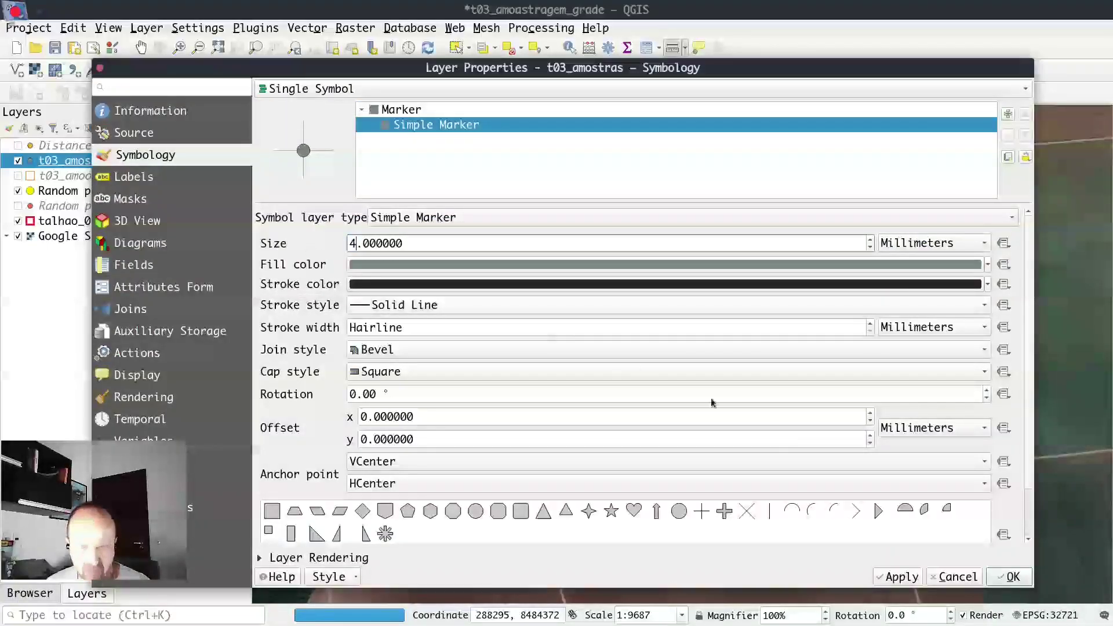
click(1003, 583)
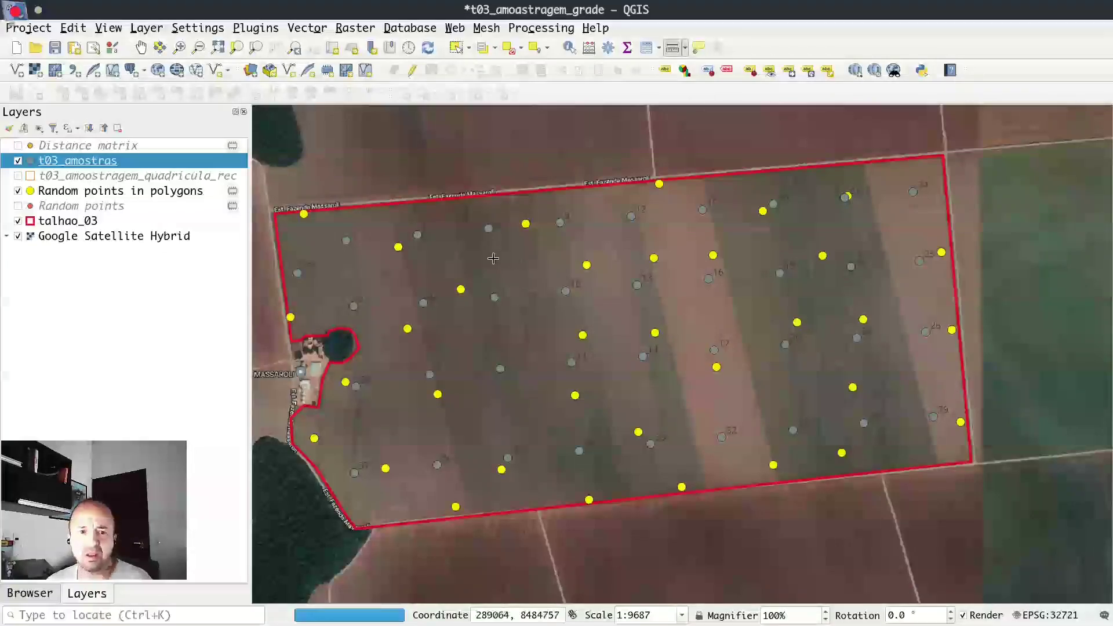